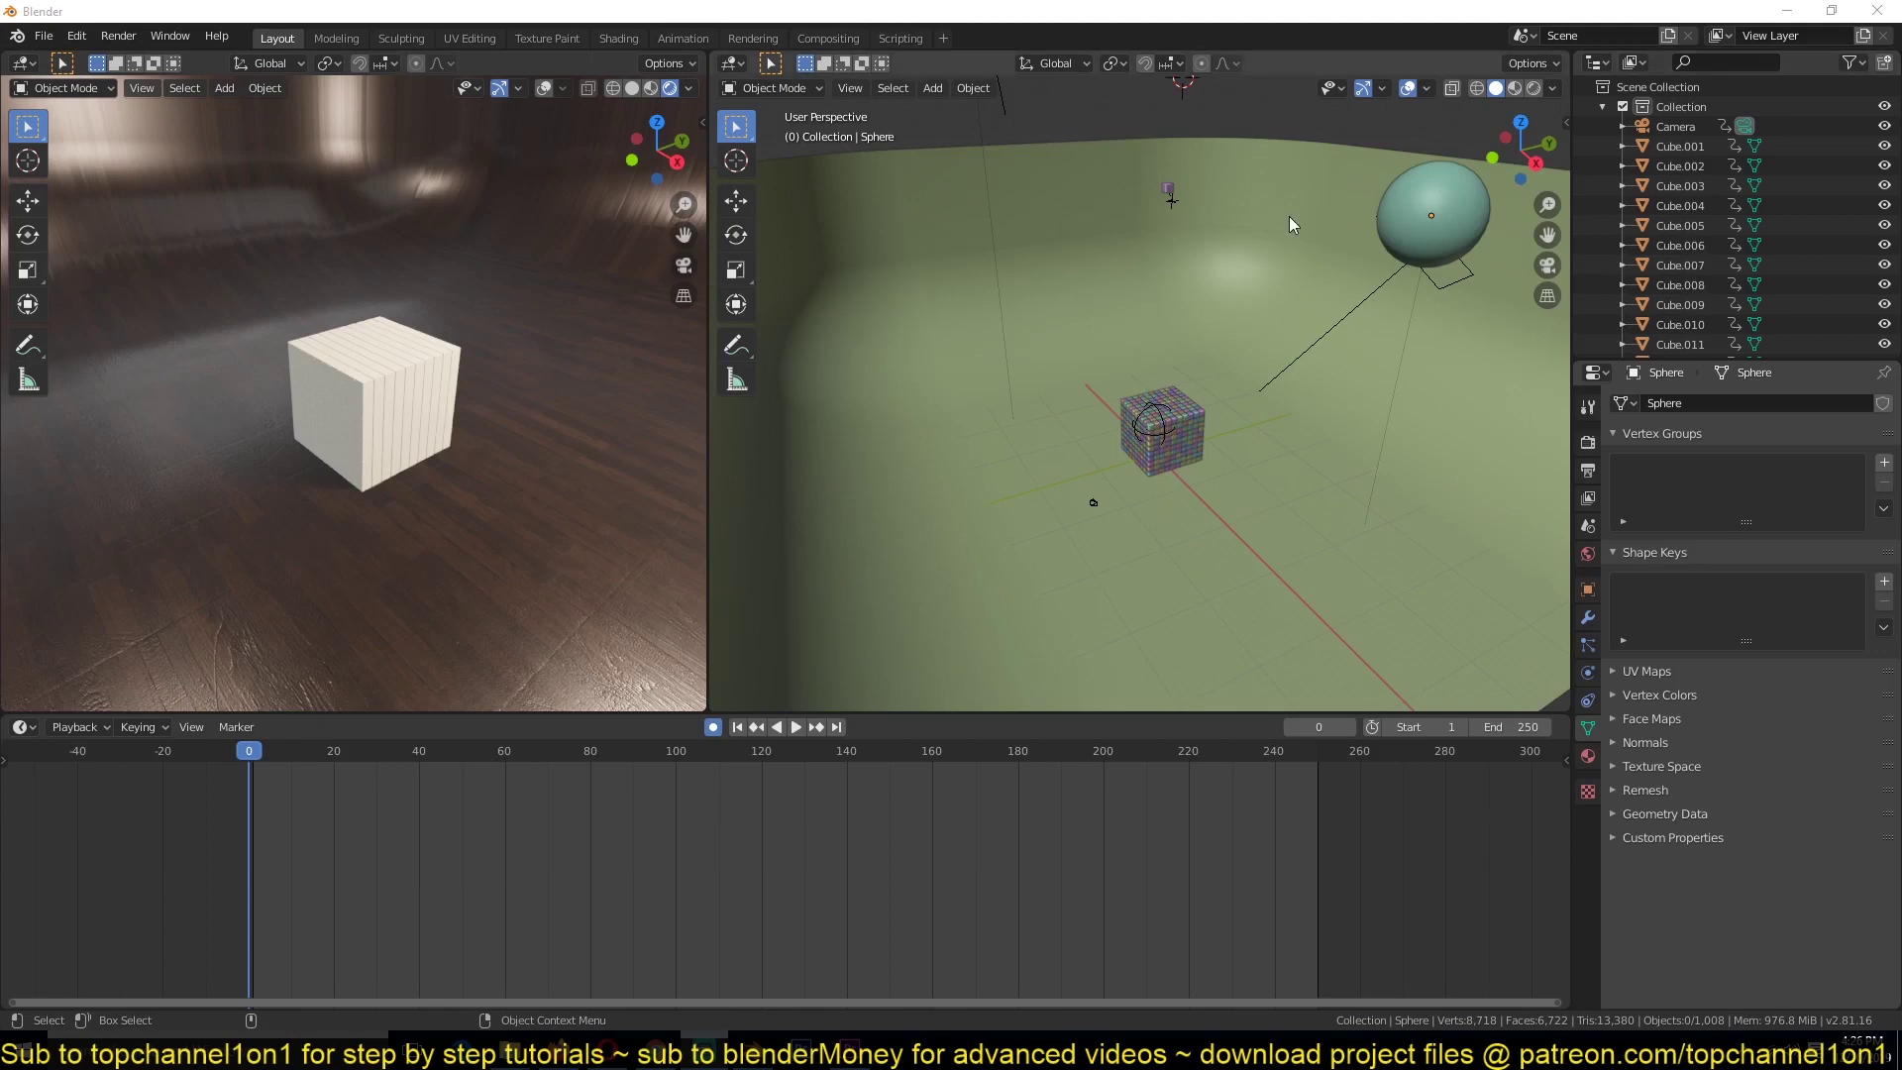
Play the finished demo where the sphere smashes through the cube wall
key(space)
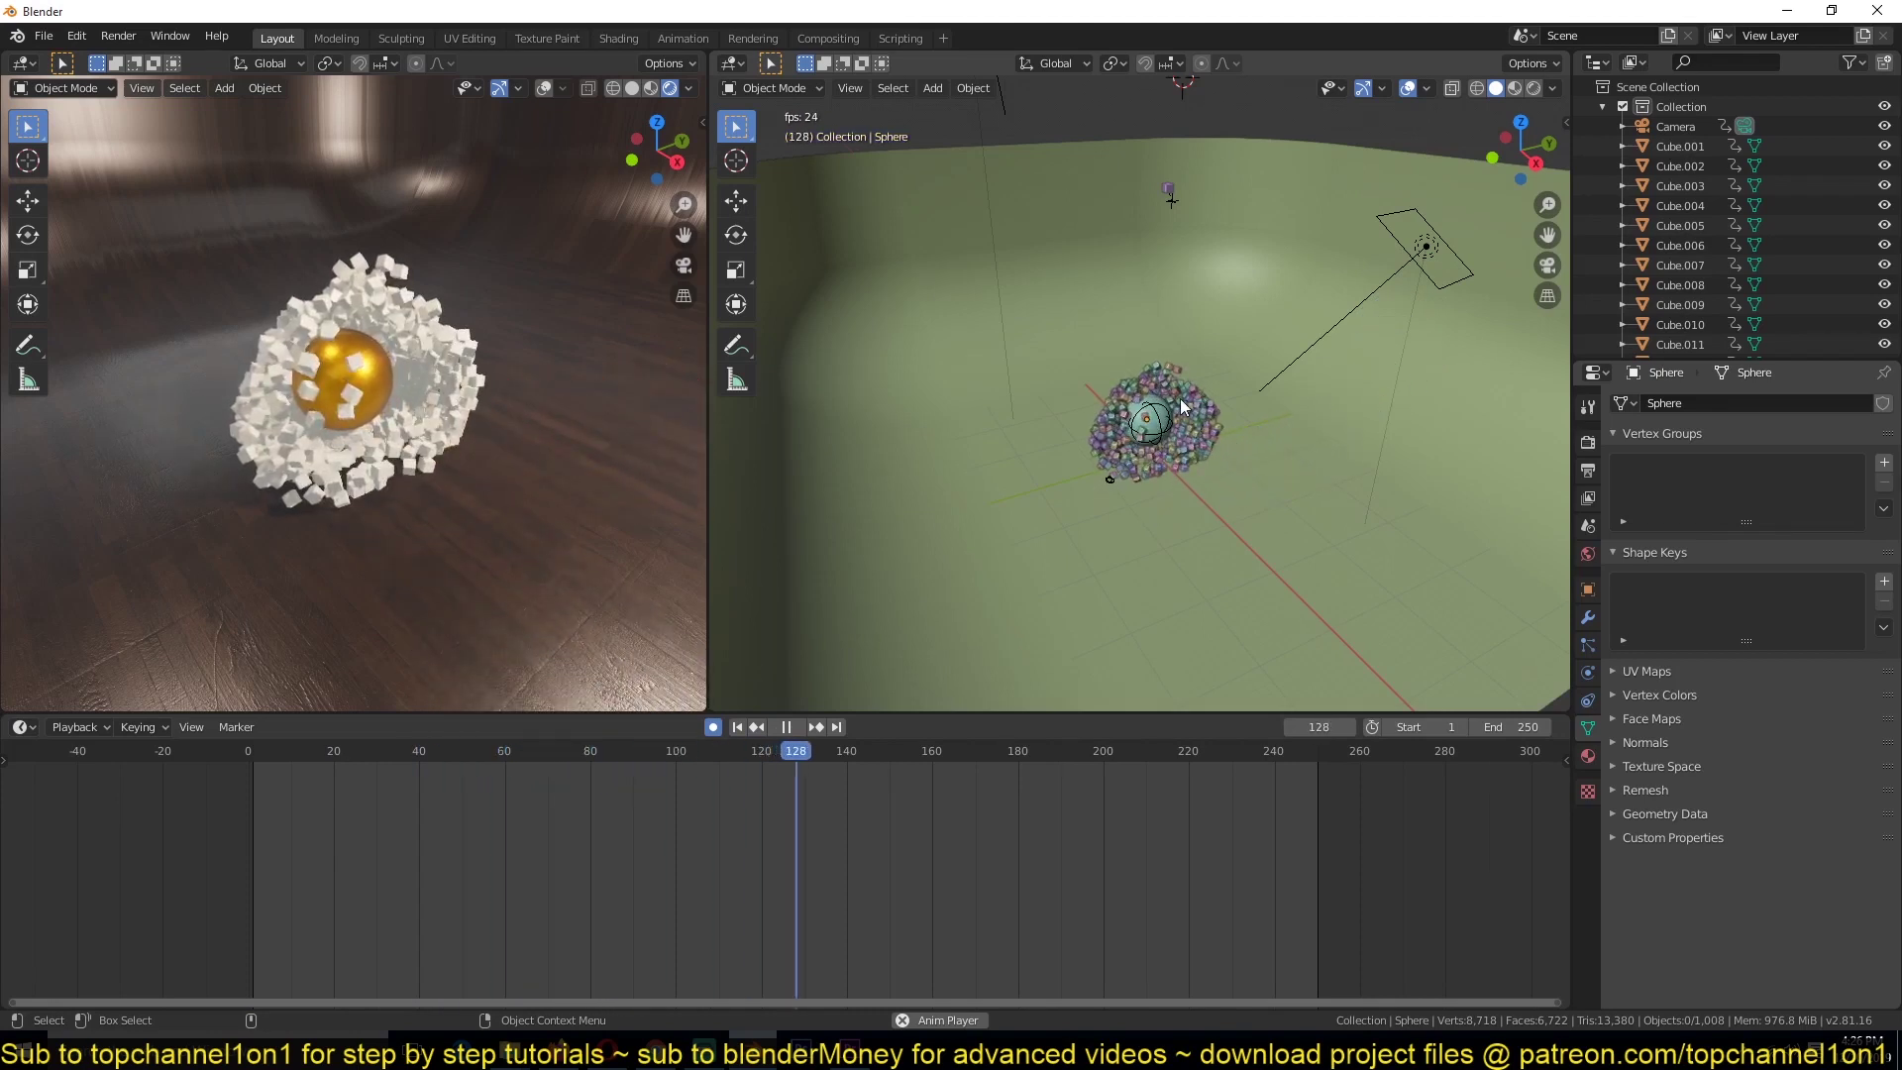
scroll(1179, 416, up, 7)
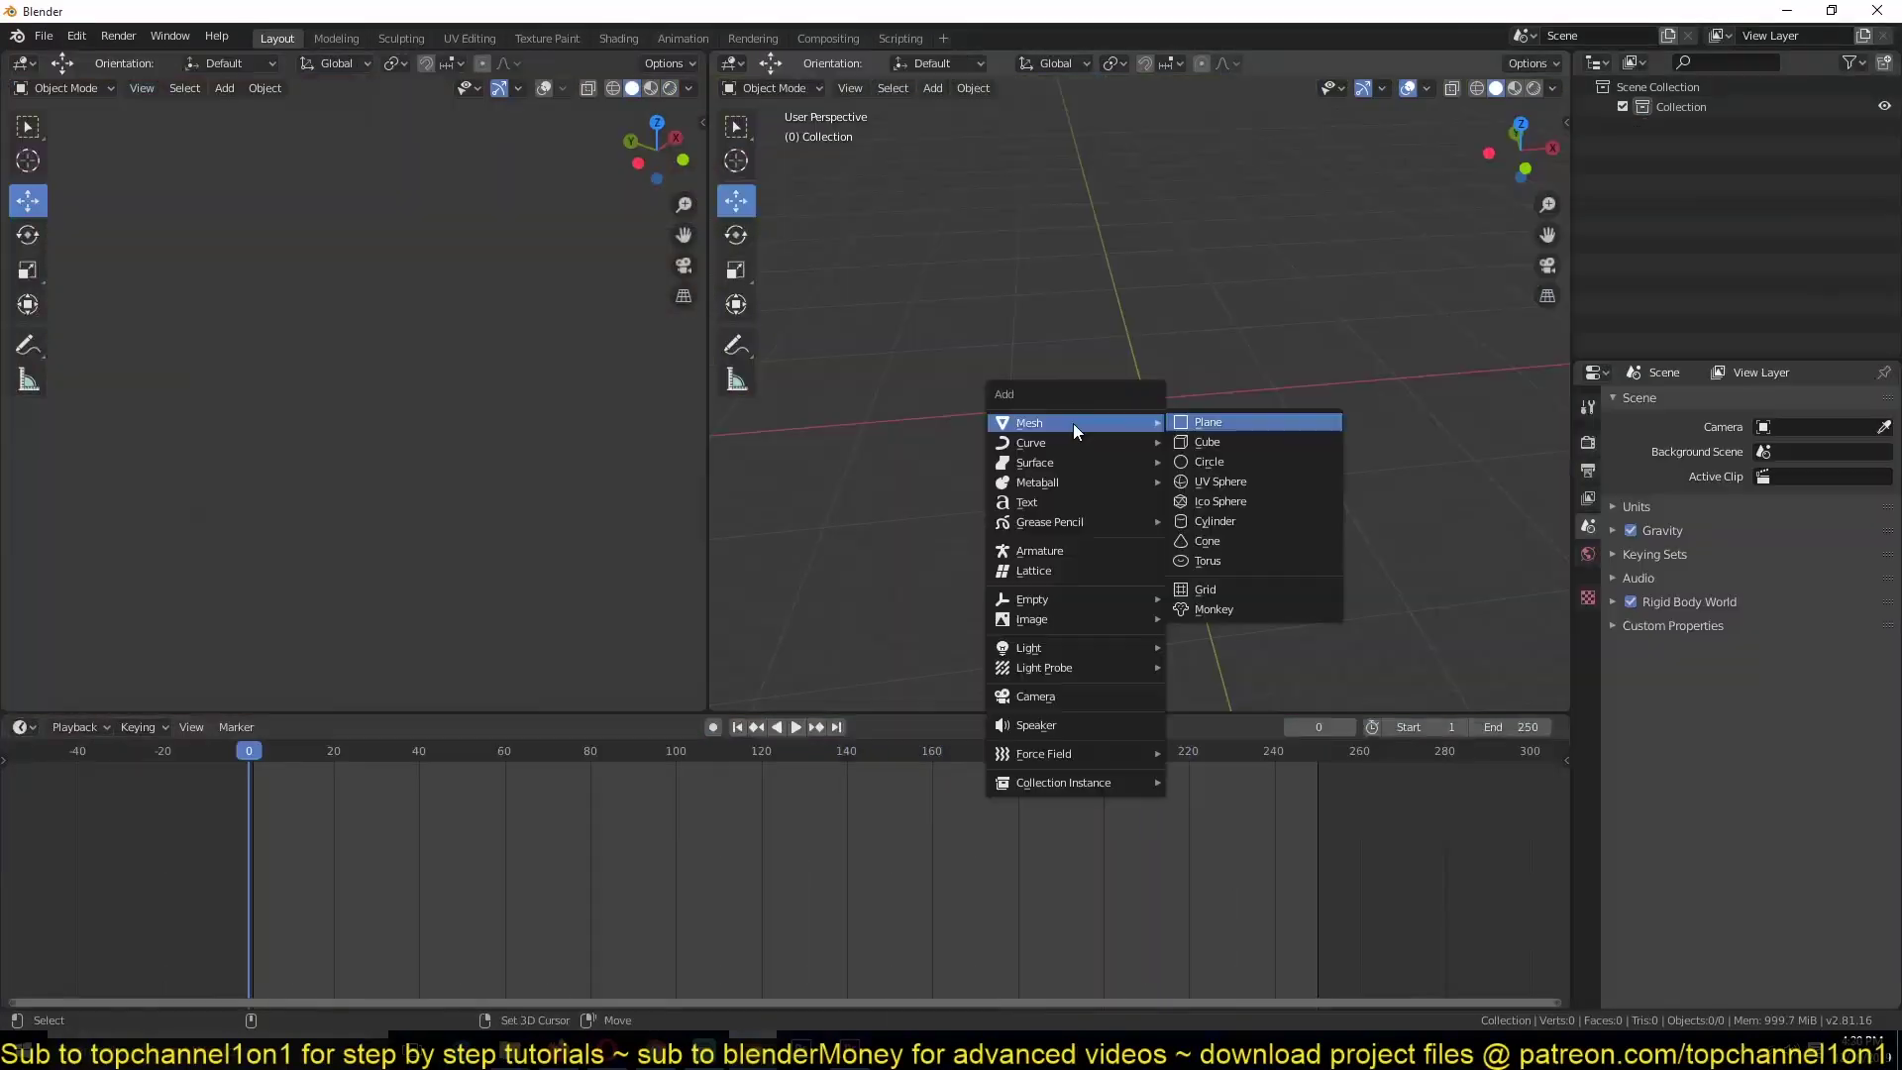
Add a ground plane and scale it up
click(1189, 424)
key(s)
click(1367, 477)
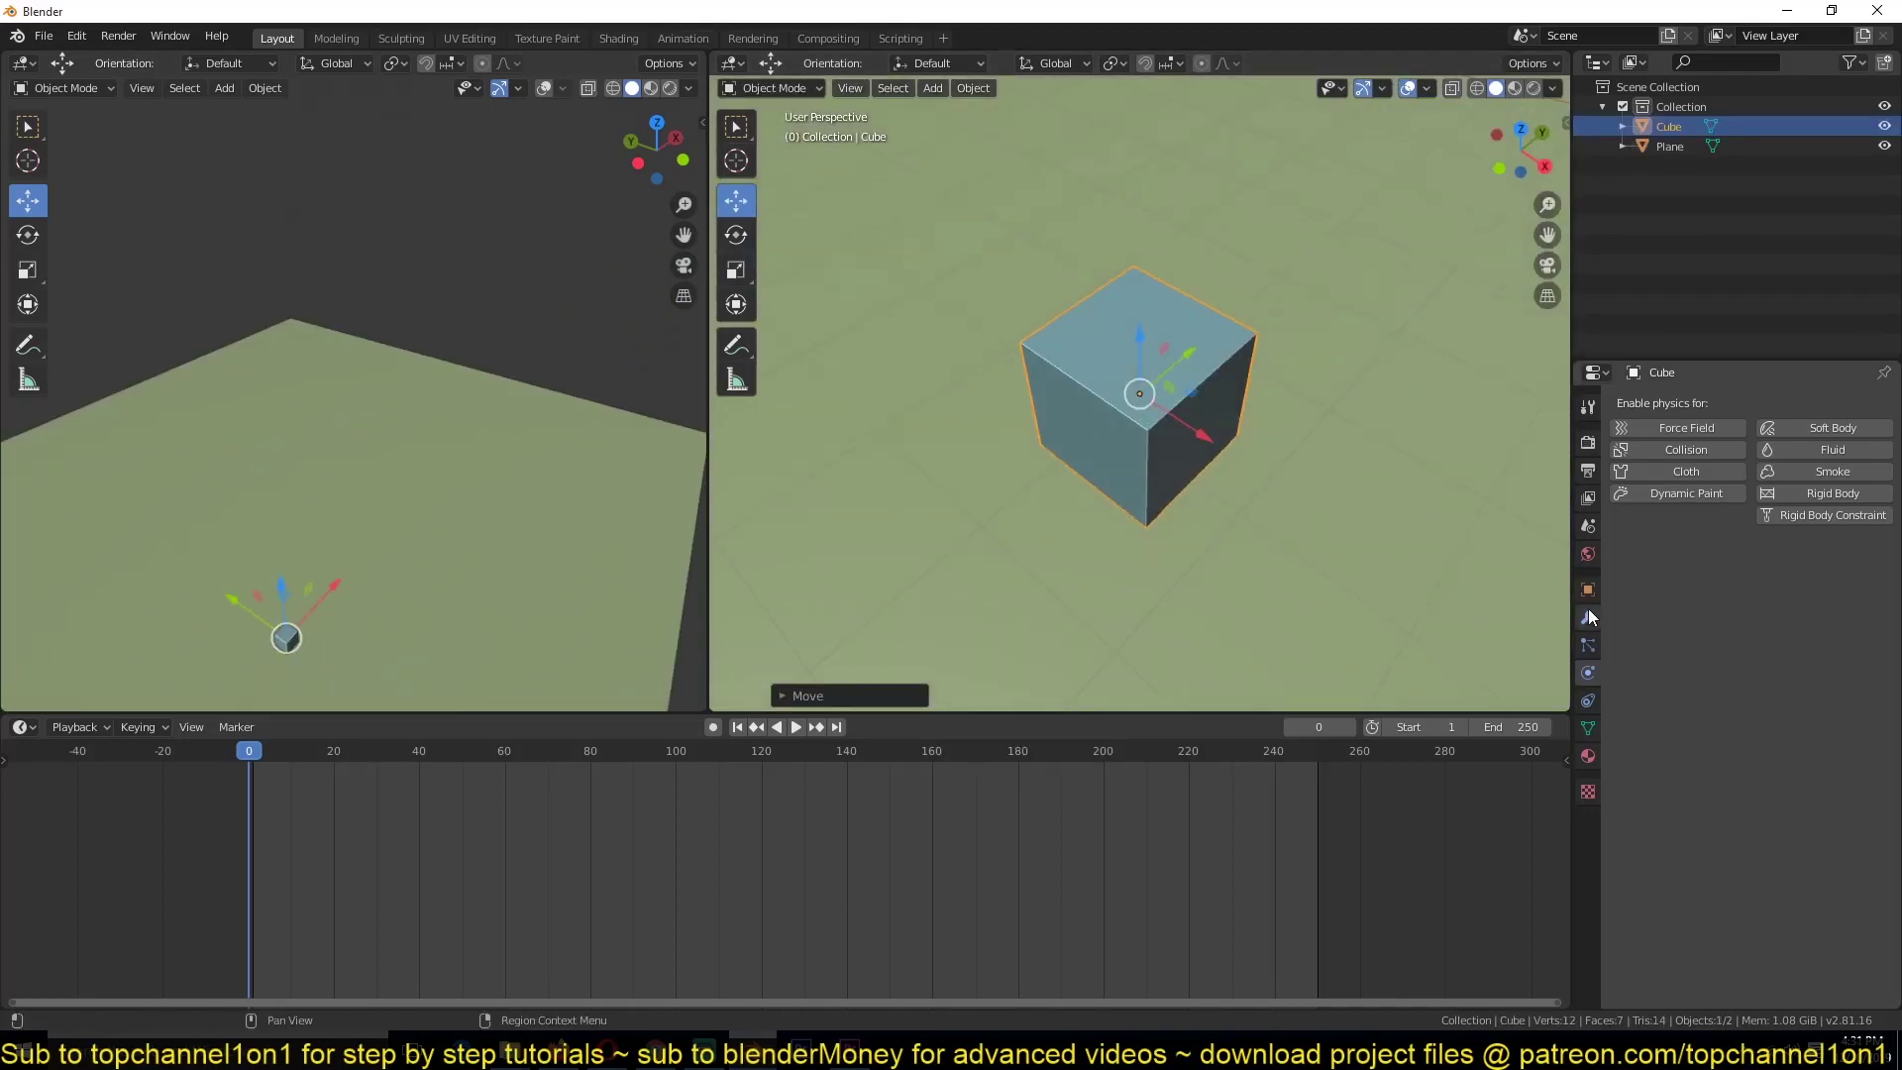
Give the cube an Array modifier with count 10, plus a duplicate array offset along Y
click(1590, 615)
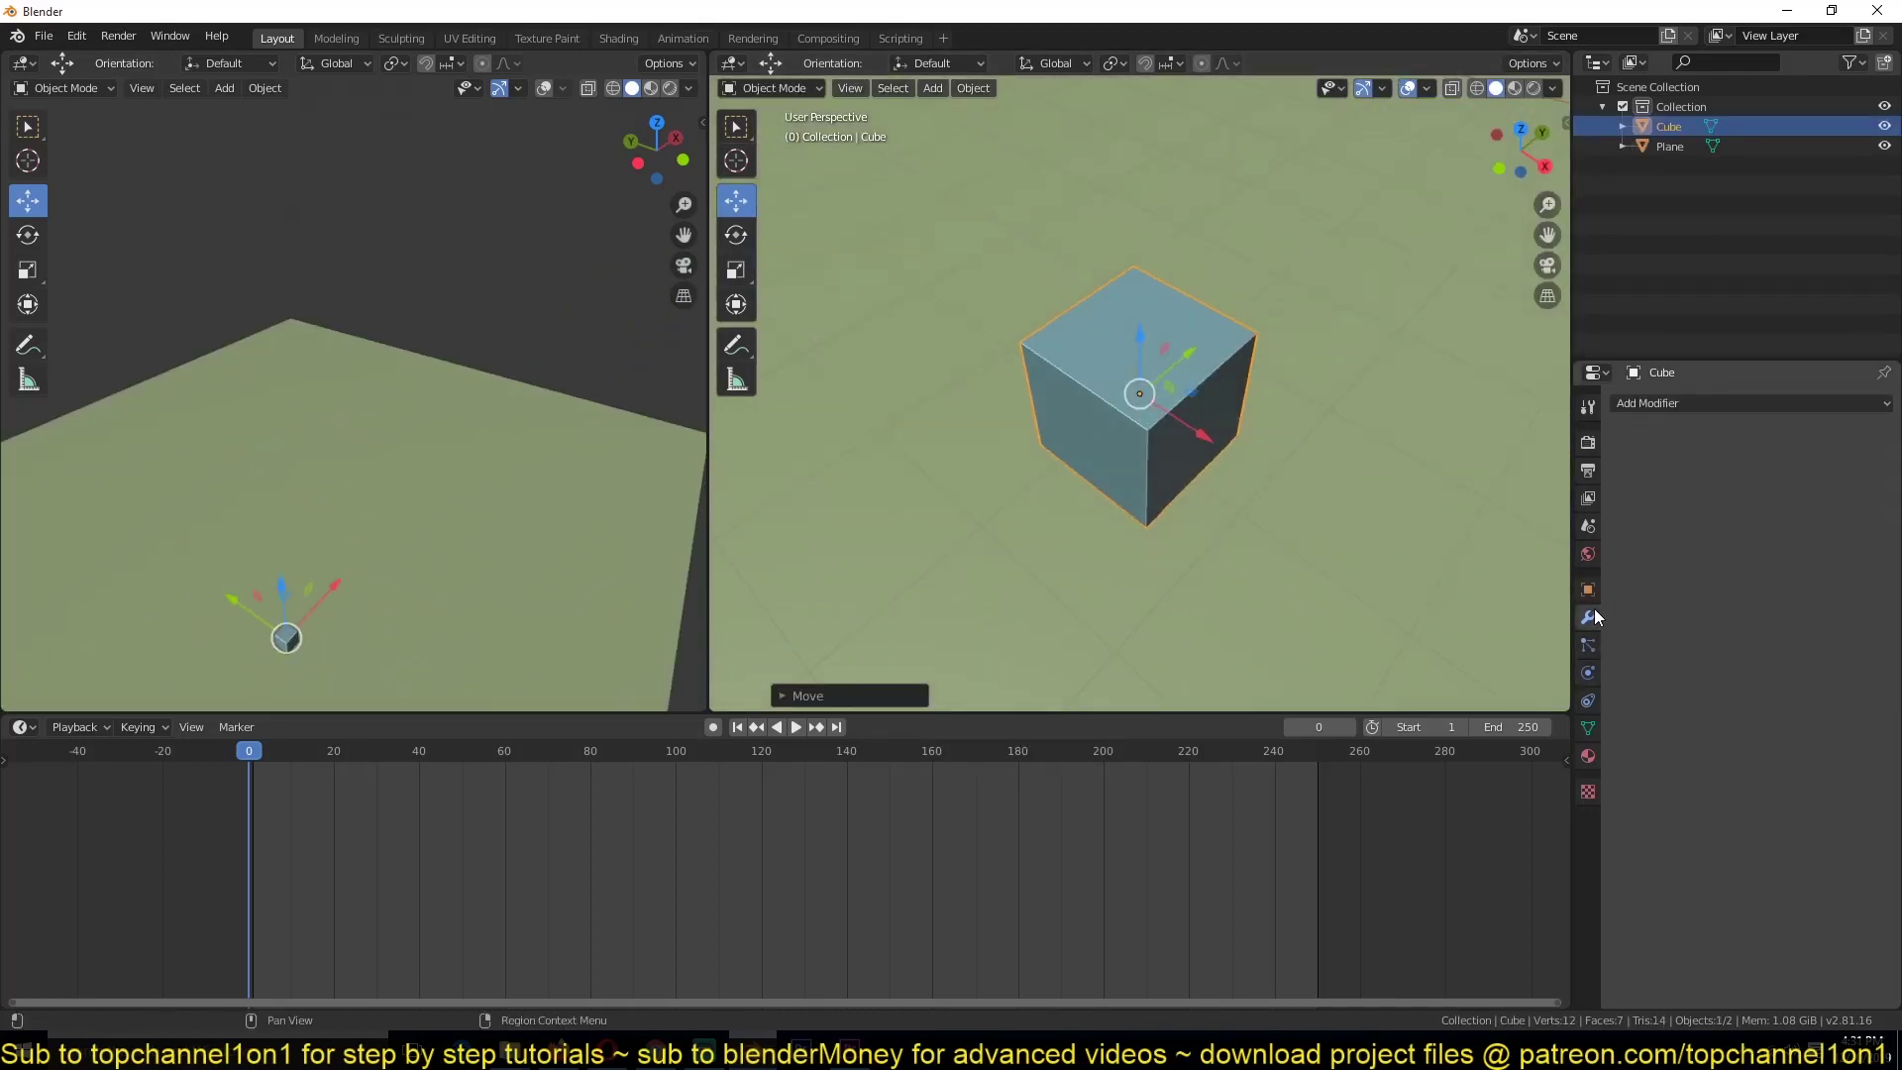
click(1740, 404)
click(1541, 437)
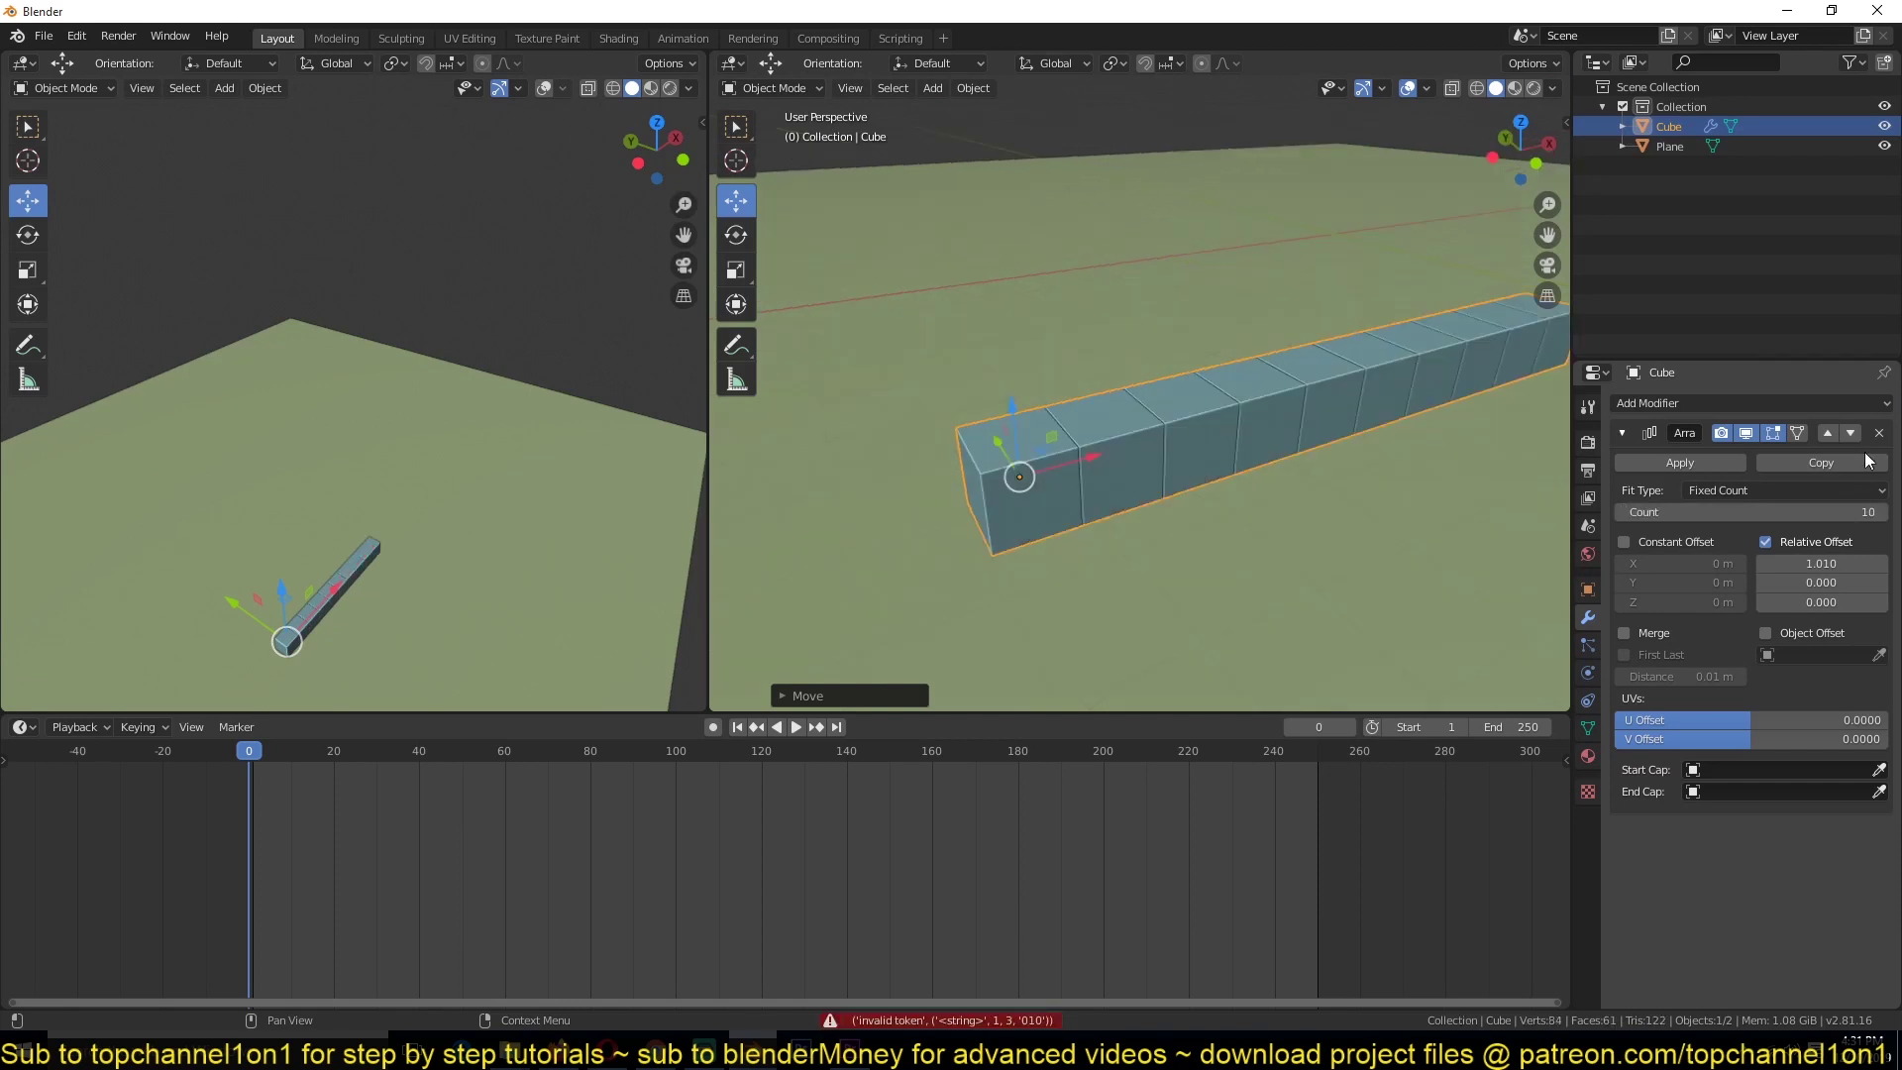
click(1821, 462)
click(1621, 434)
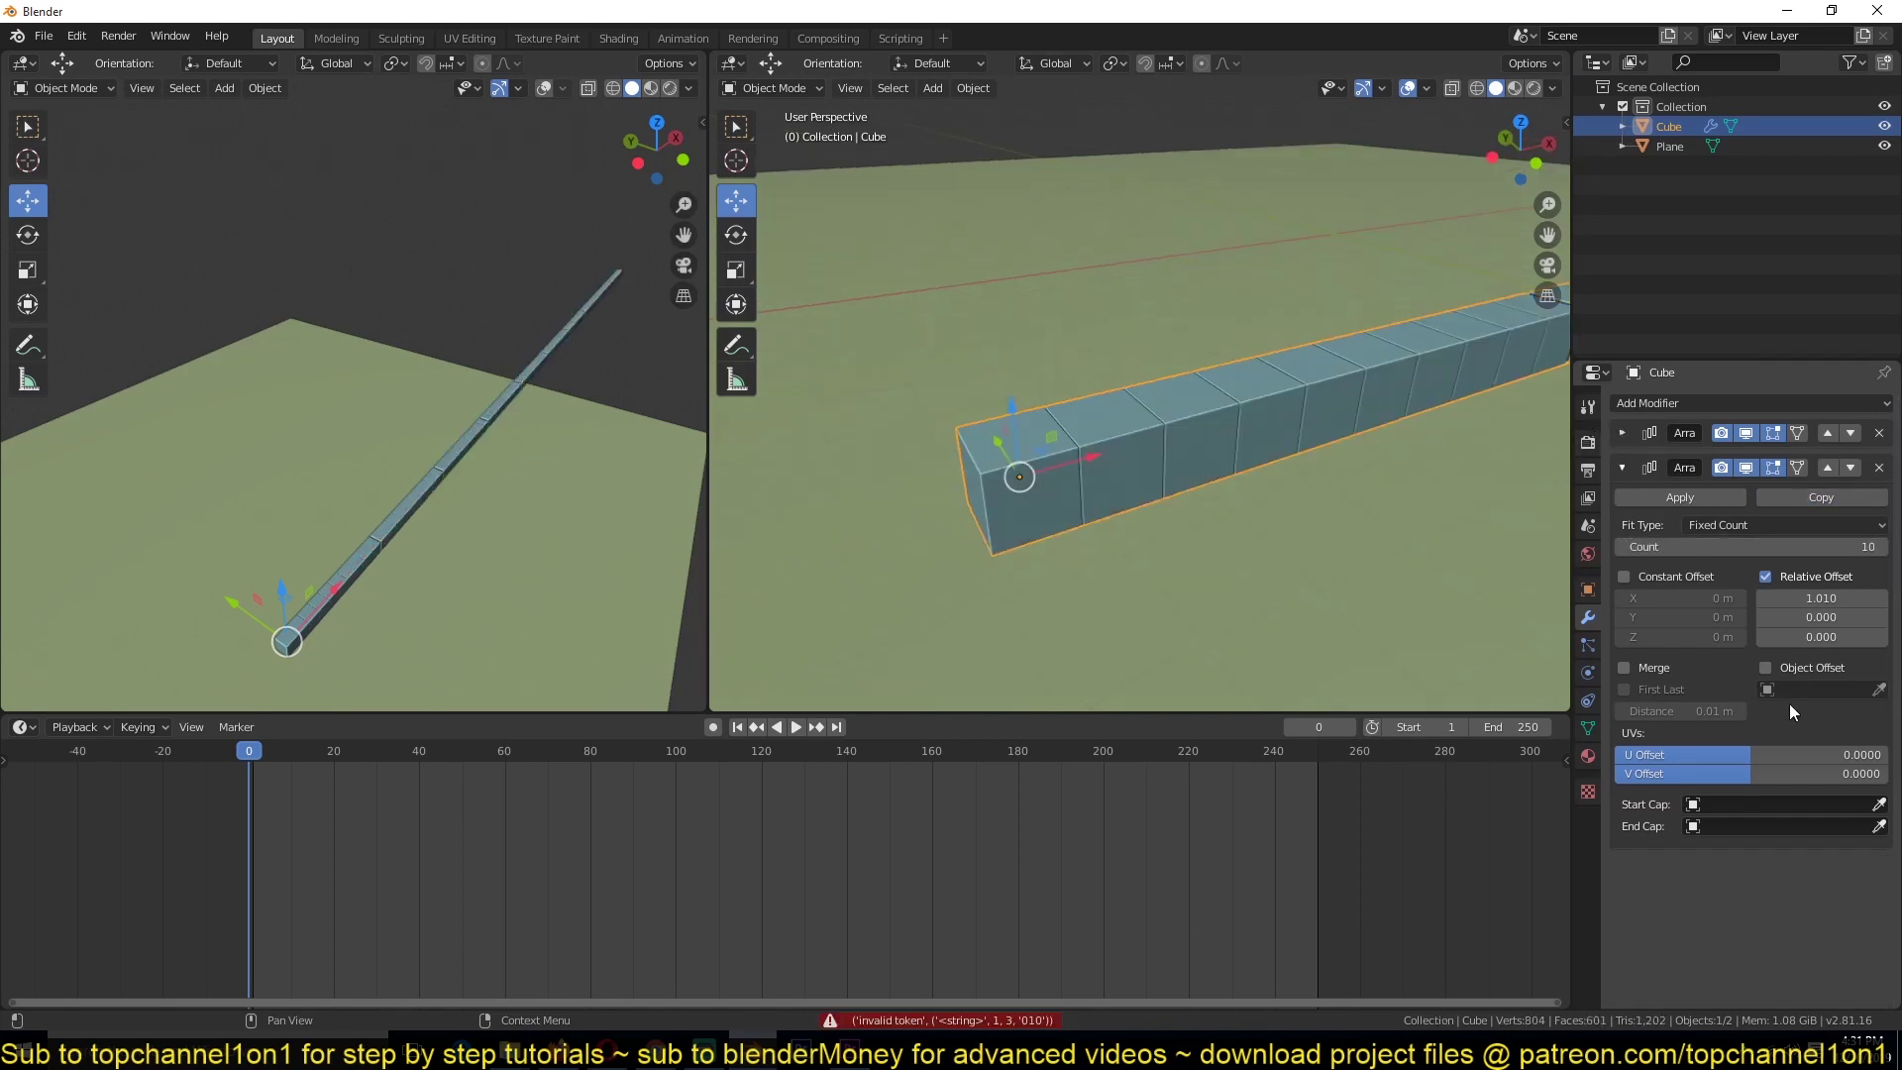
click(1821, 616)
text(1)
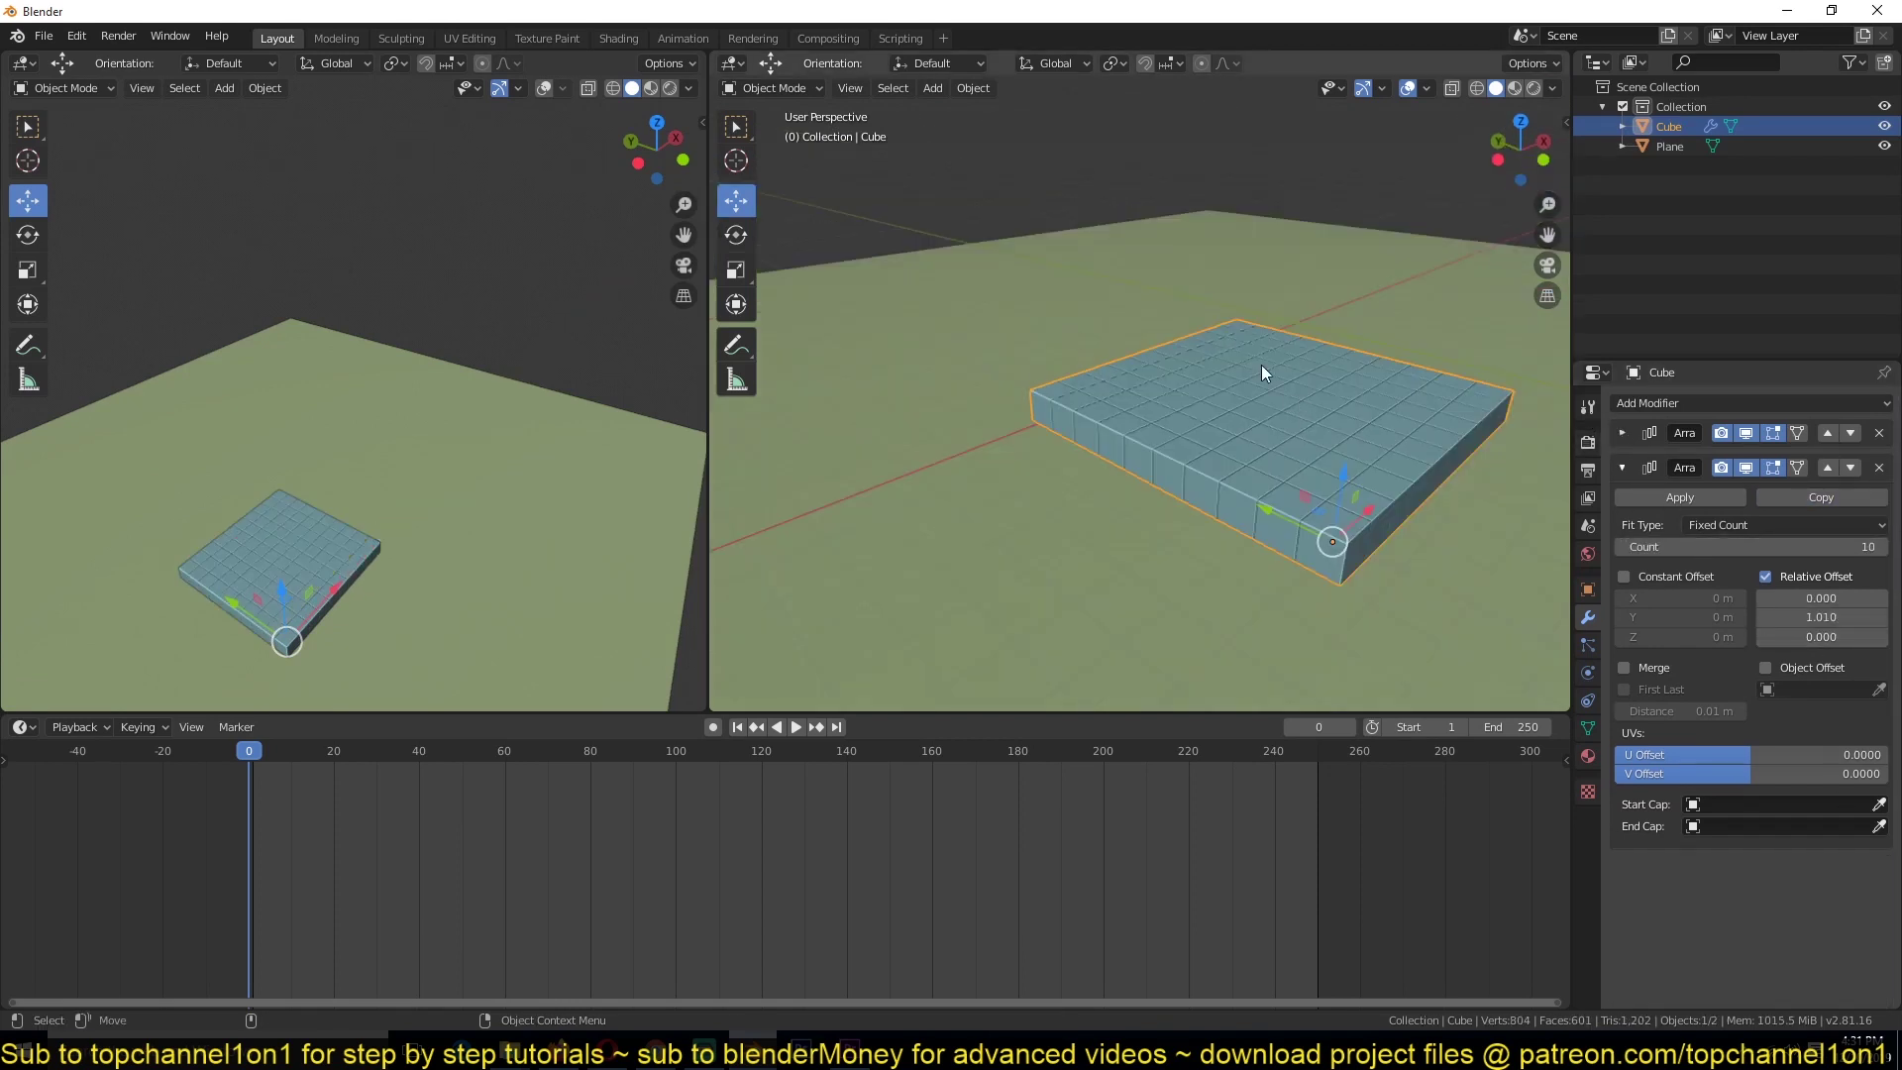
Add a third array with Z relative offset 1.01 and Y offset 0 to stack layers upward
click(1838, 497)
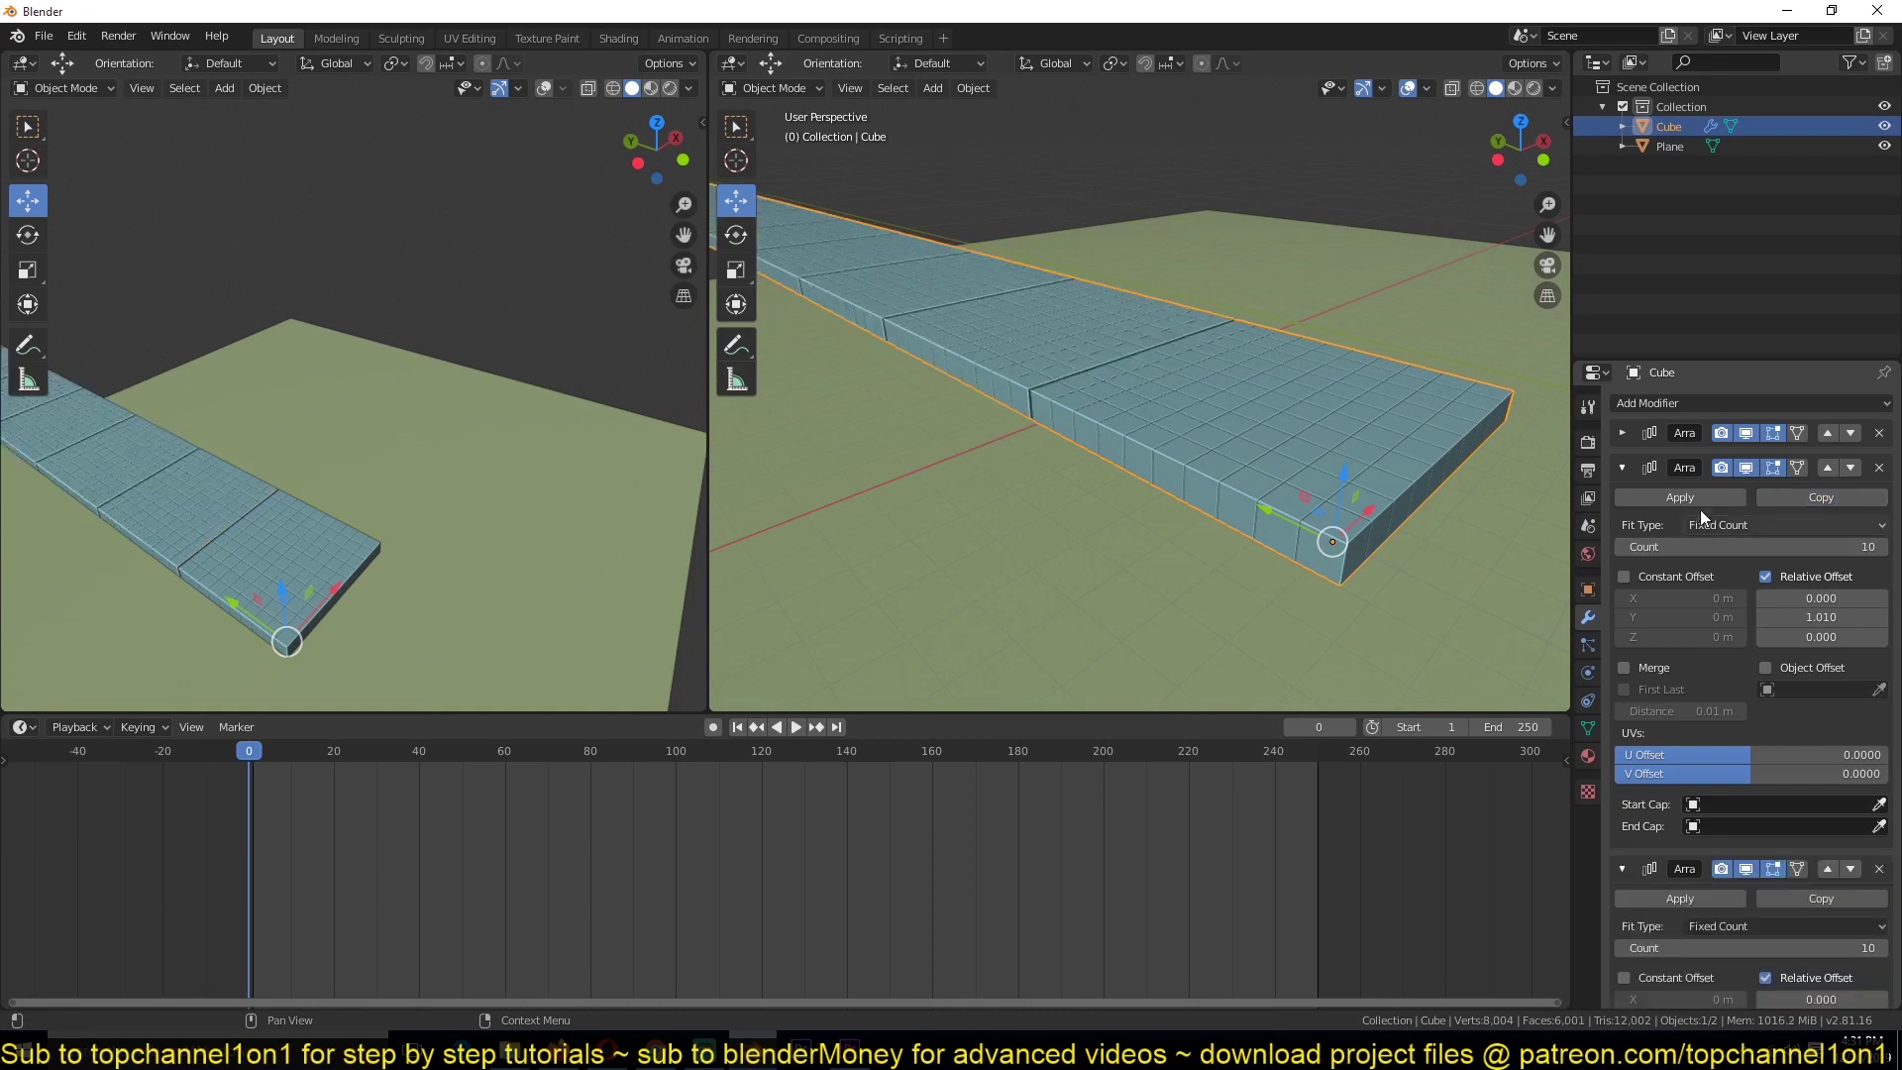
click(1622, 467)
click(1821, 672)
text(1.01)
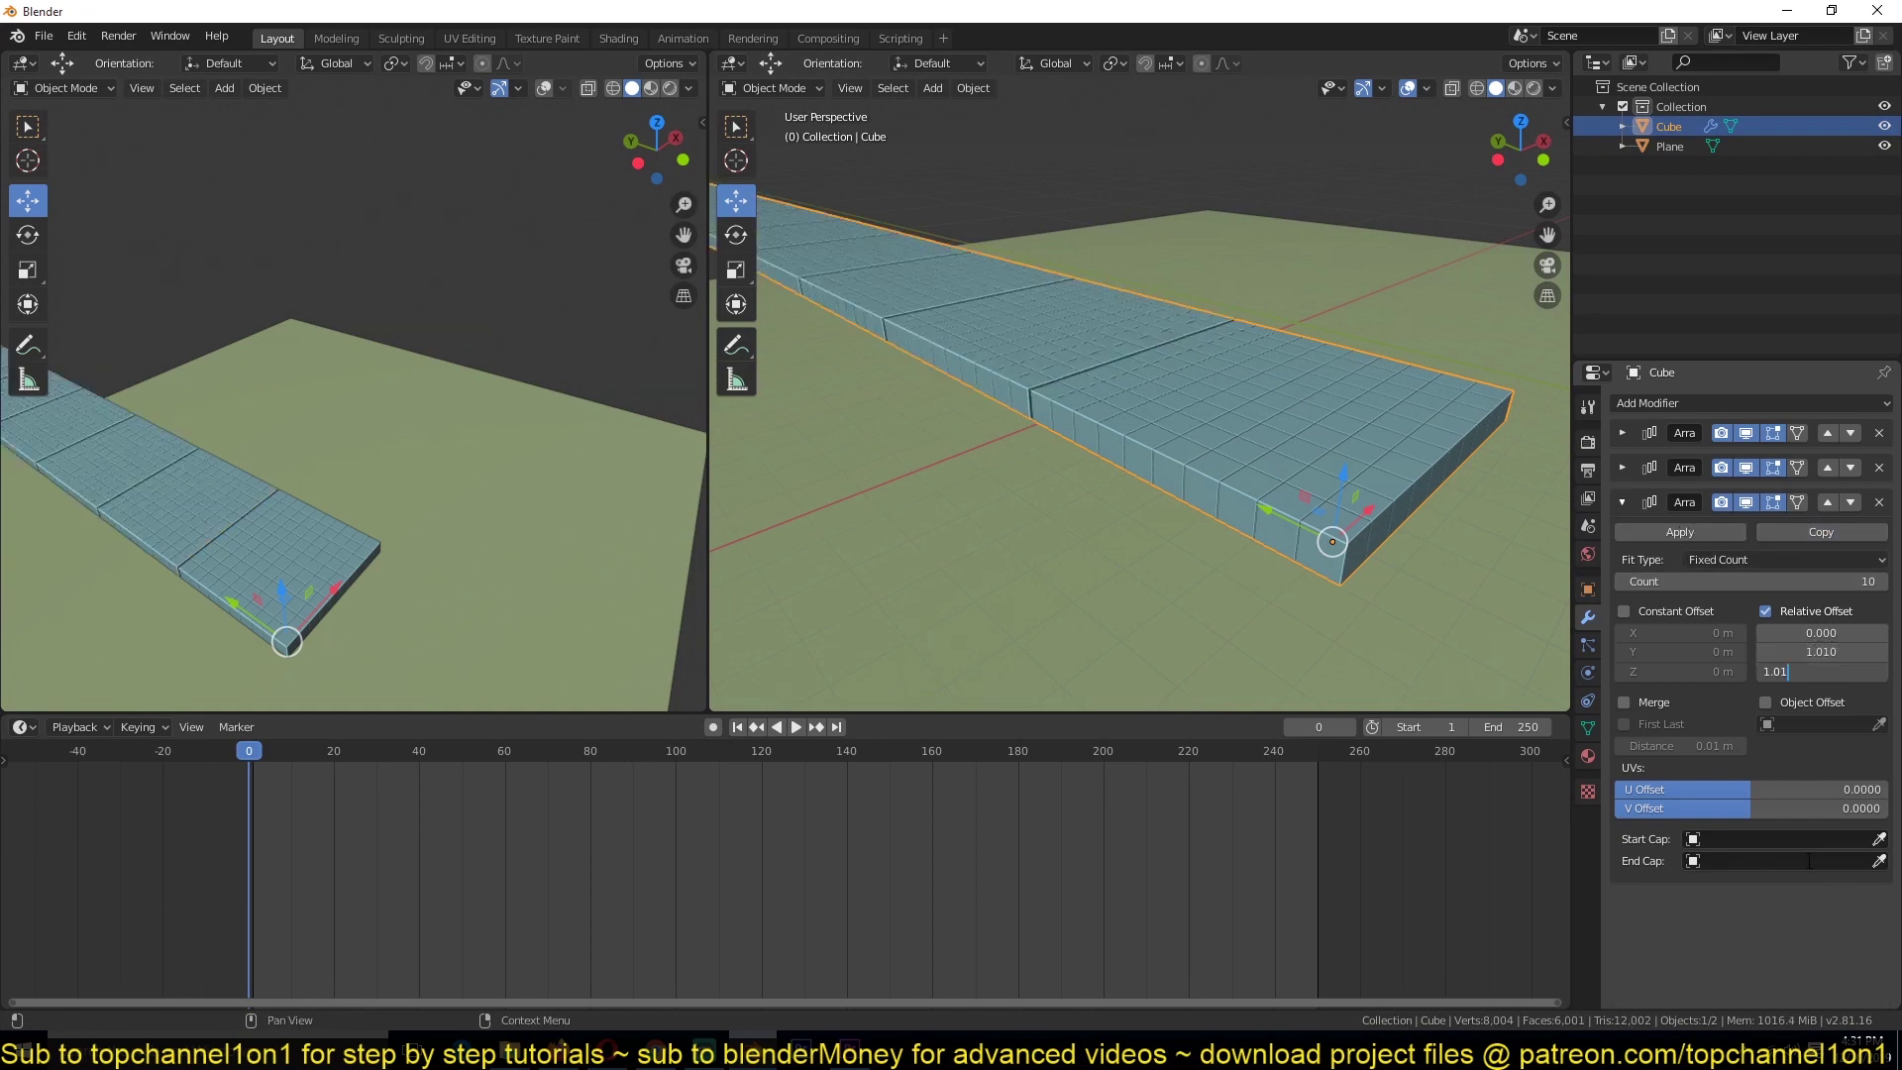
key(shift+Tab)
text(0)
key(Return)
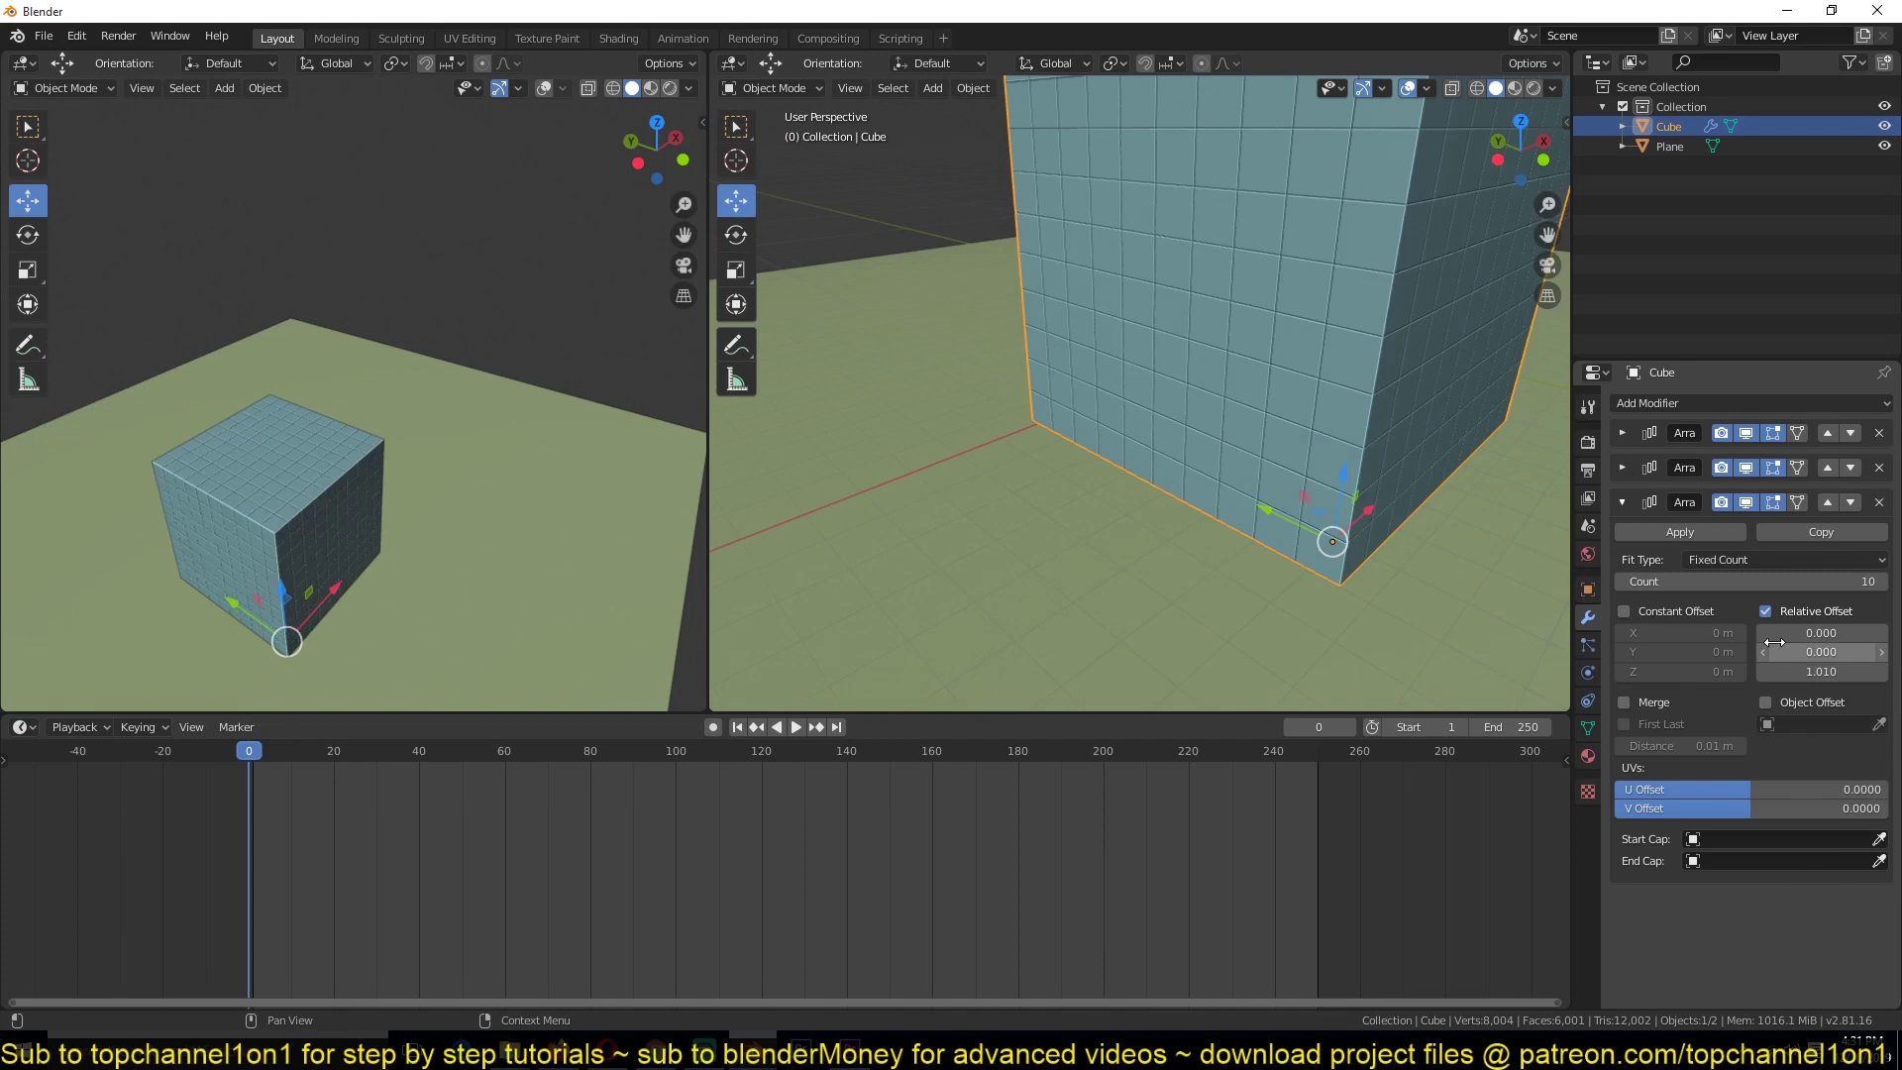
Check the 10×10×10 cube block from the front view and deselect it
middle_drag(1328, 465, 937, 430)
key(KP_1)
key(alt+a)
key(shift+a)
Add a UV sphere to the scene beside the plane and cube block
mouse_move(1125, 347)
click(1228, 407)
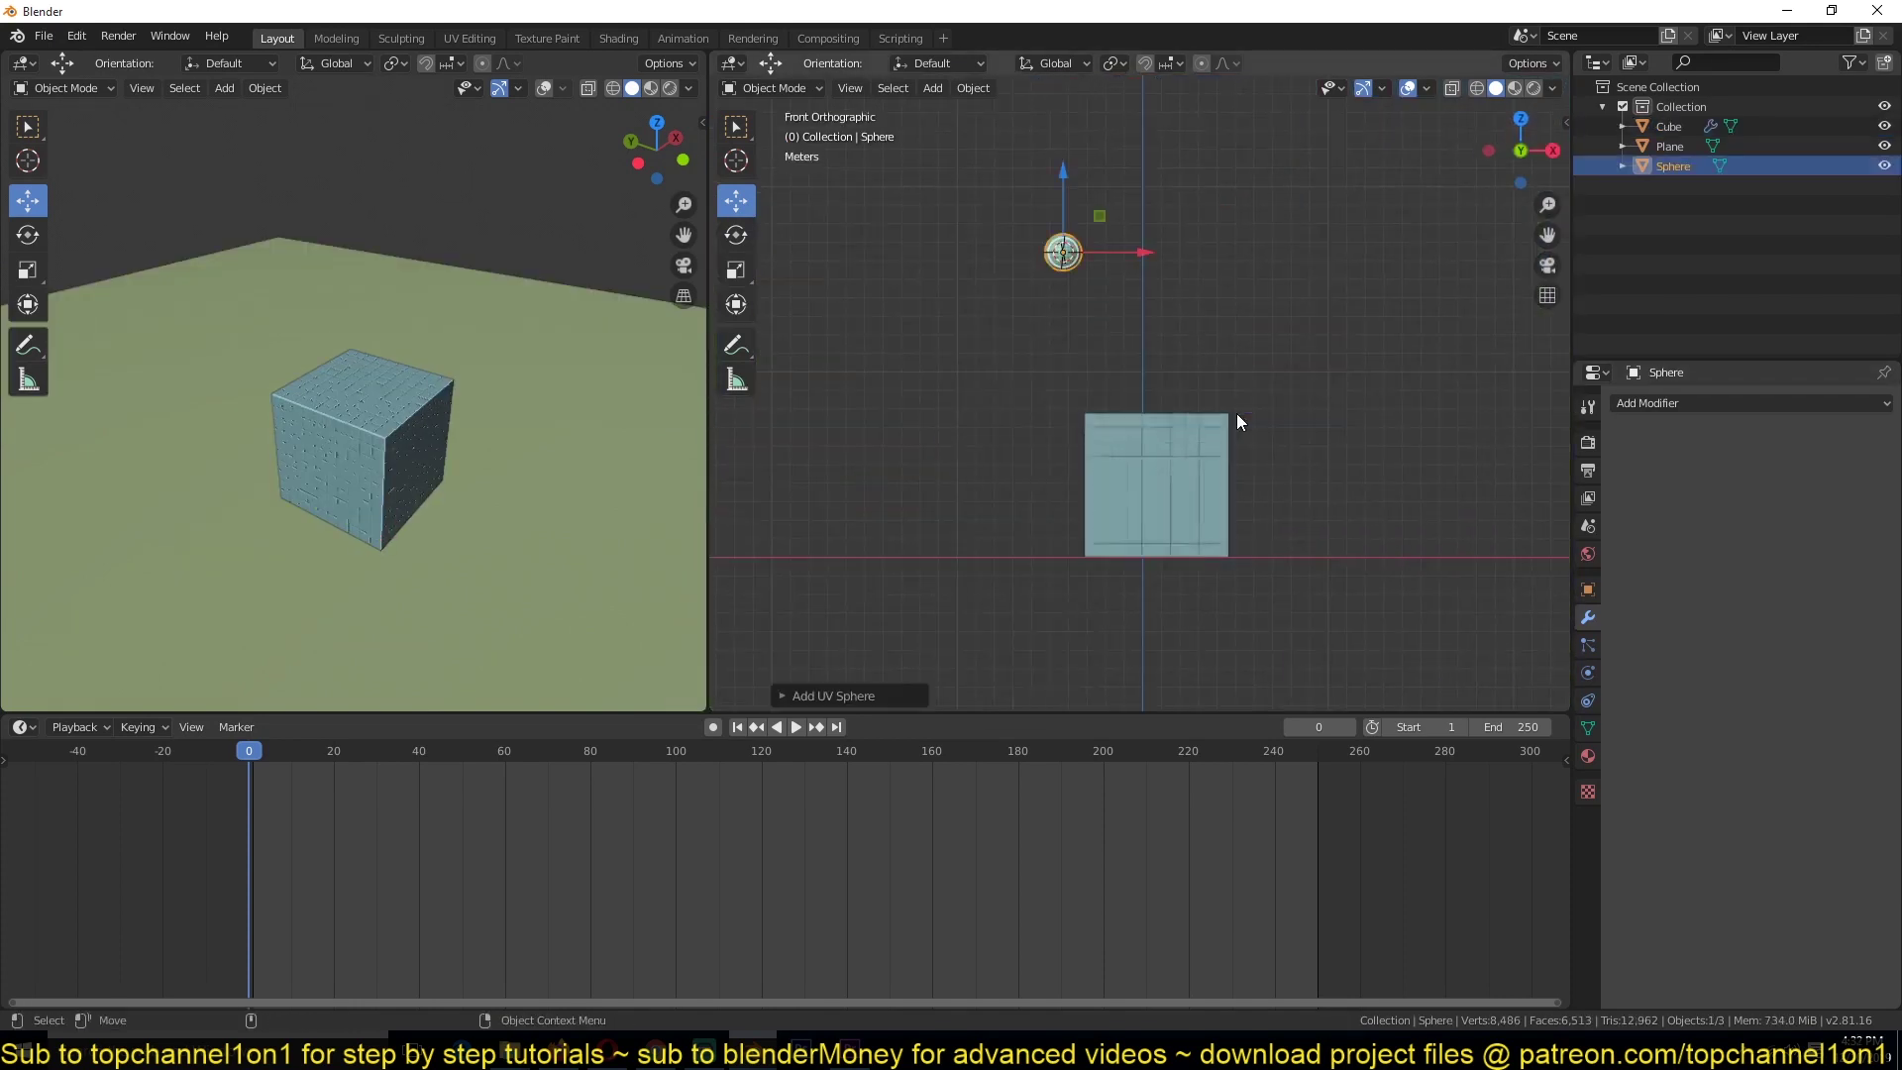
right_click(1417, 315)
click(1416, 315)
scroll(1357, 357, down, 1)
middle_drag(1343, 399, 1375, 462)
key(KP_1)
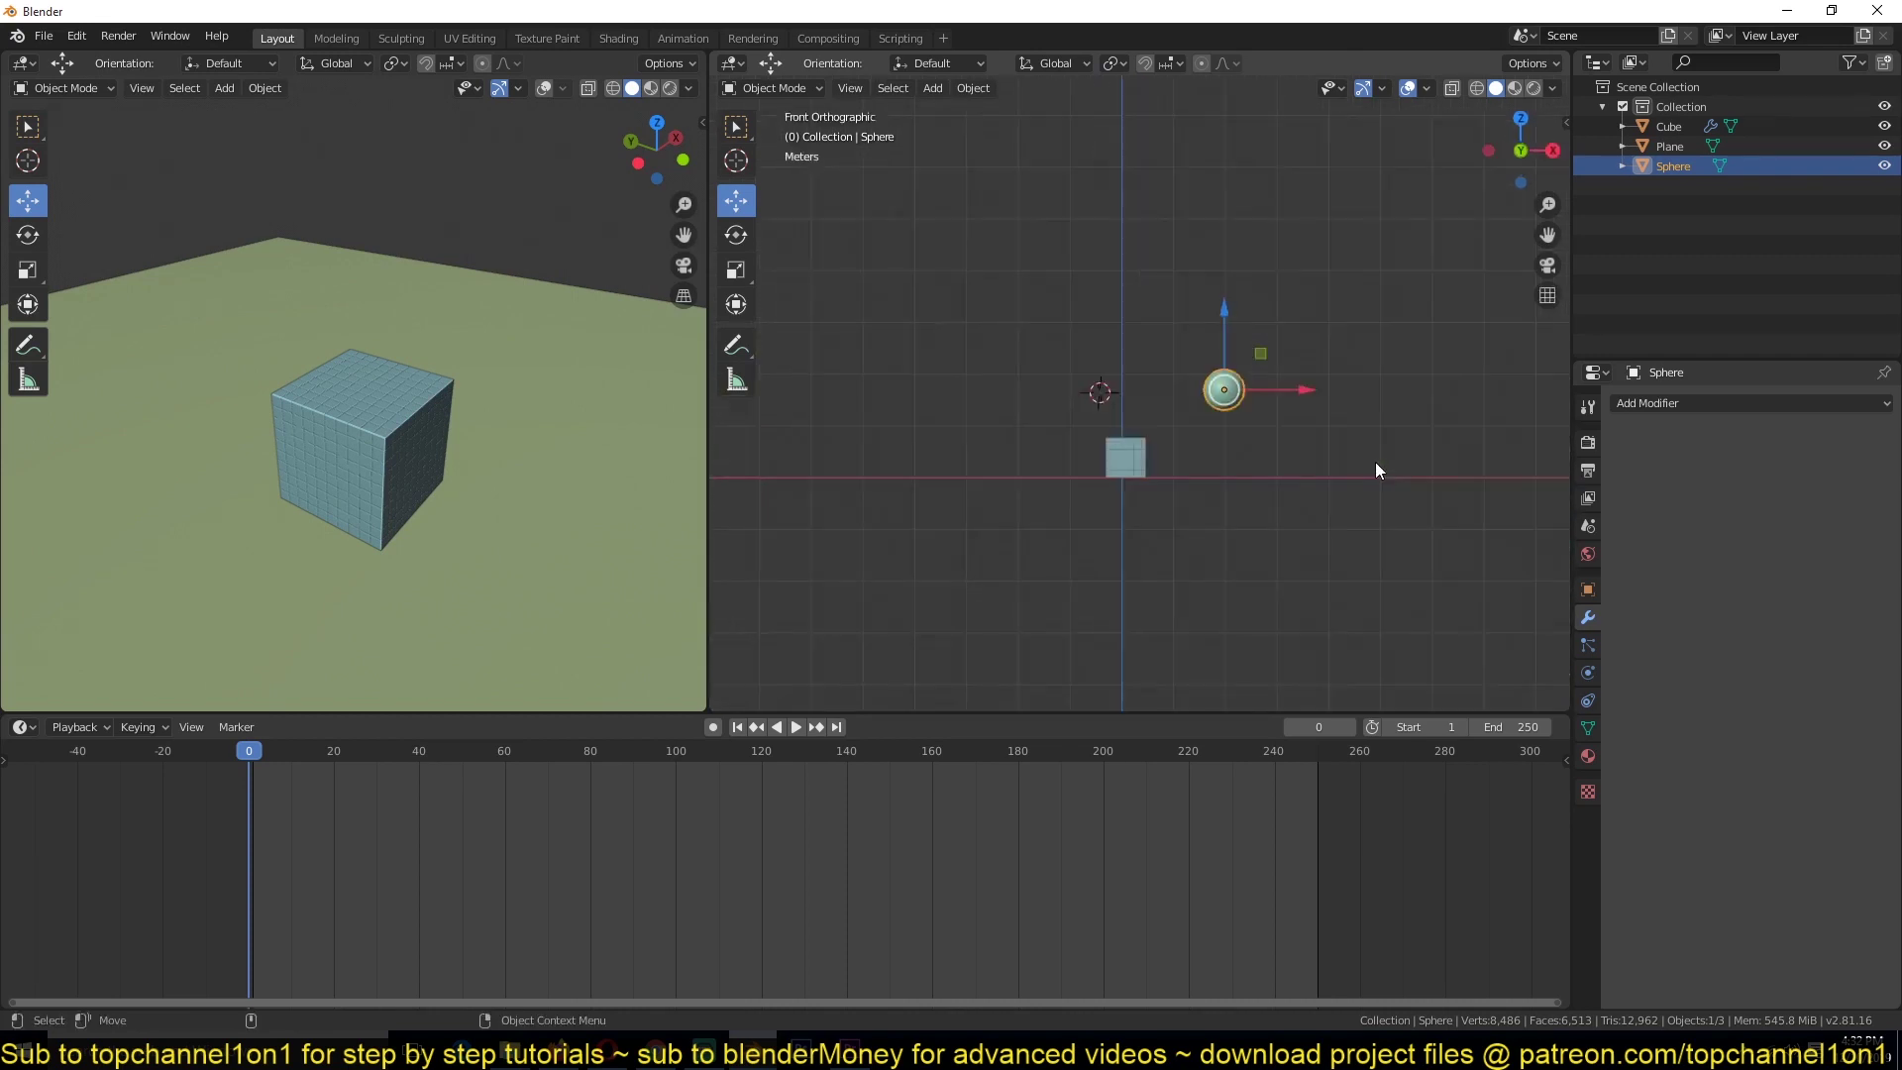
key(KP_7)
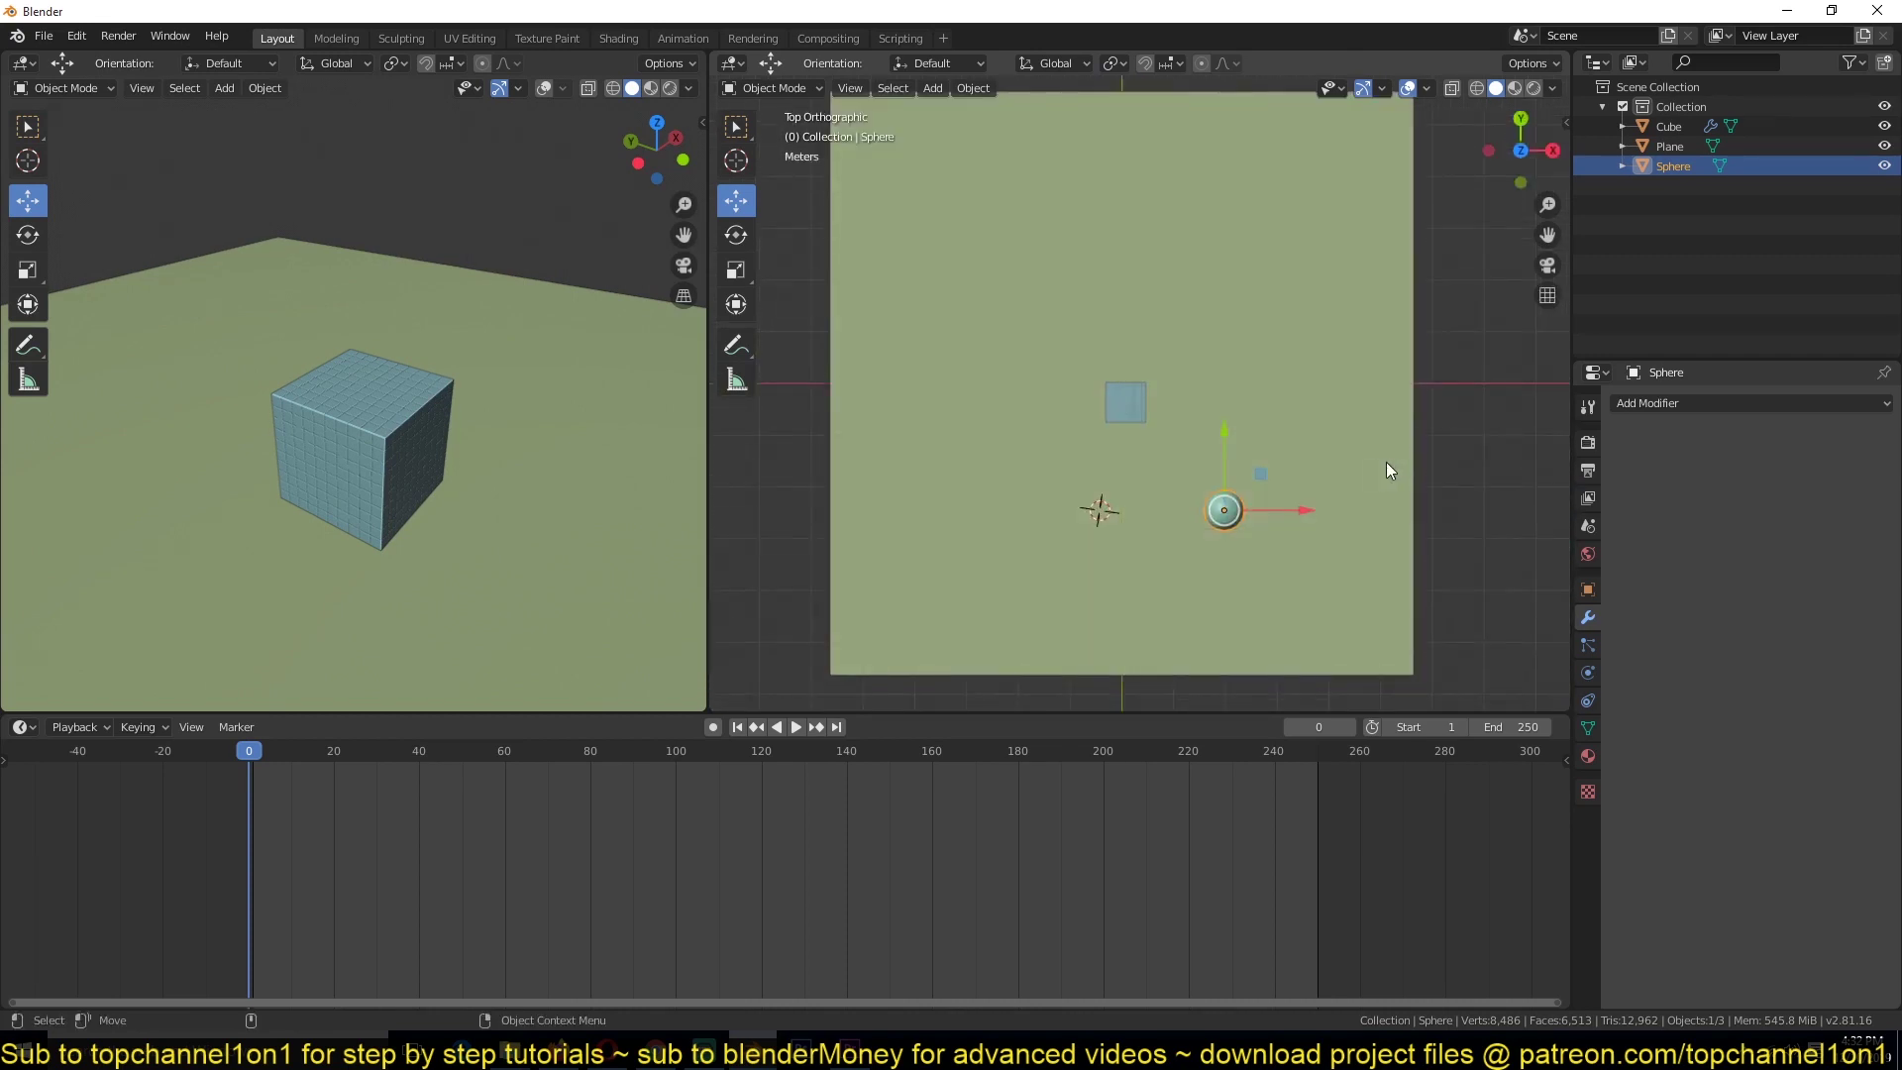
Move the sphere up and to the right of the block and make it an Active rigid body
key(g)
click(1464, 337)
key(KP_1)
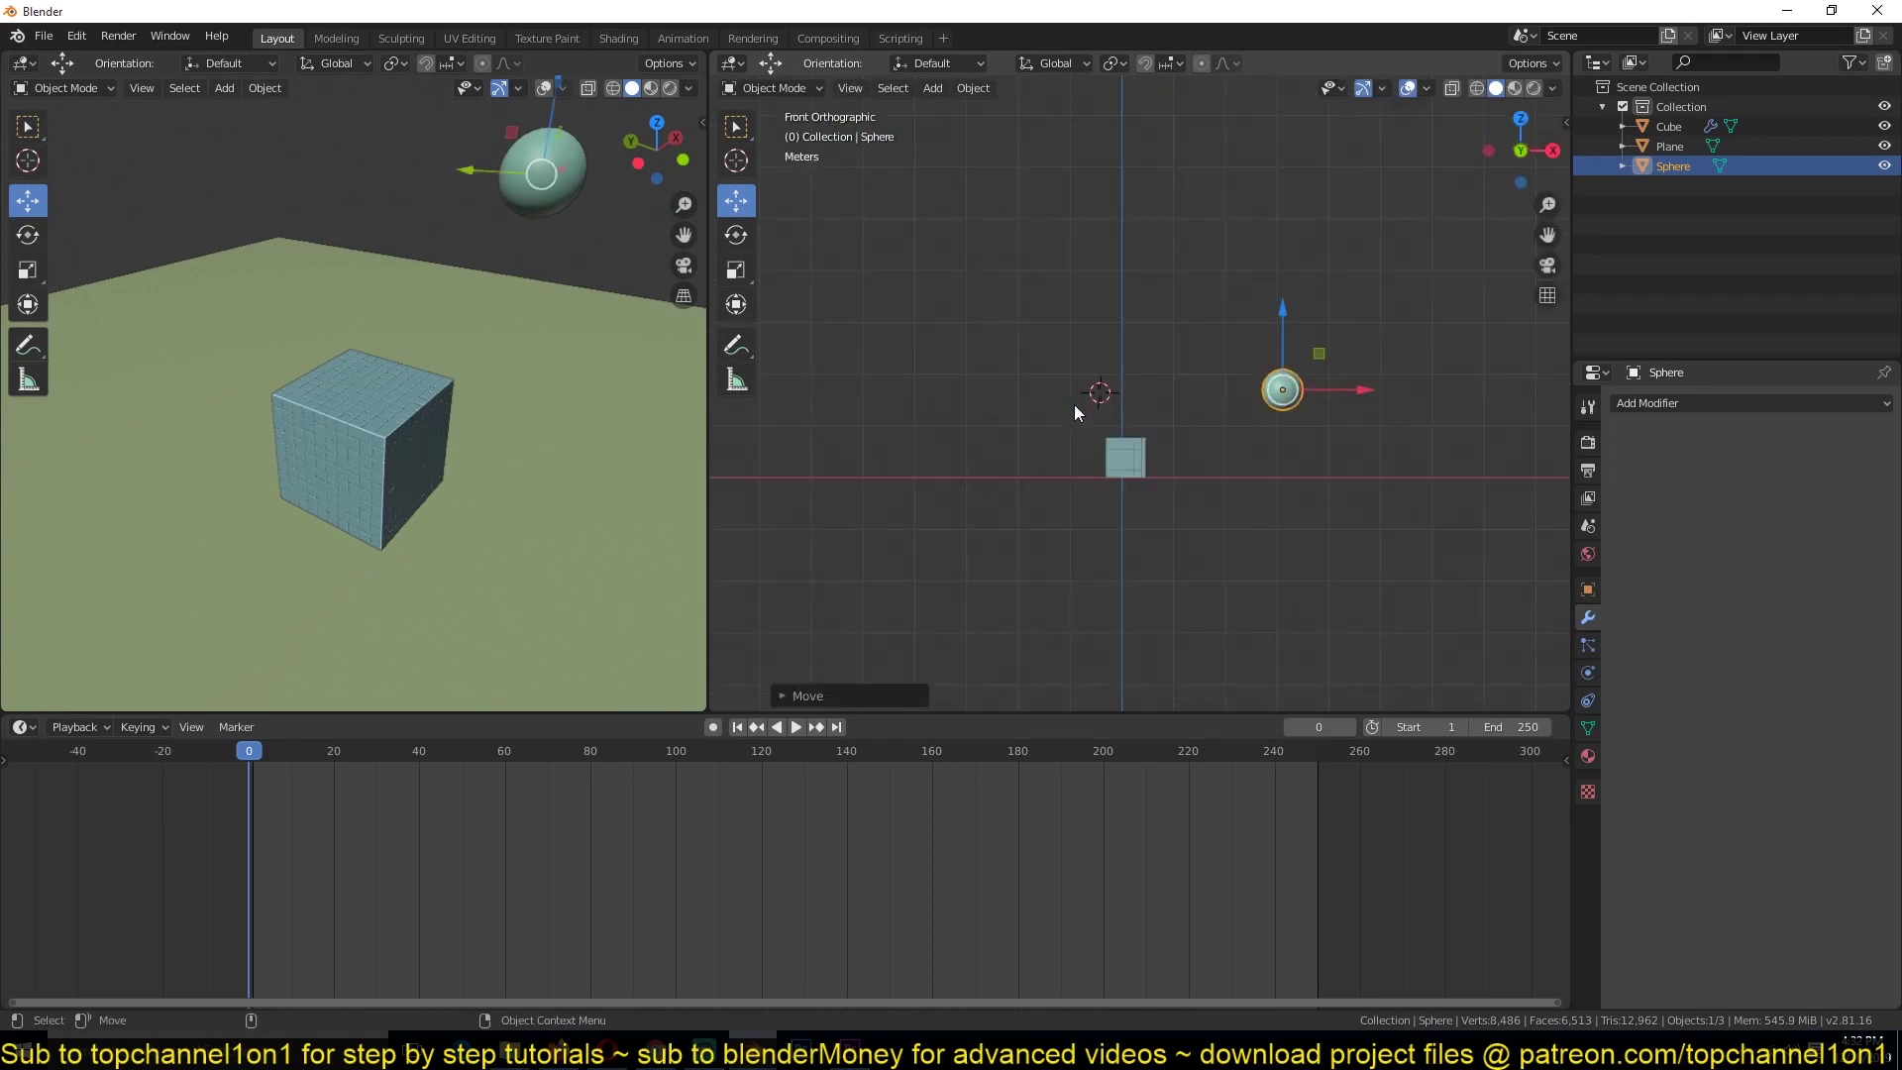
click(1588, 673)
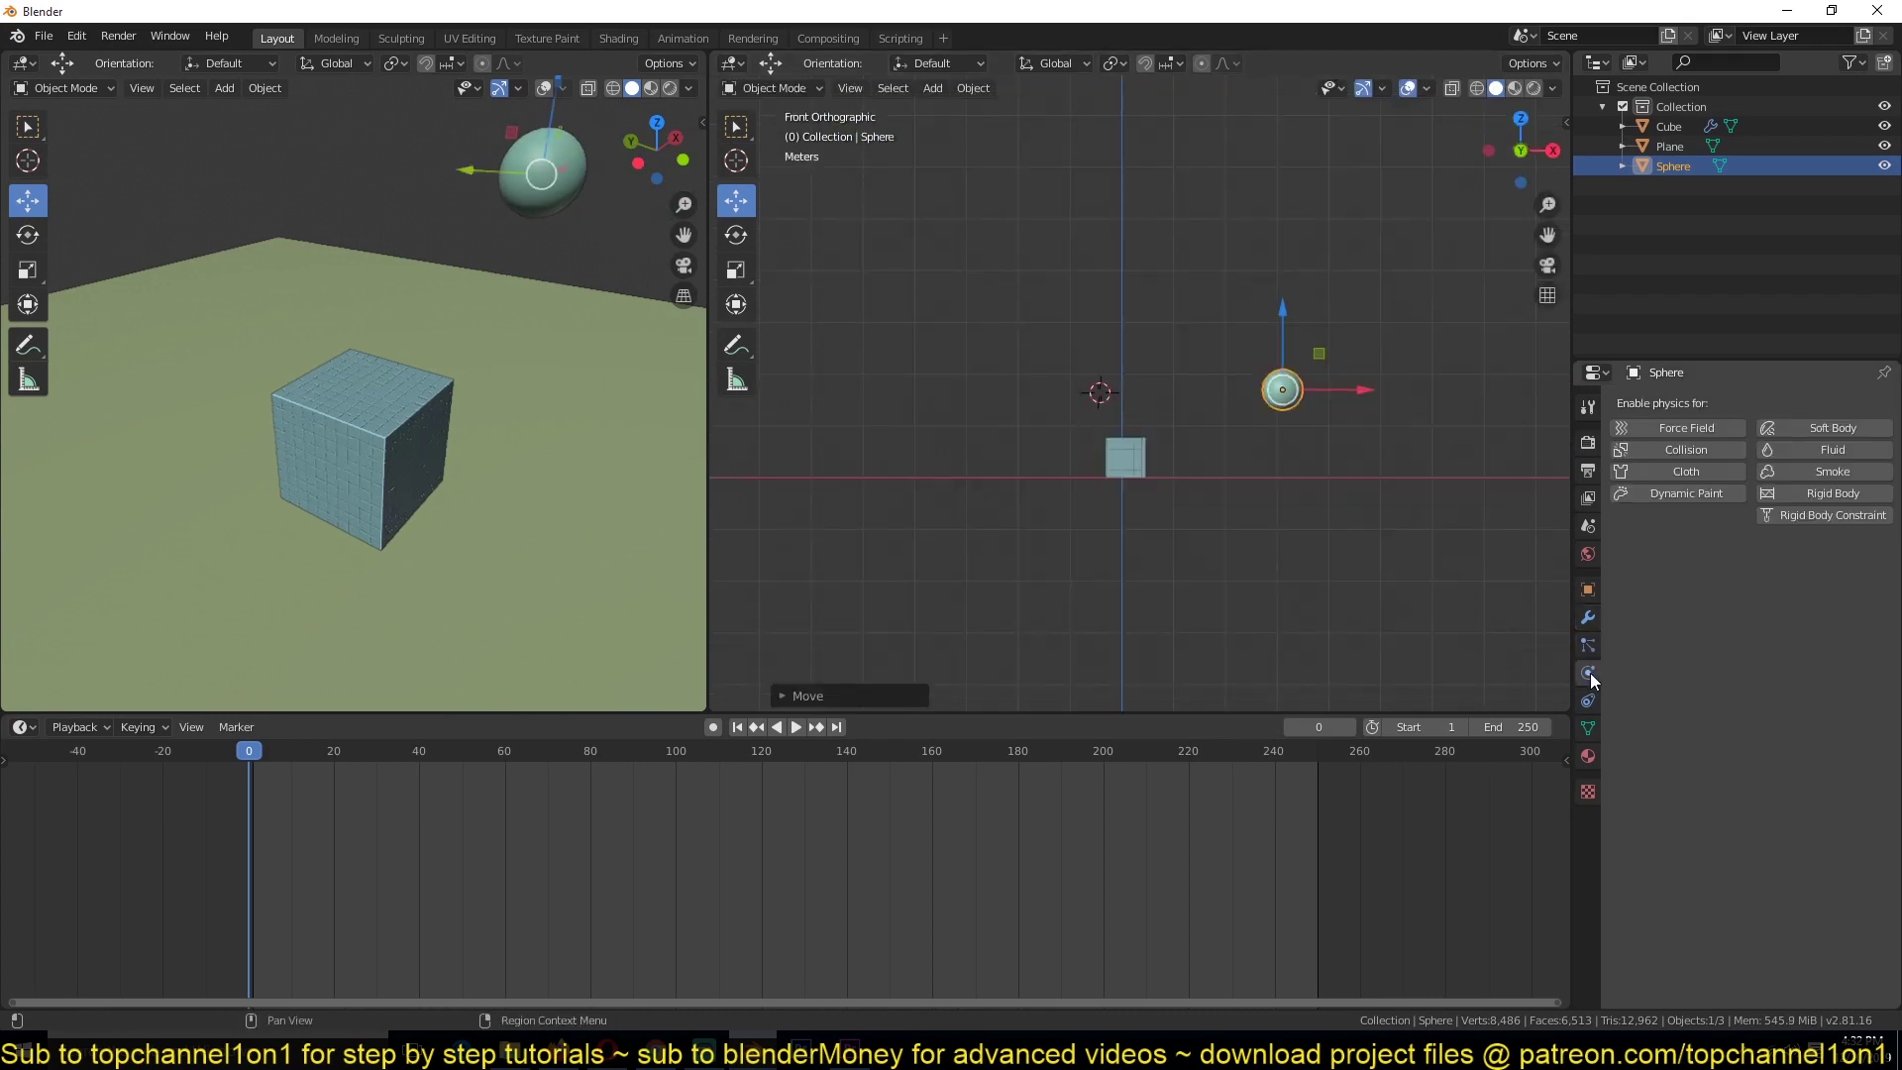
click(1823, 495)
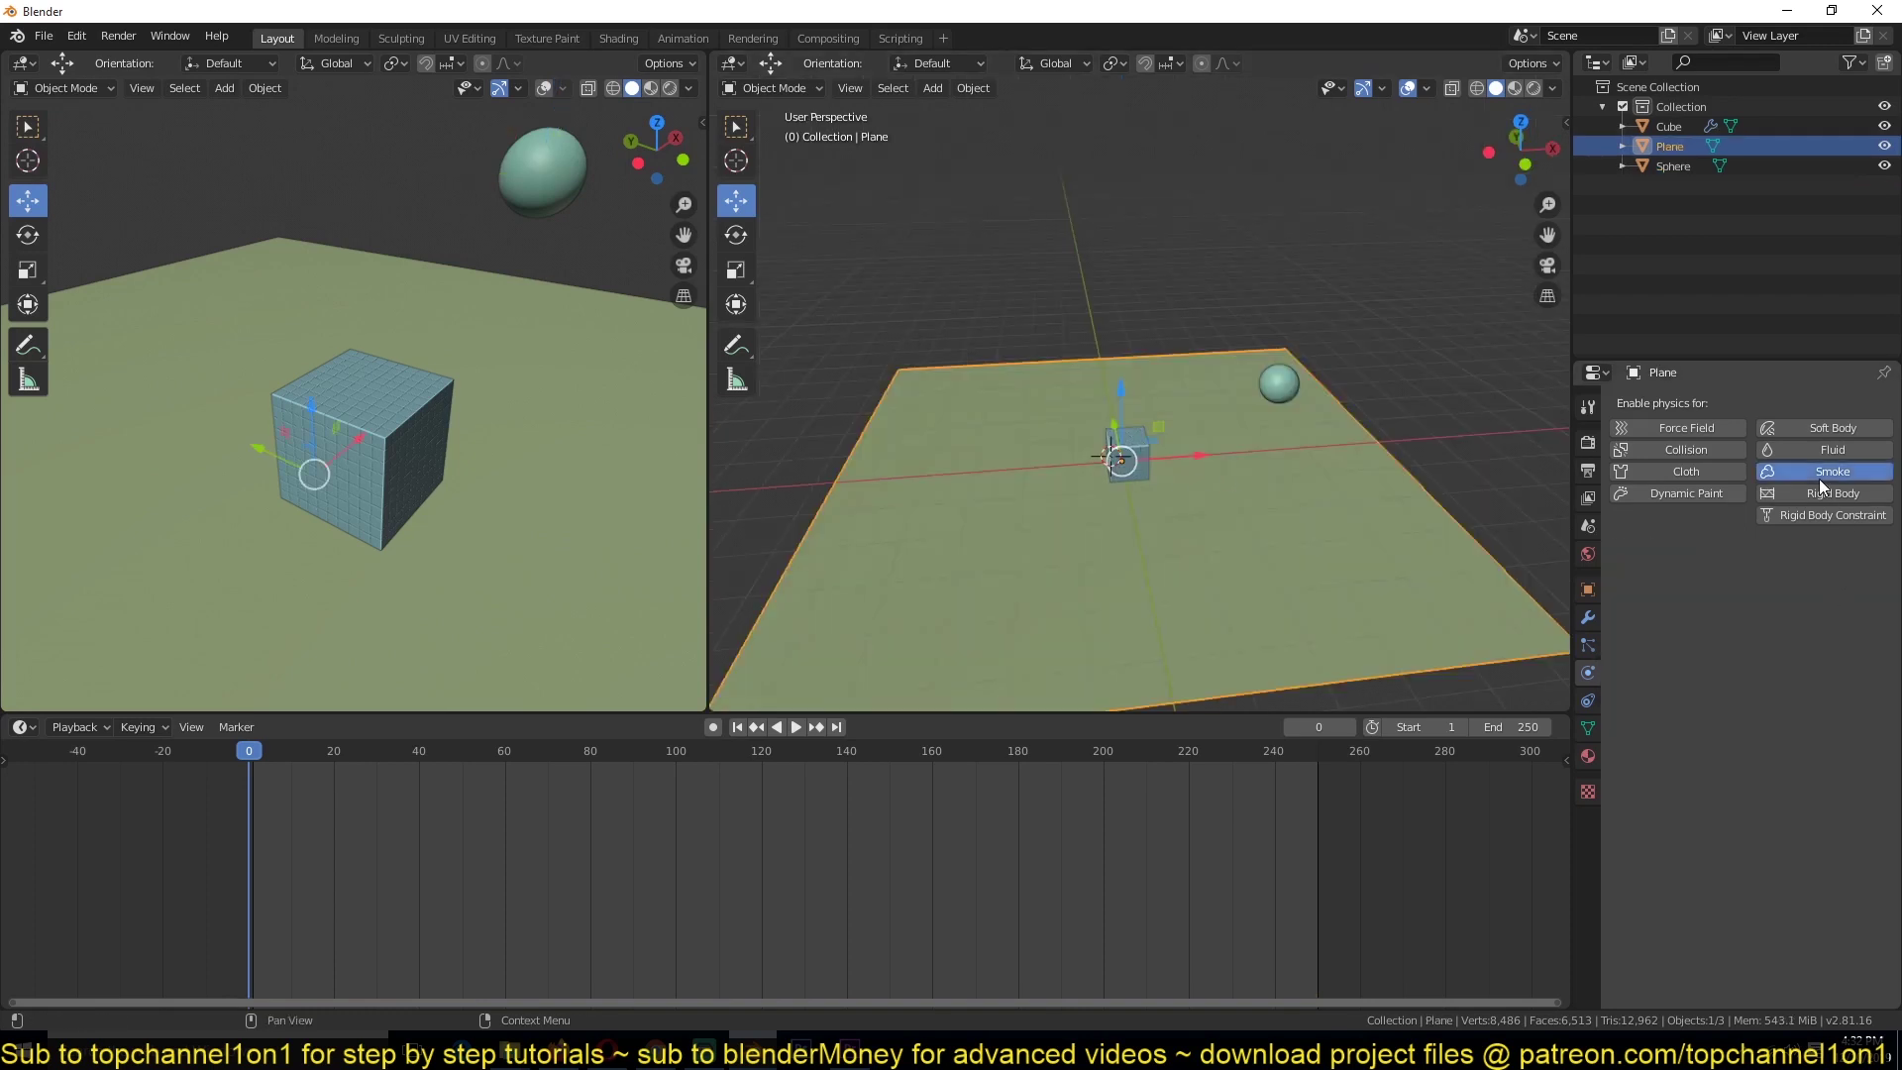
Make the ground plane a Passive rigid body
click(1819, 472)
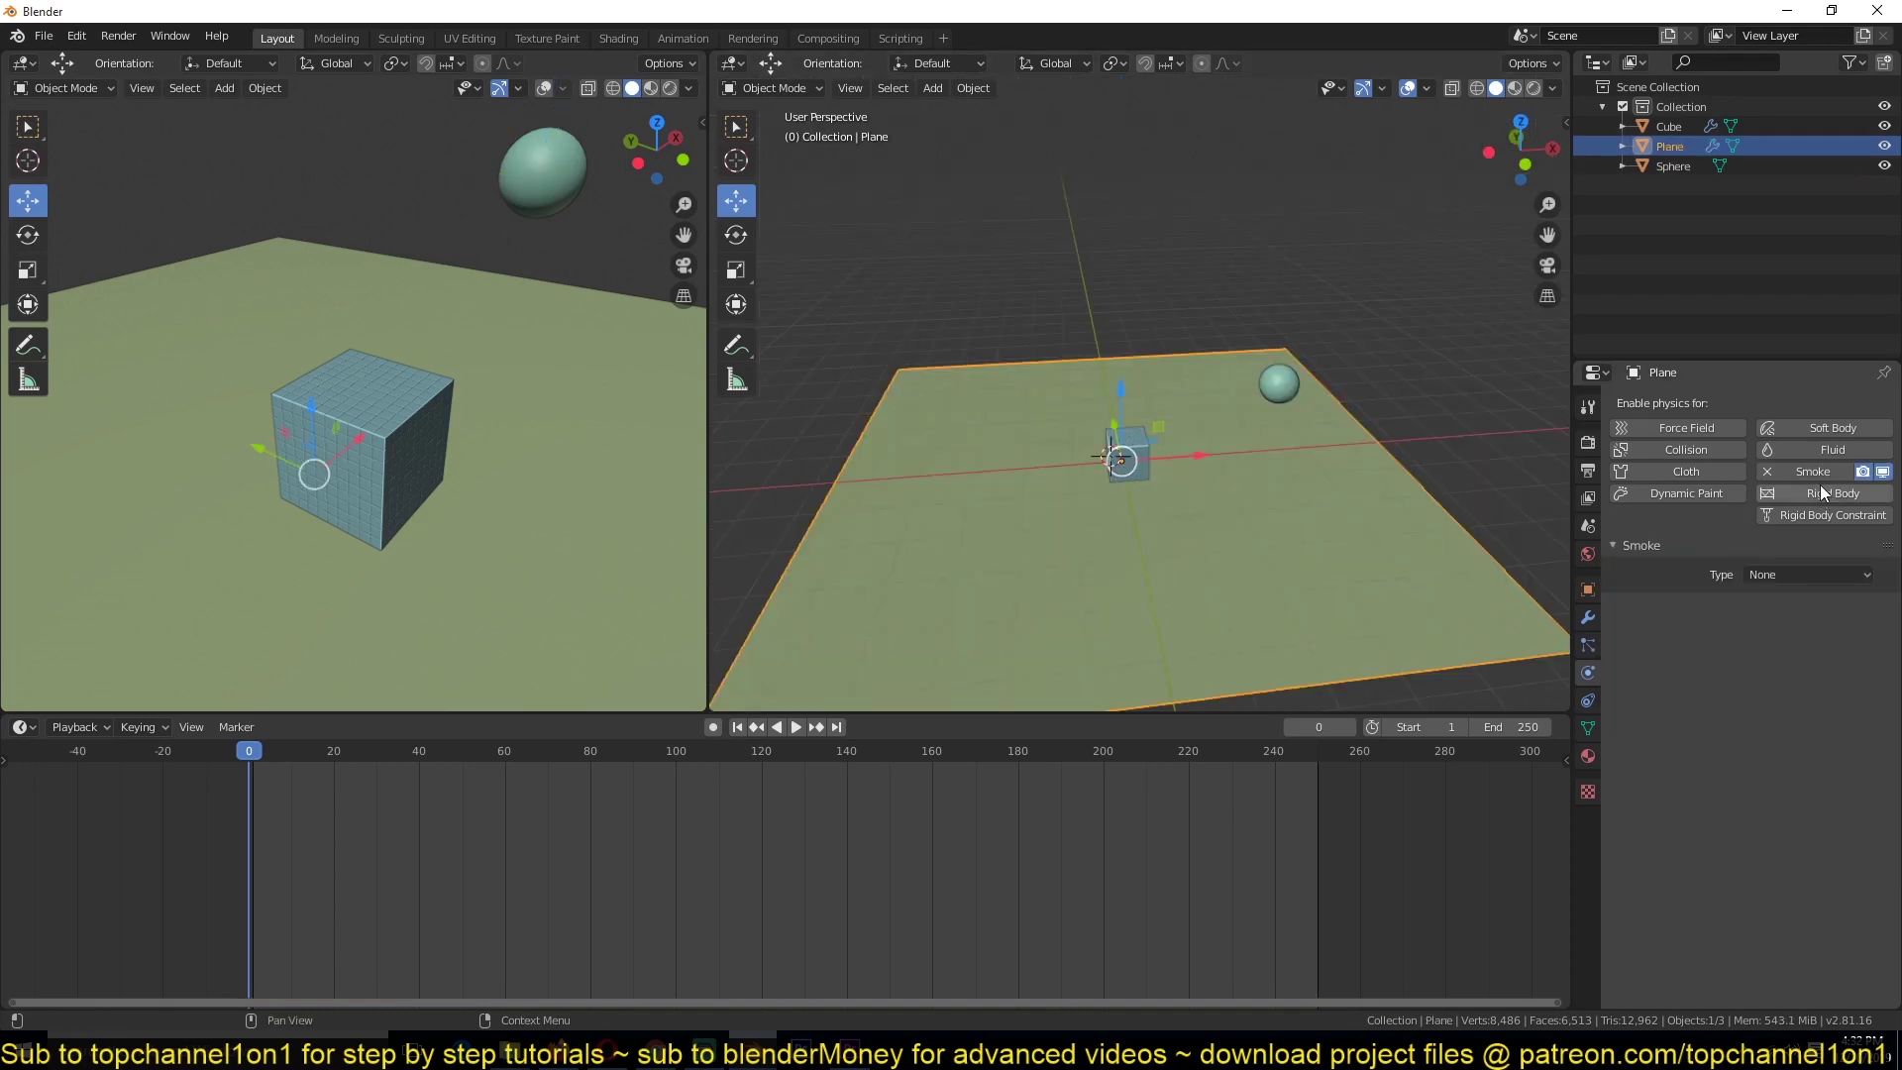
click(1819, 471)
click(1832, 493)
click(1828, 578)
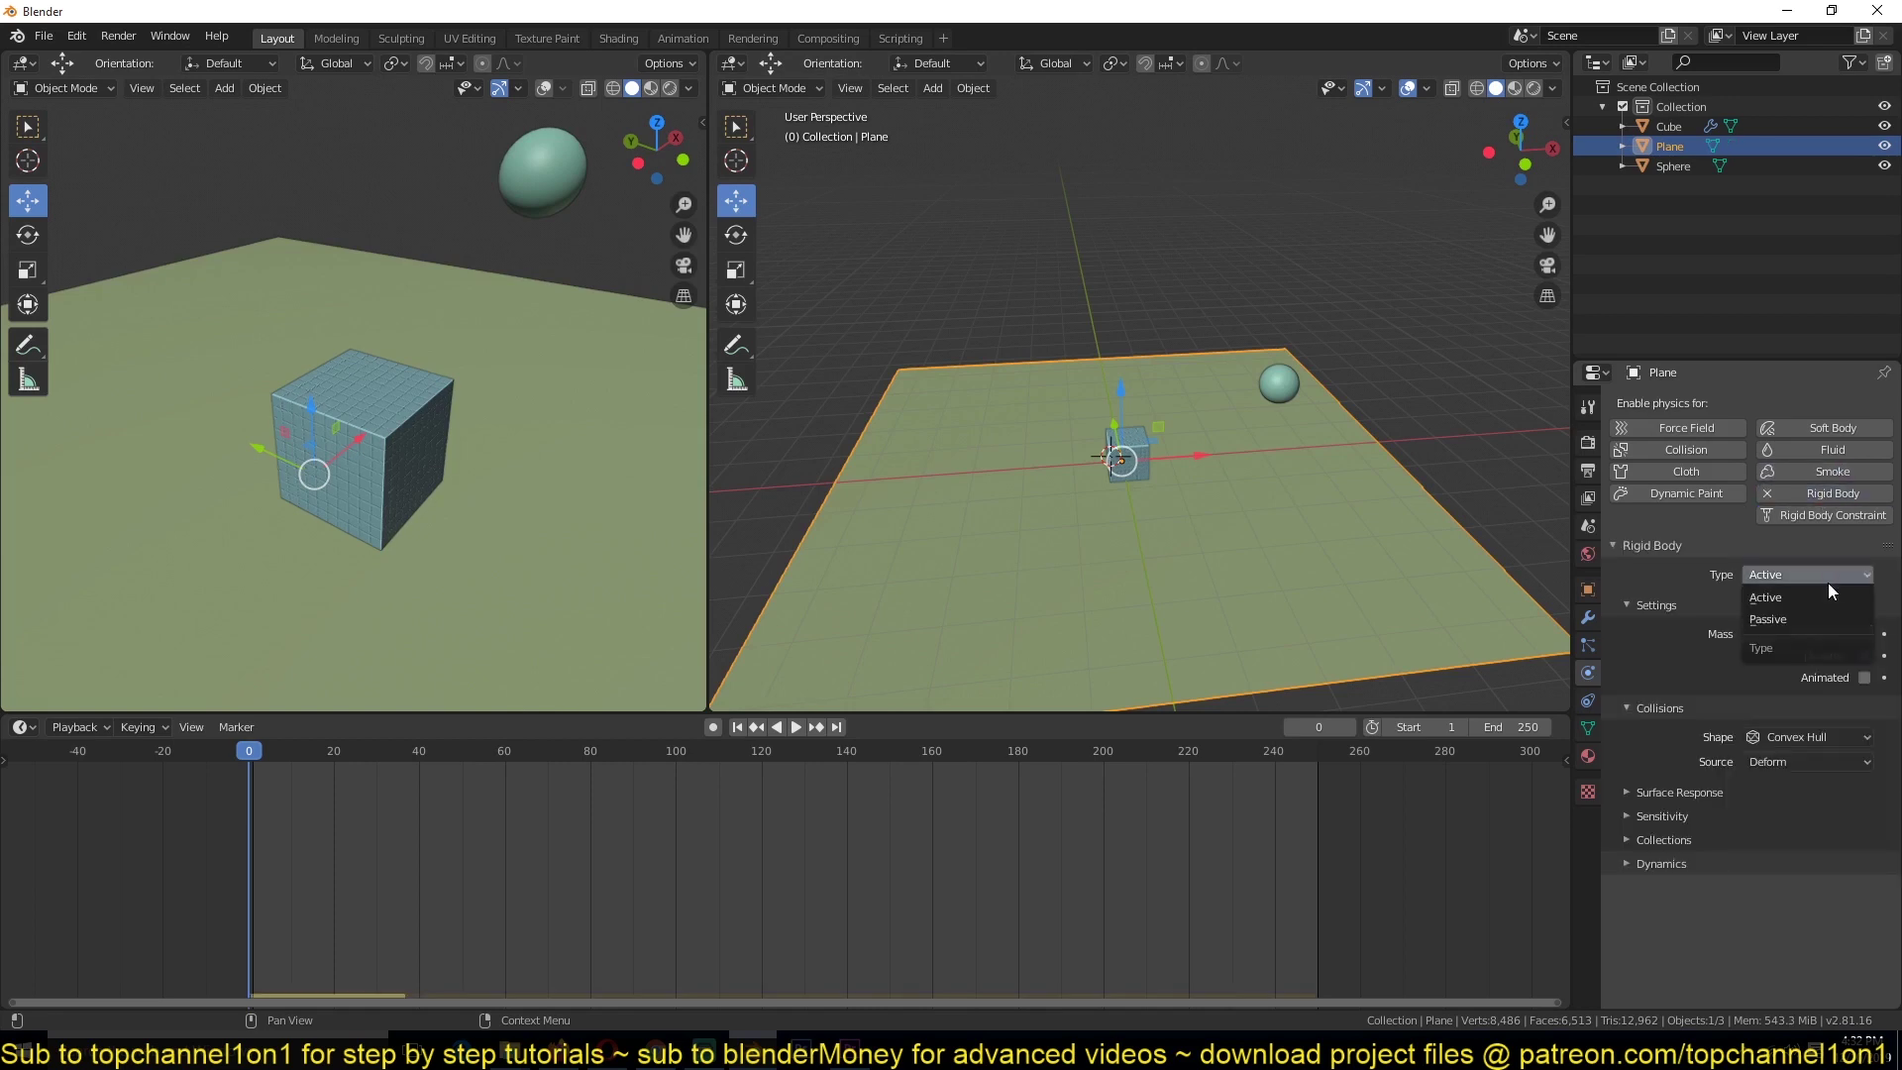
click(1785, 620)
Play the simulation to test it, then reset to frame 0 in front view
key(space)
middle_drag(1318, 444, 1234, 384)
key(shift+Left)
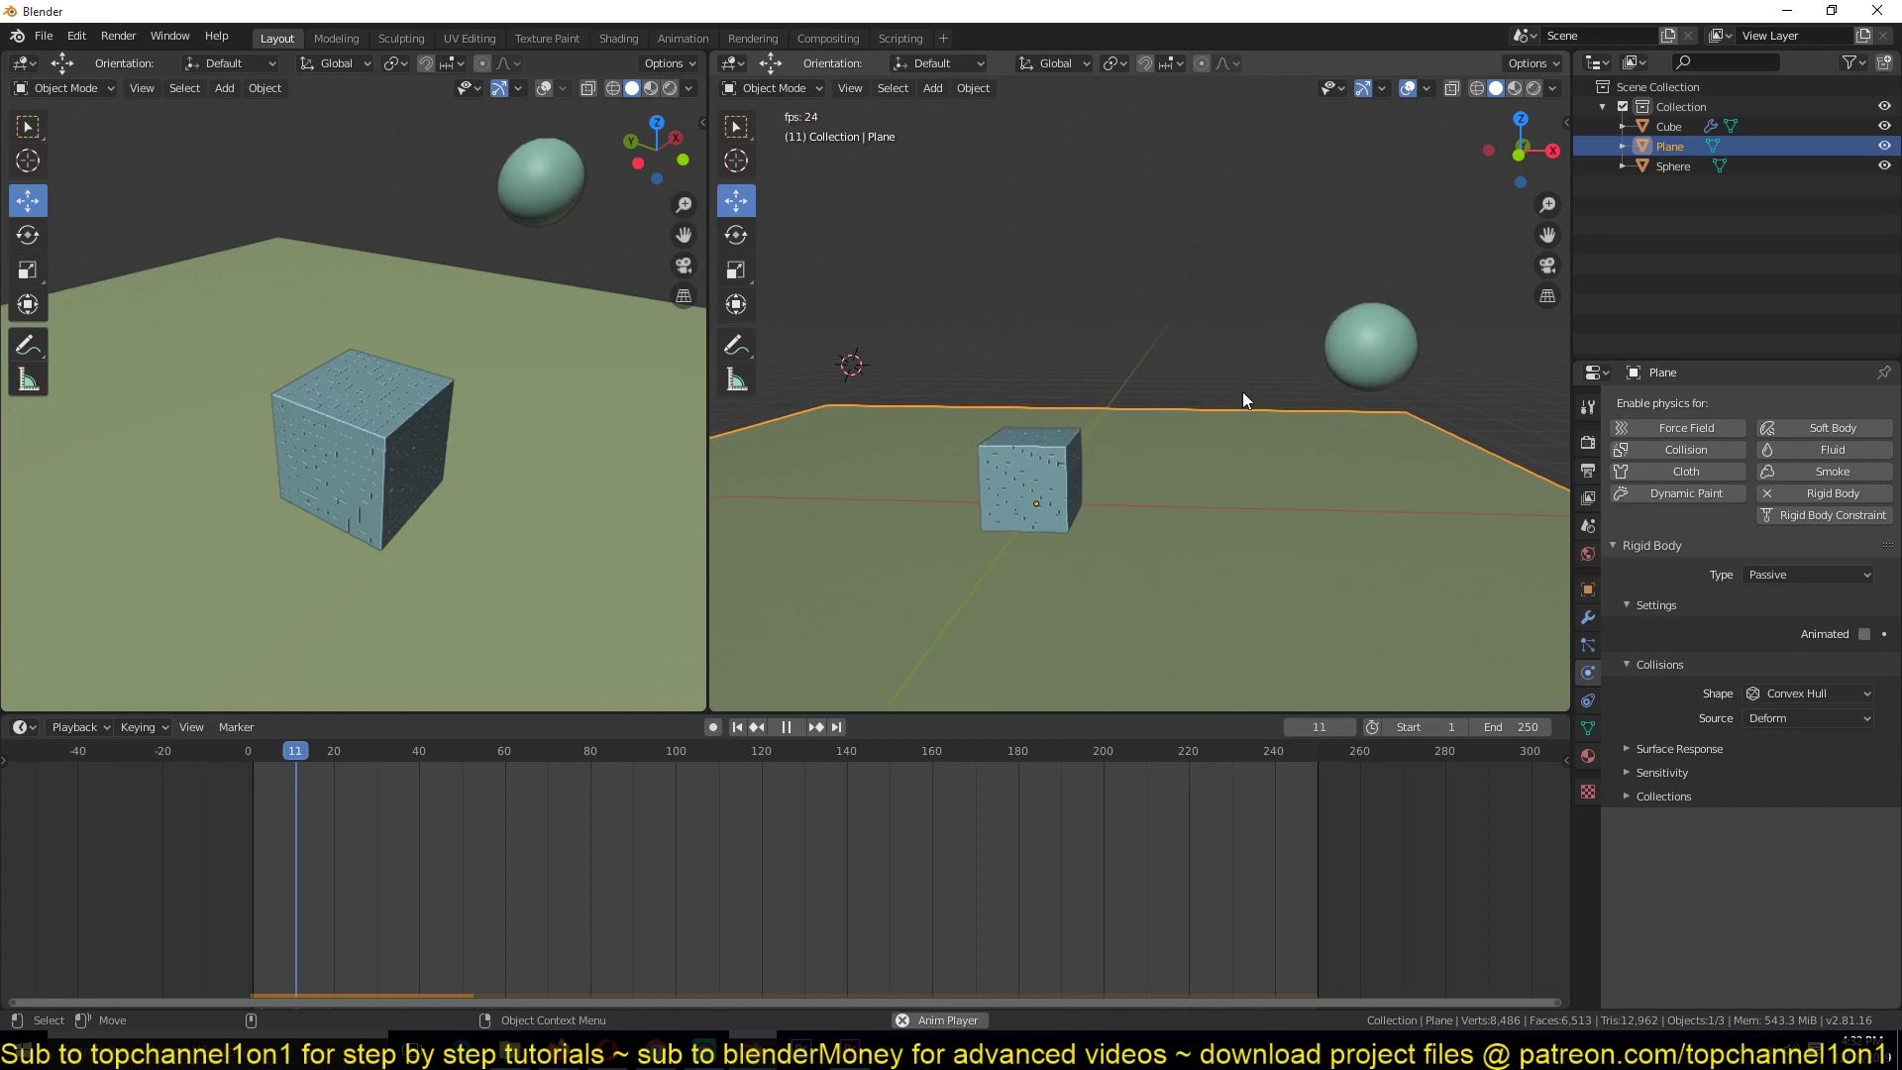
key(Escape)
click(1387, 369)
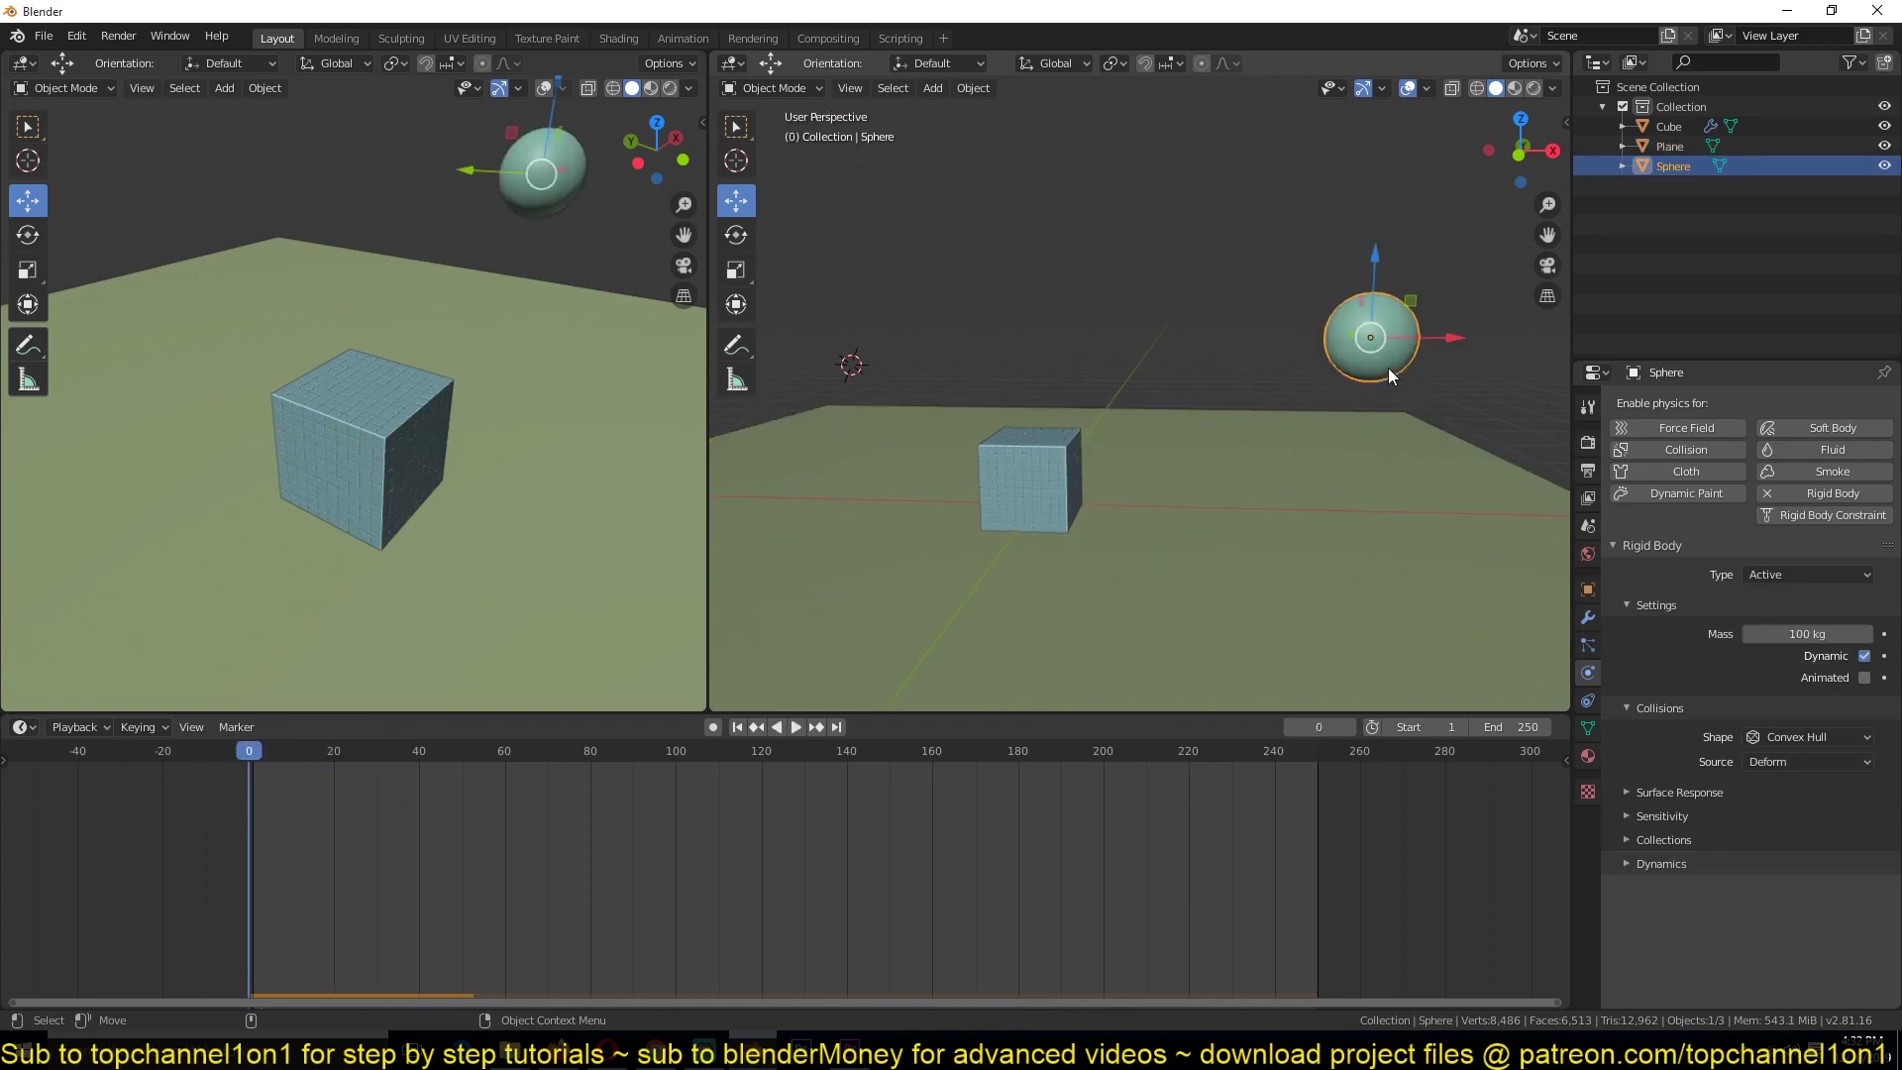
key(KP_1)
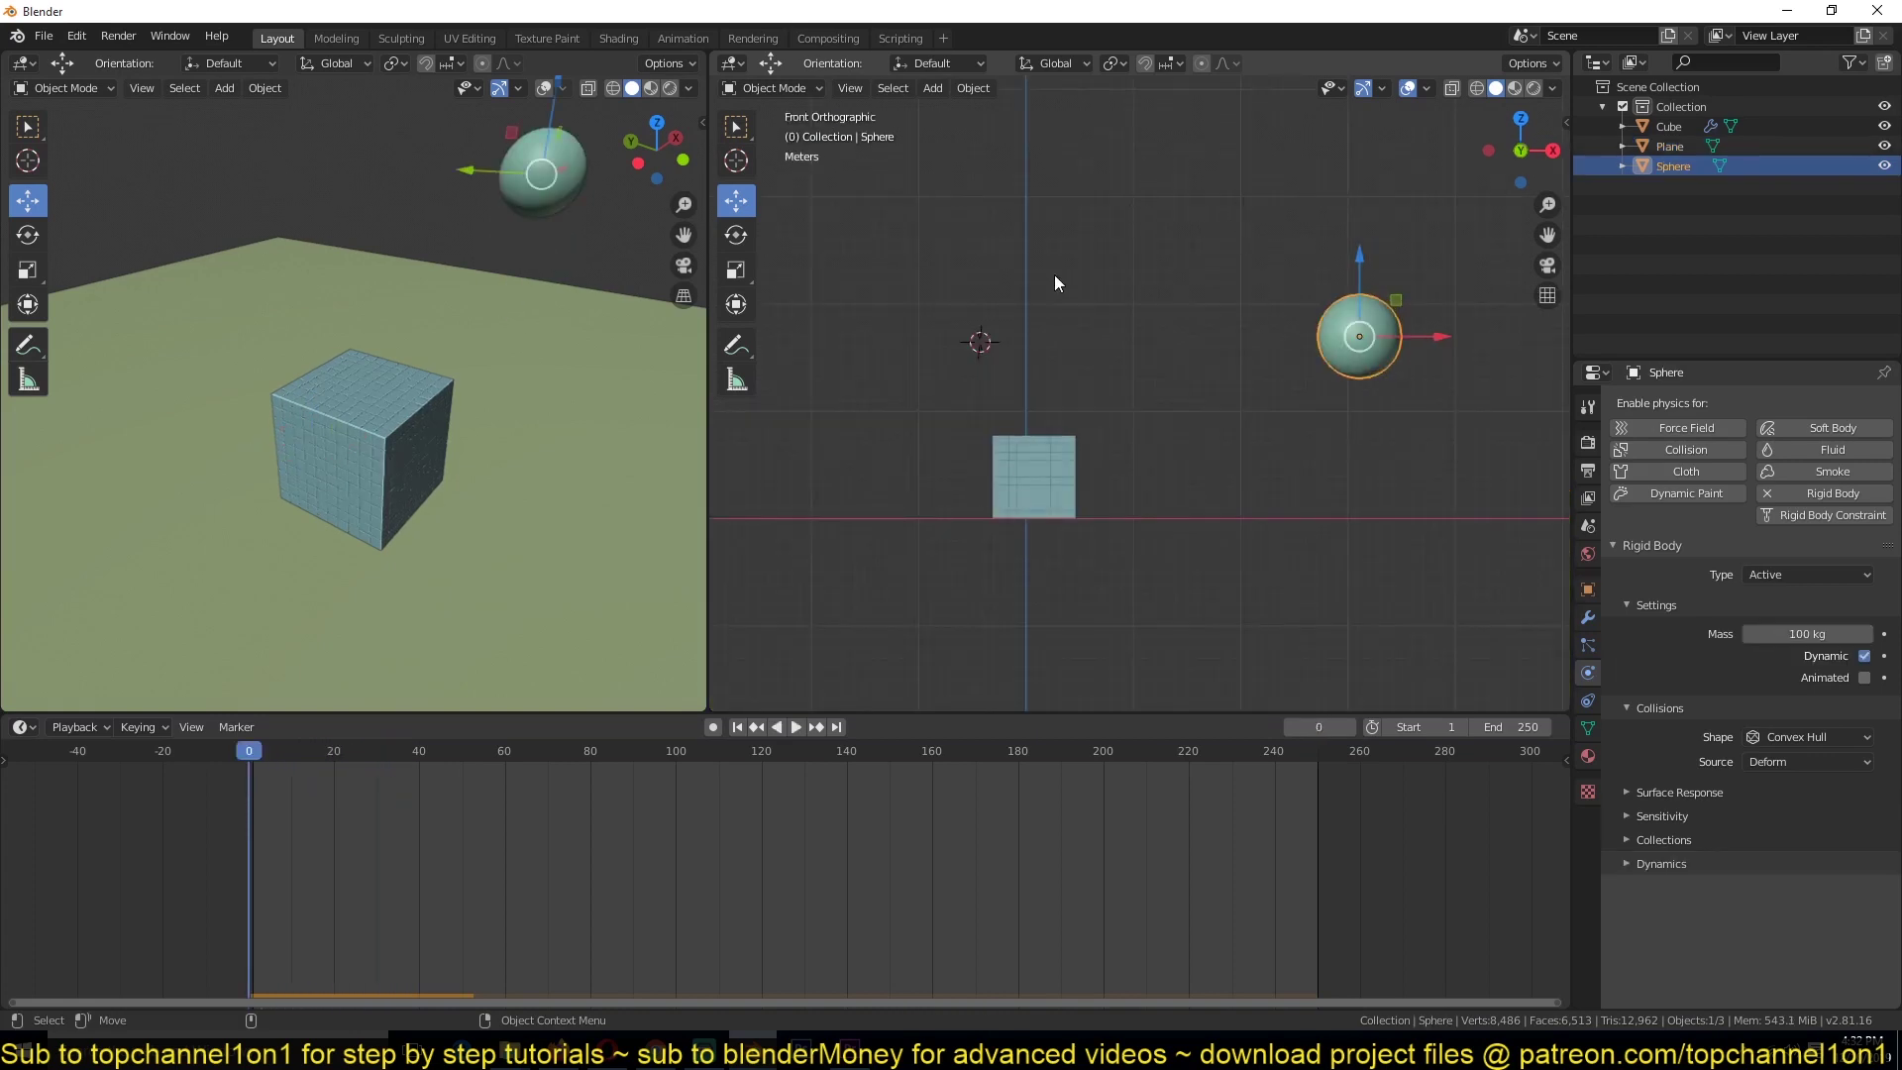
shift+middle_drag(1043, 141, 1051, 215)
key(alt+a)
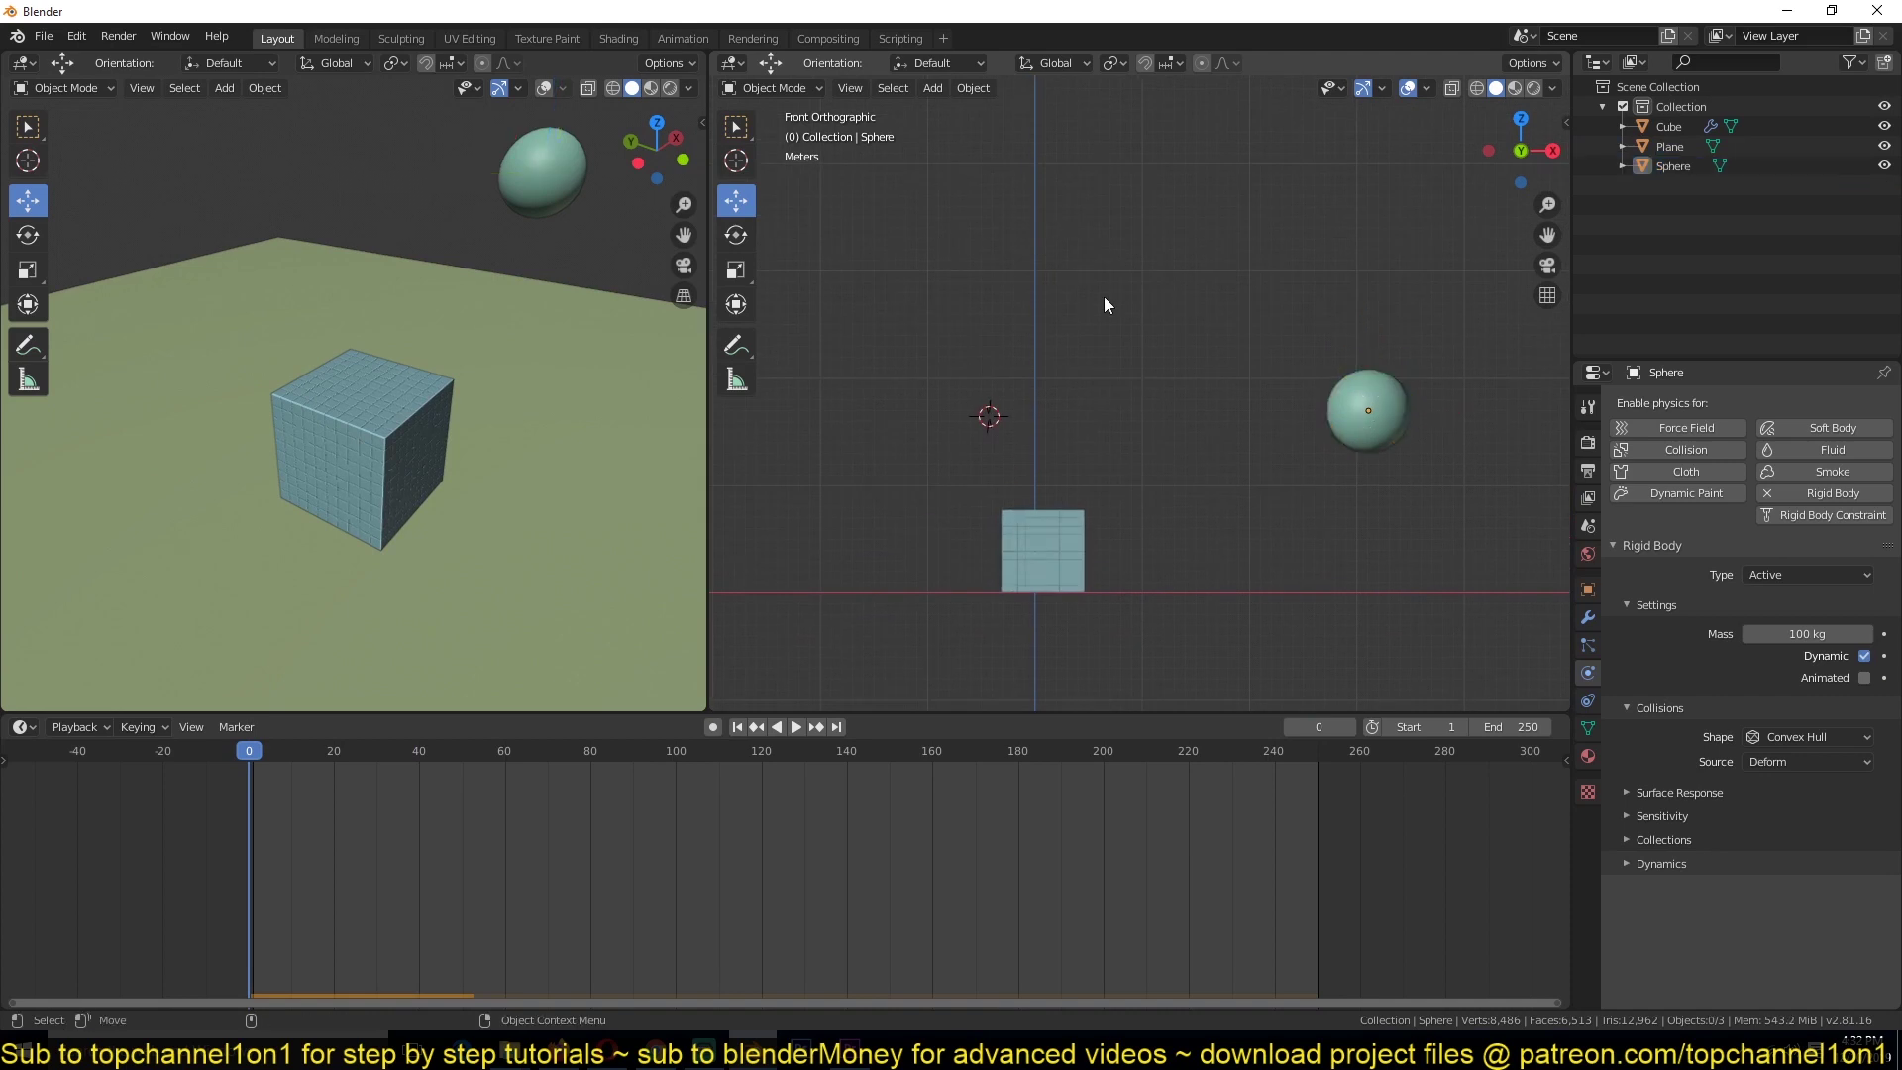
Add a small, scaled-down cube at the 3D cursor high above the block
shift+right_click(1030, 241)
key(shift+a)
mouse_move(1030, 241)
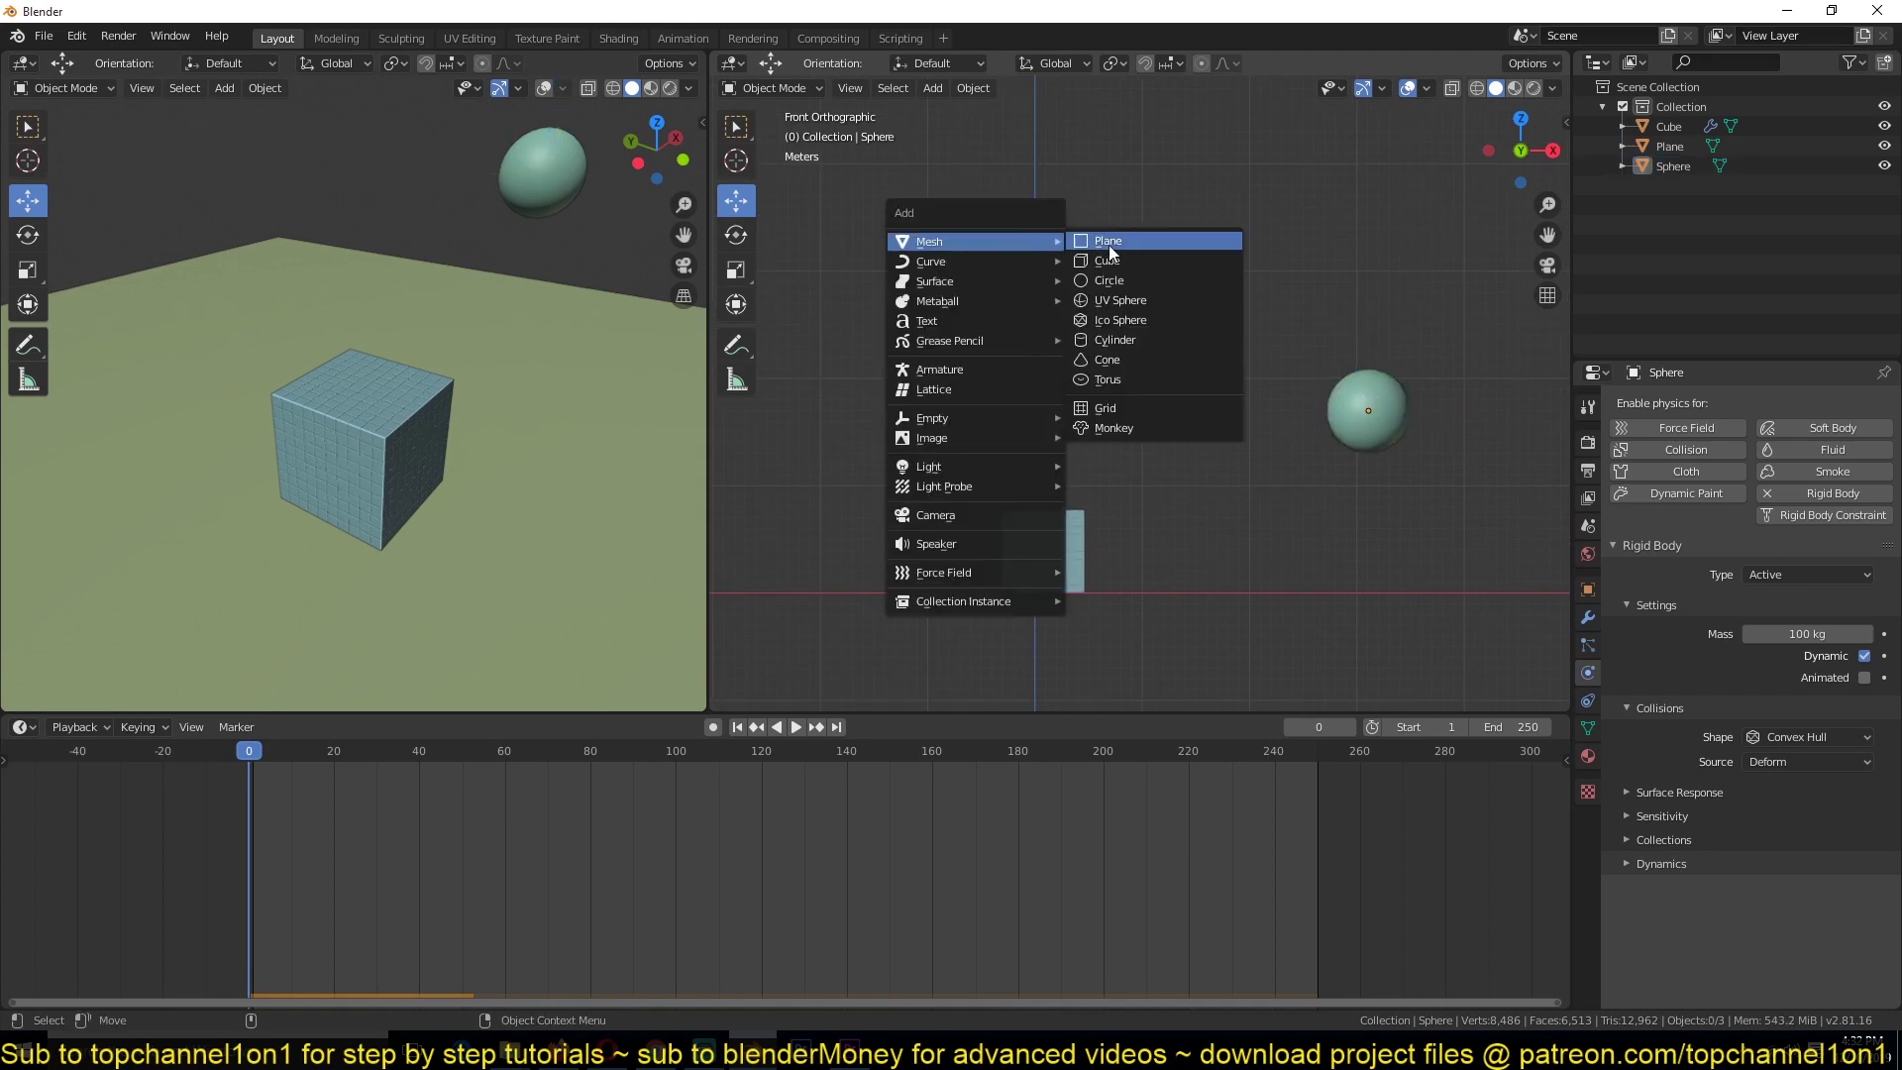
click(1106, 264)
key(s)
click(1089, 332)
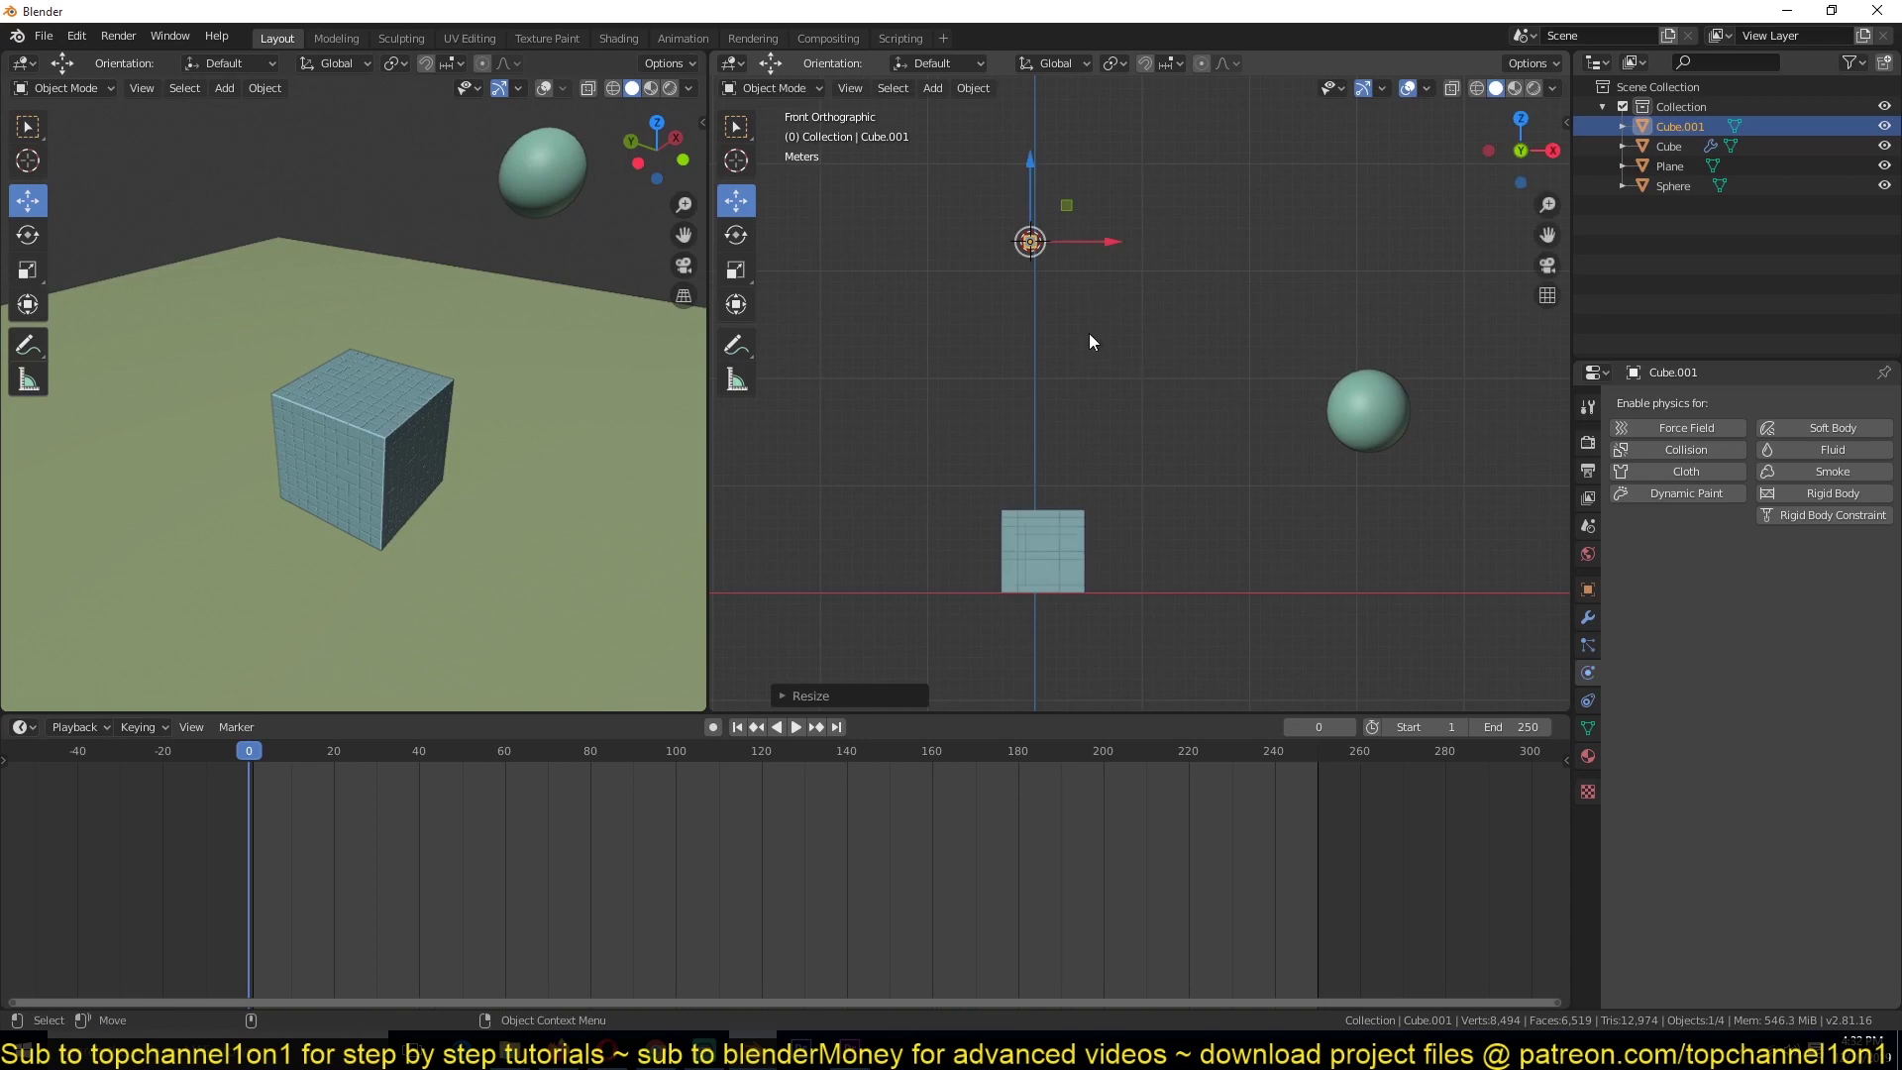
Make the small cube, Cube.001, a Passive rigid body
click(1798, 494)
click(1818, 574)
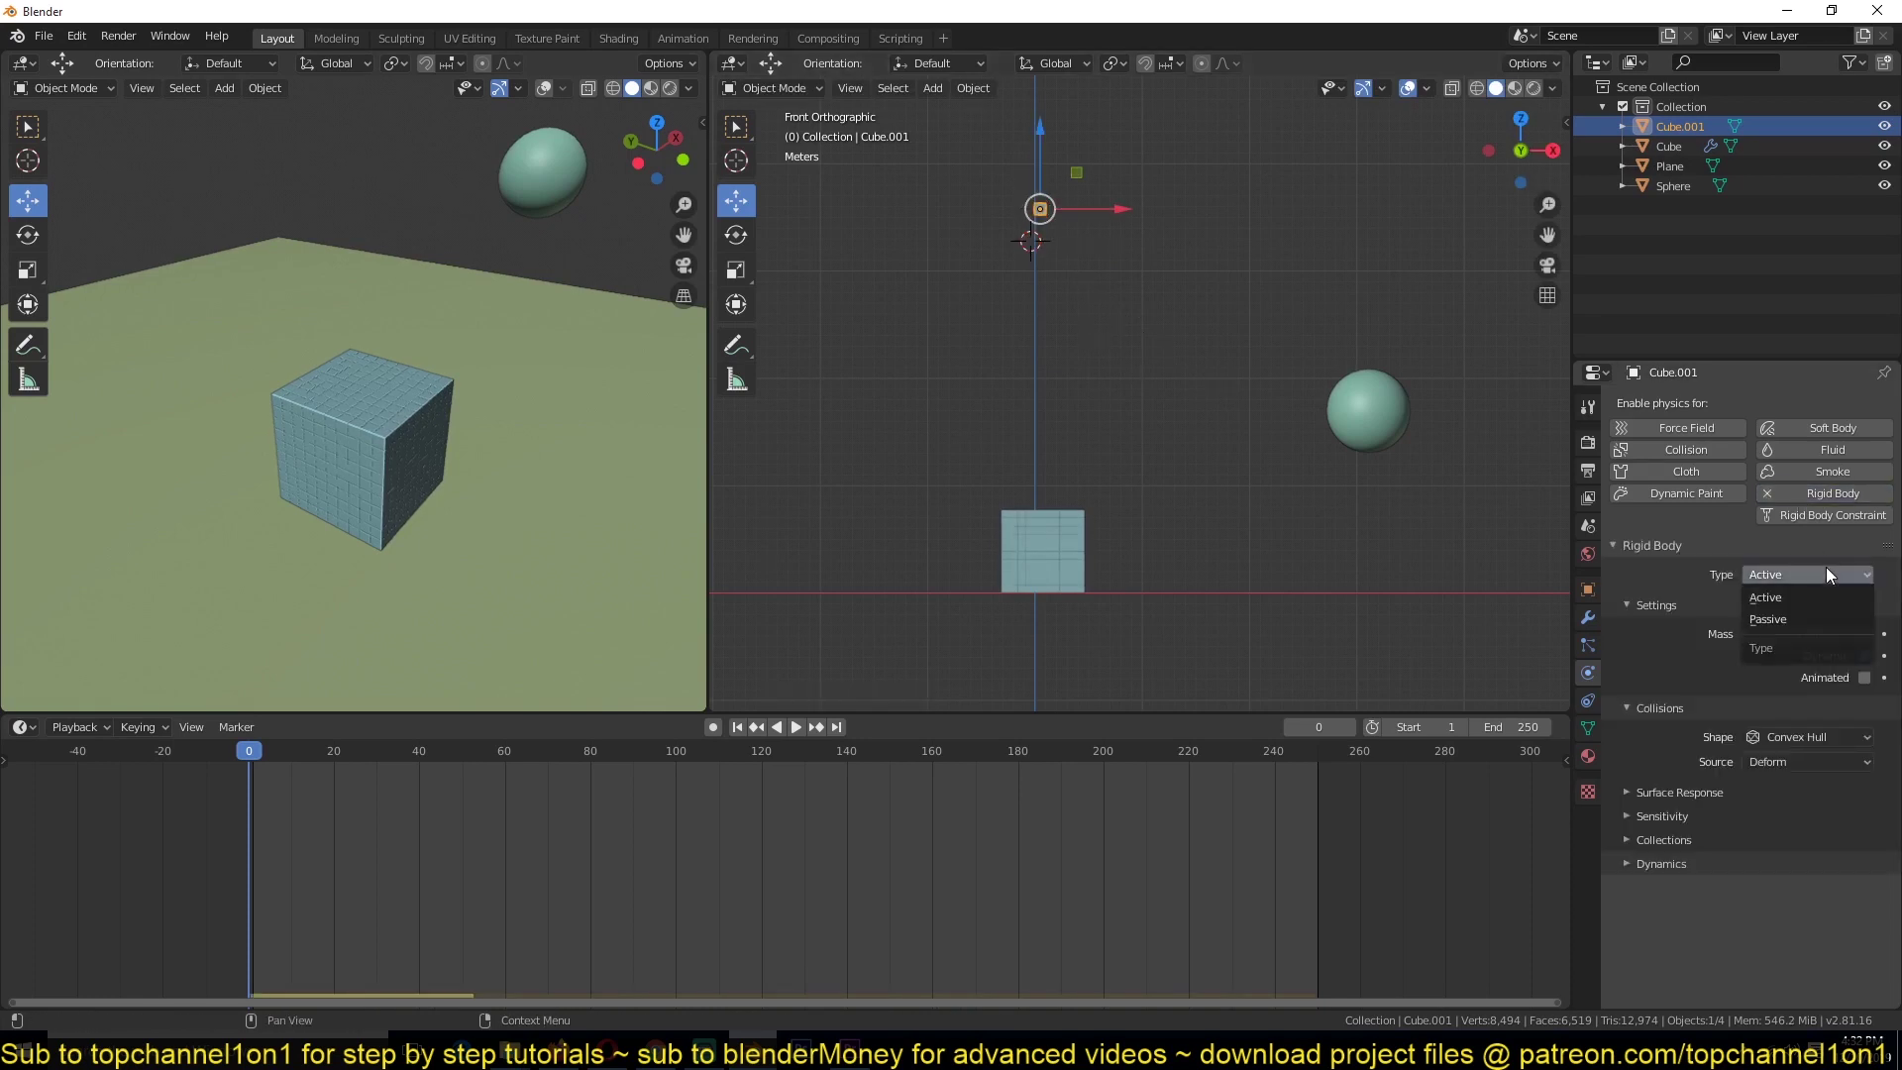
click(1798, 614)
shift+middle_drag(1025, 392, 1037, 435)
click(1086, 311)
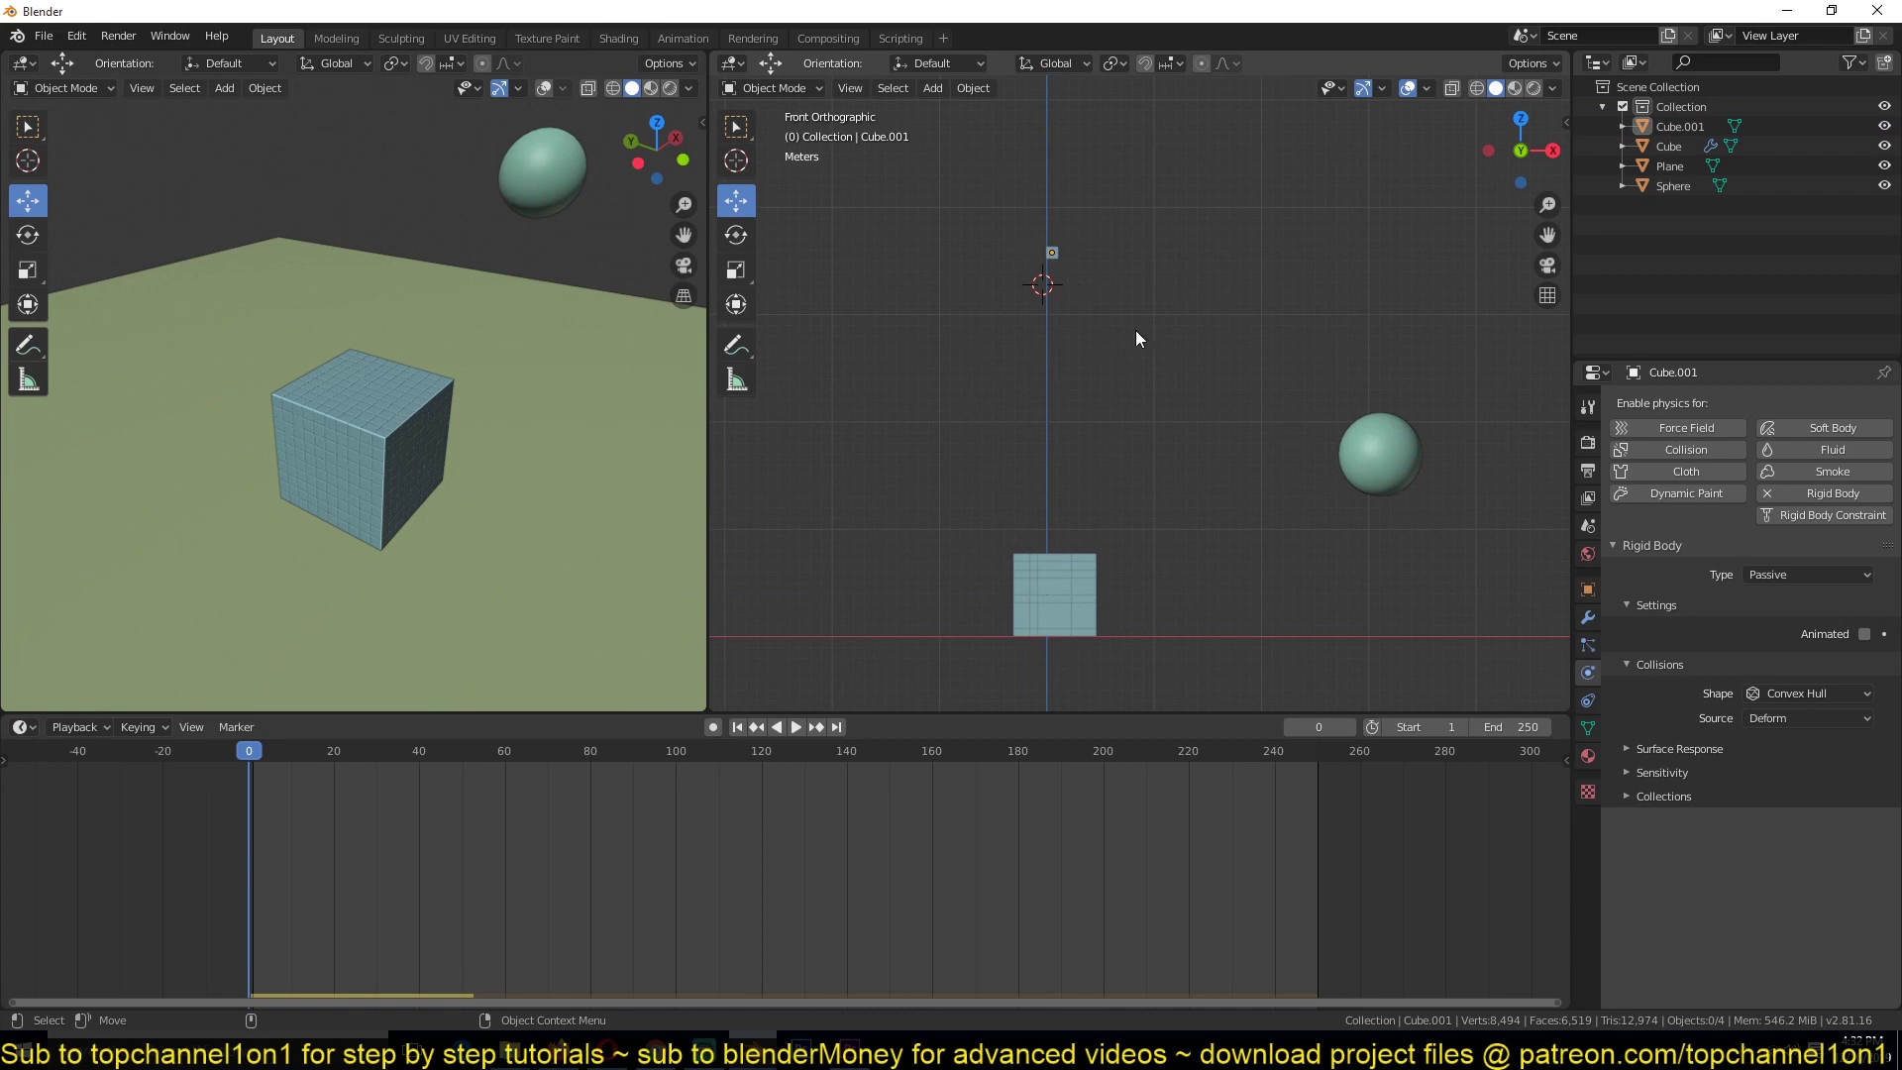
key(shift+a)
Add a plain-axes empty and move it up and to the right
mouse_move(963, 481)
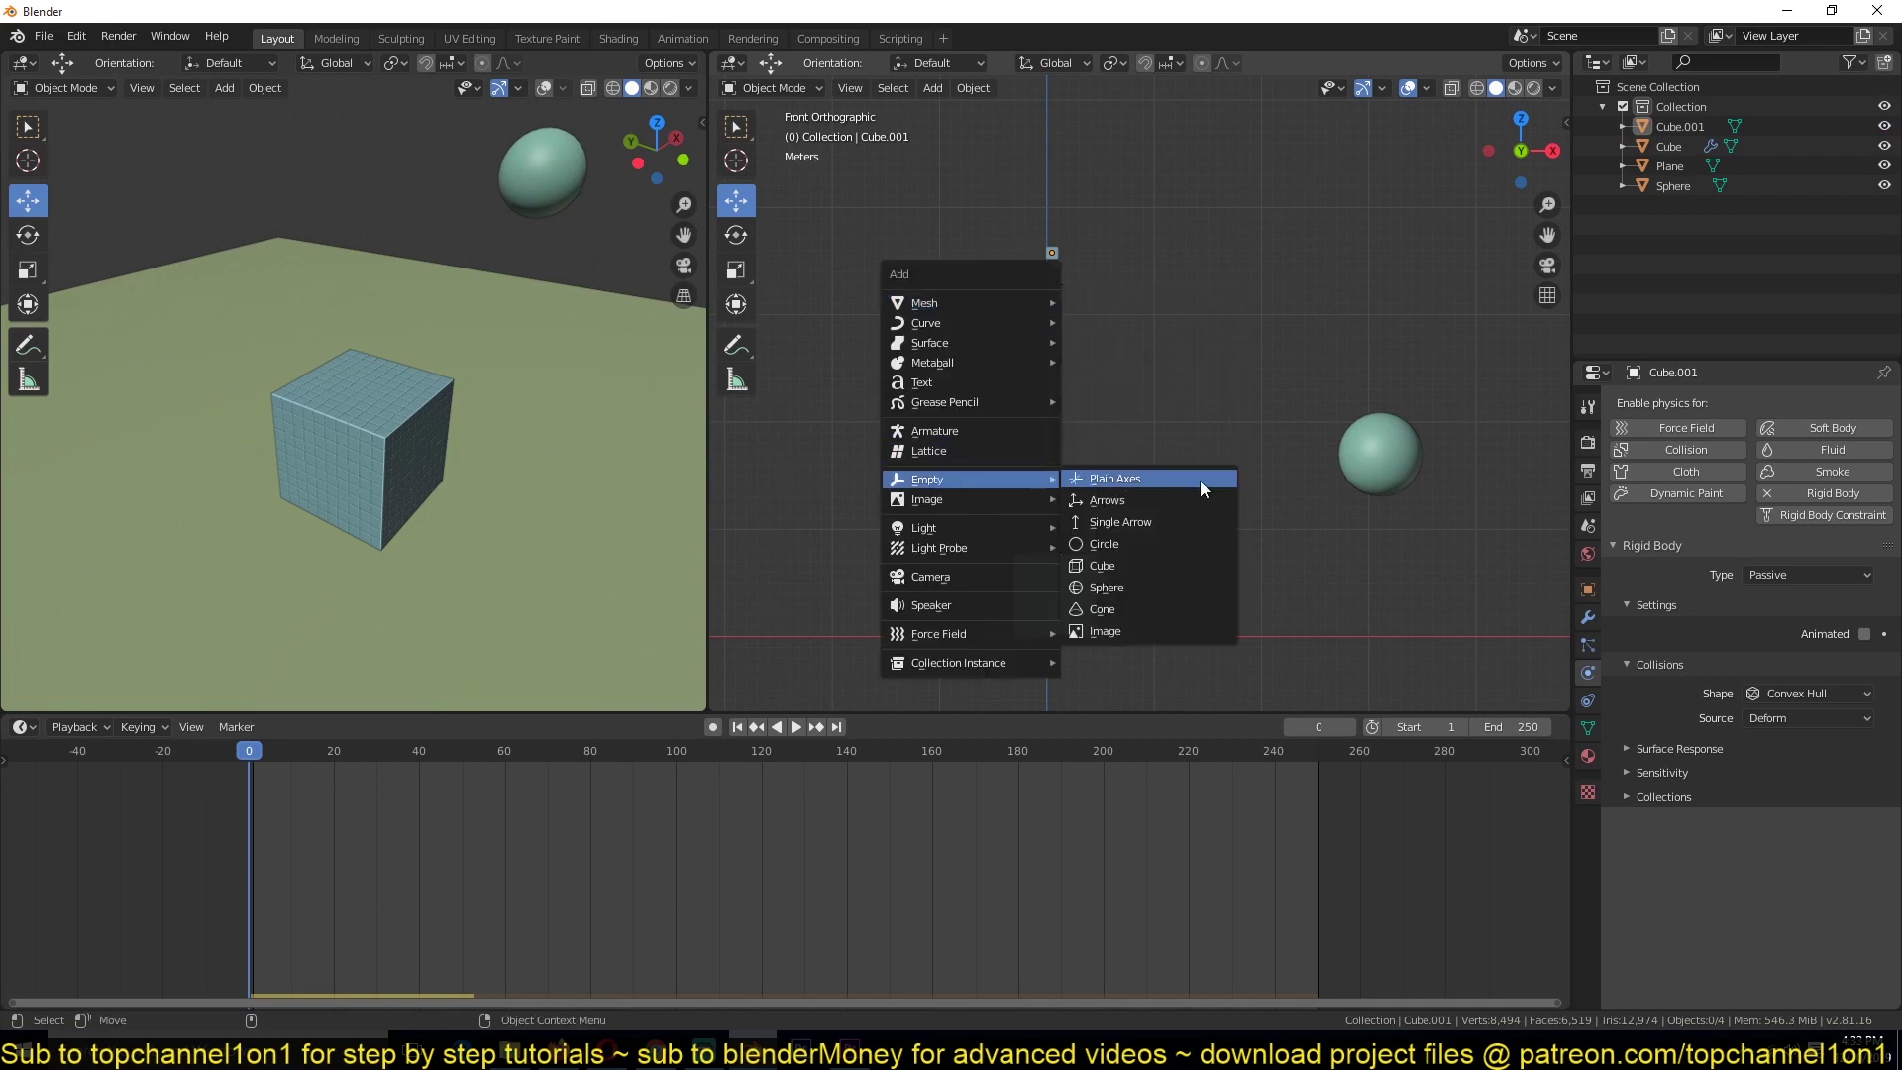
click(1199, 480)
key(g)
click(1058, 365)
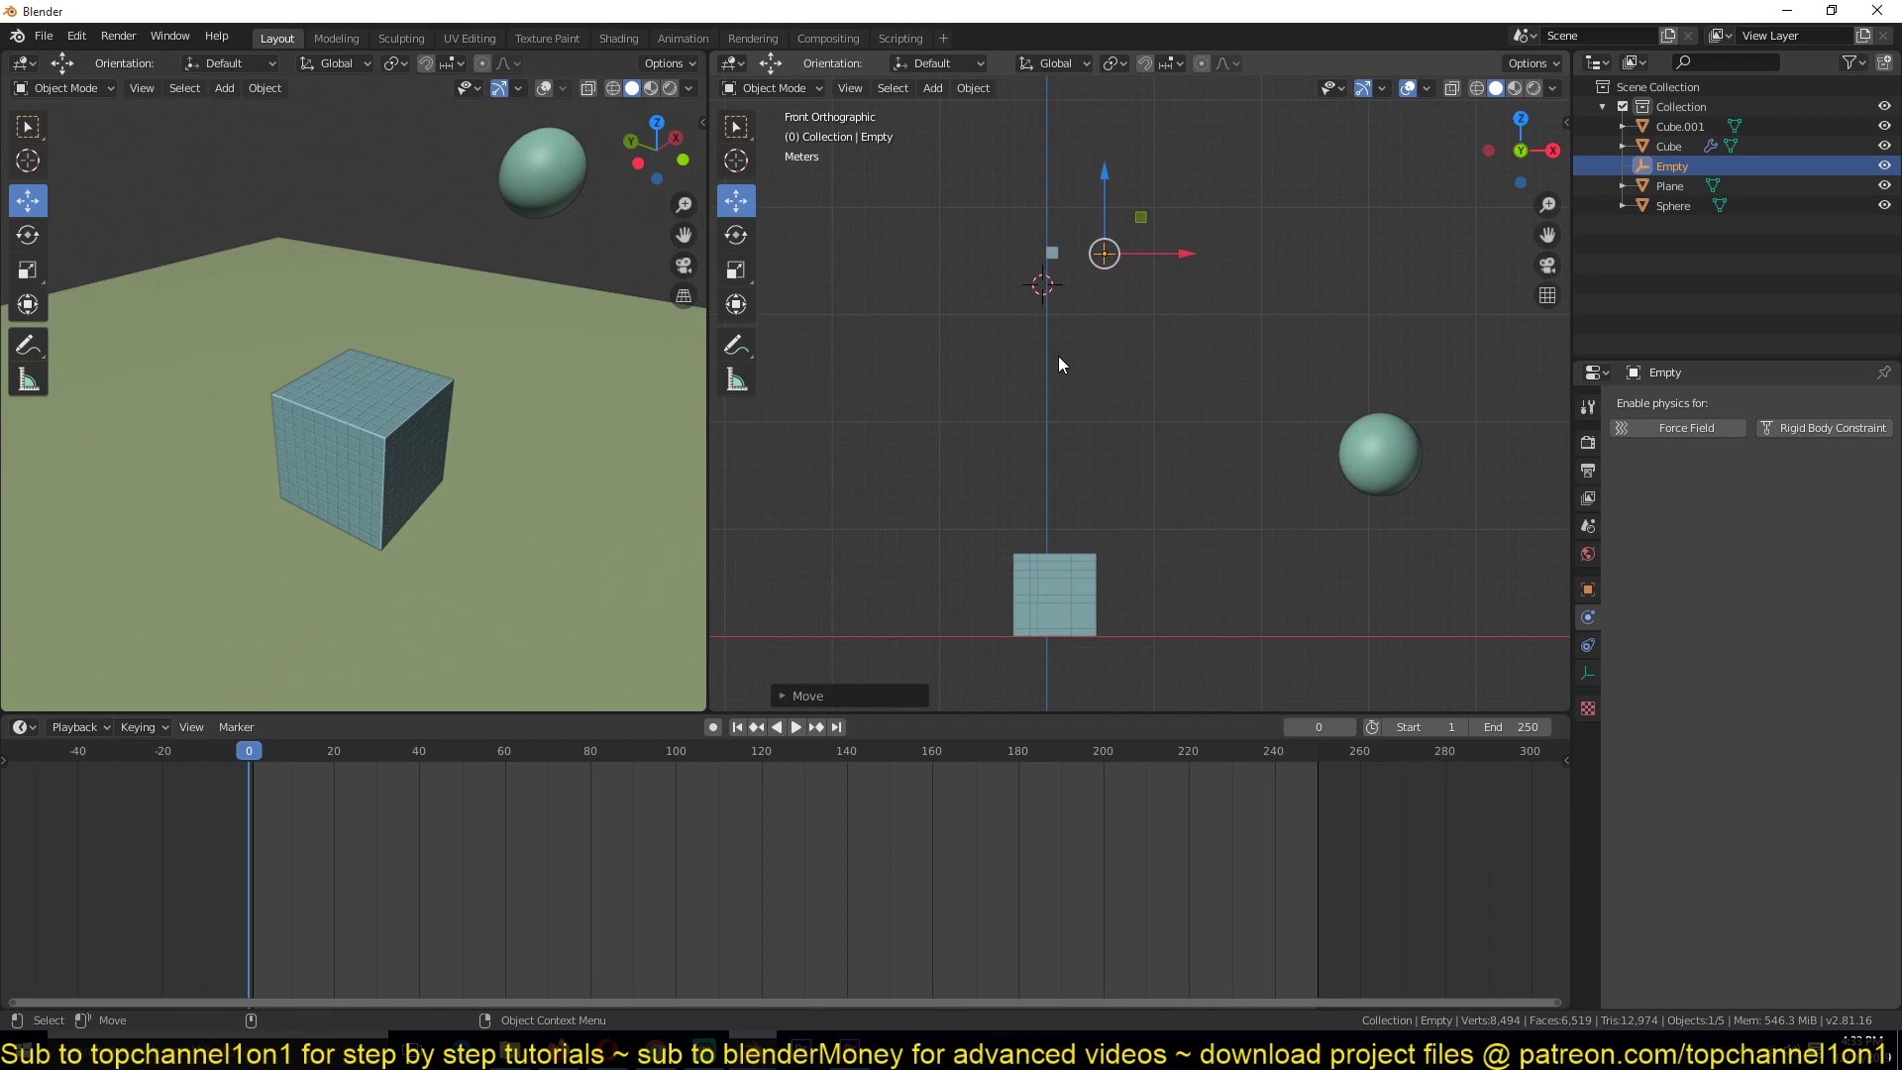
Give the empty a Point rigid body constraint with Sphere first and Cube.001 second
click(1347, 446)
click(1104, 254)
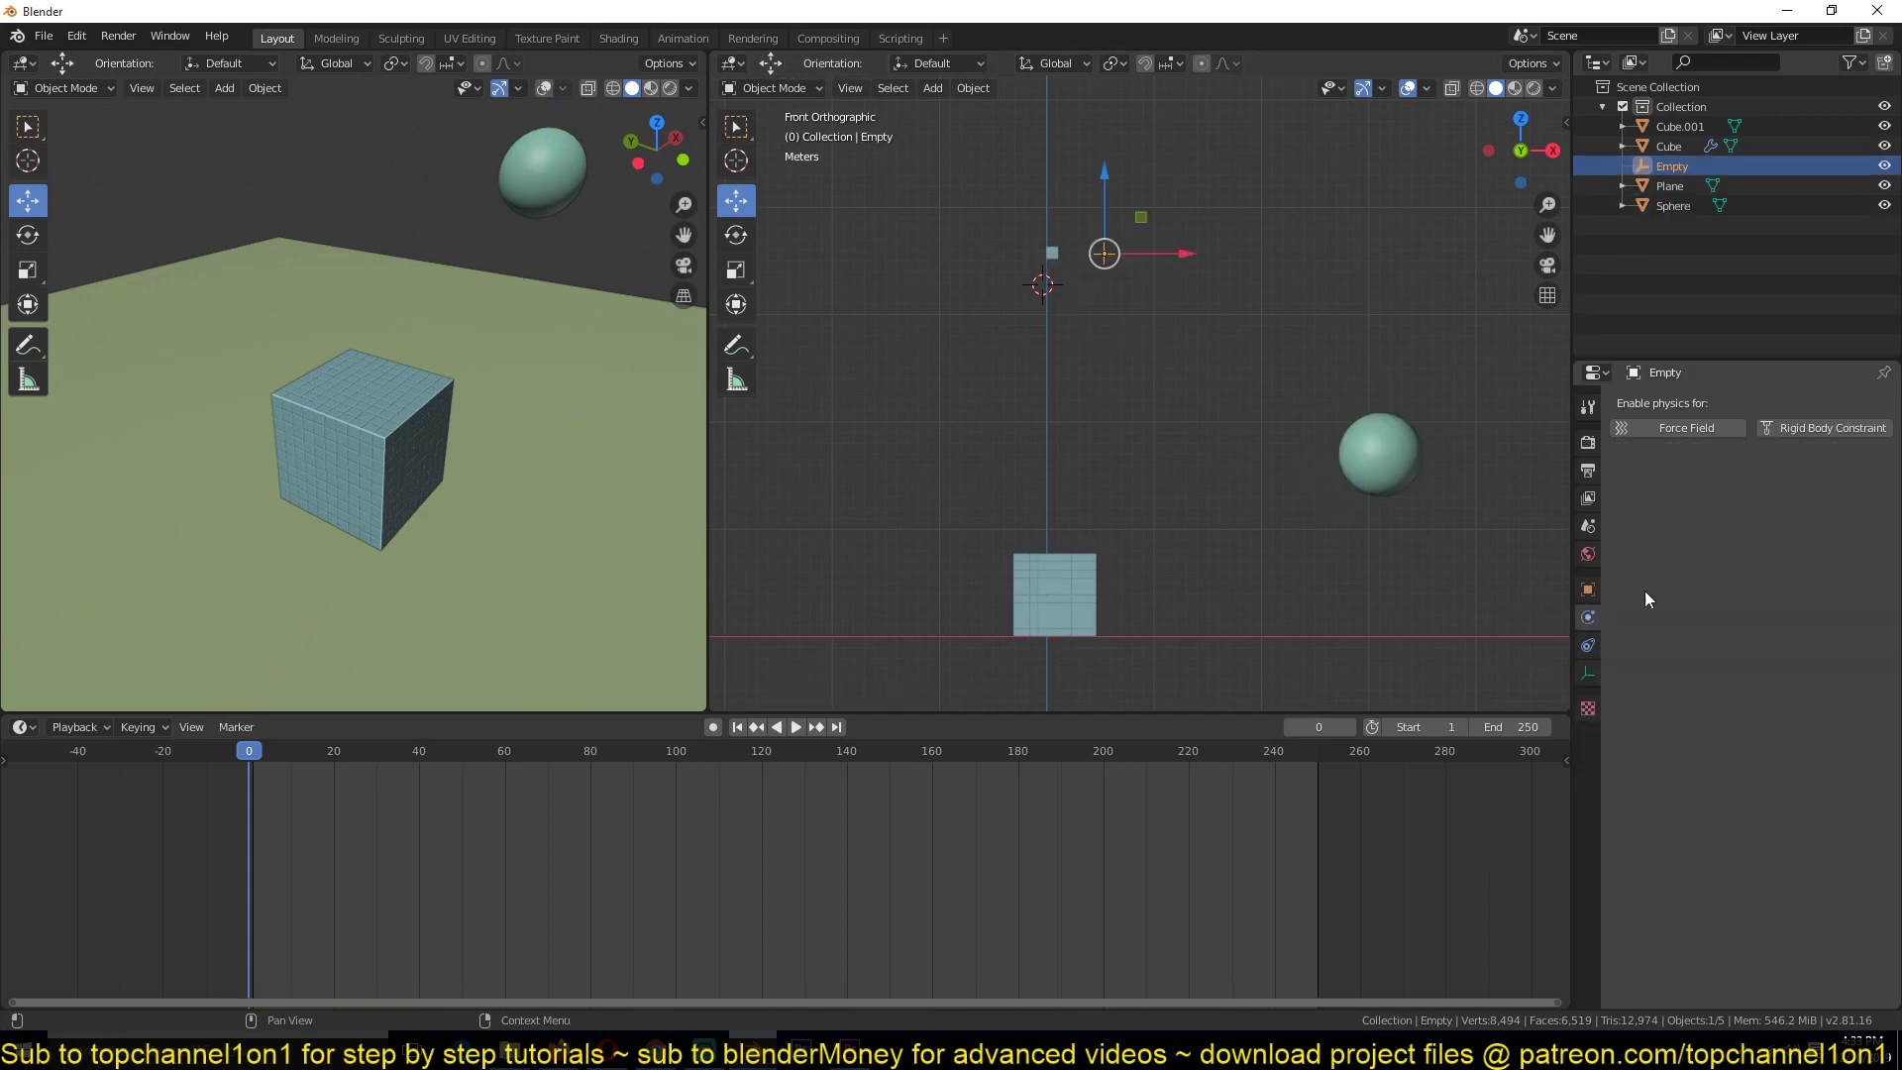
click(1826, 426)
click(1827, 487)
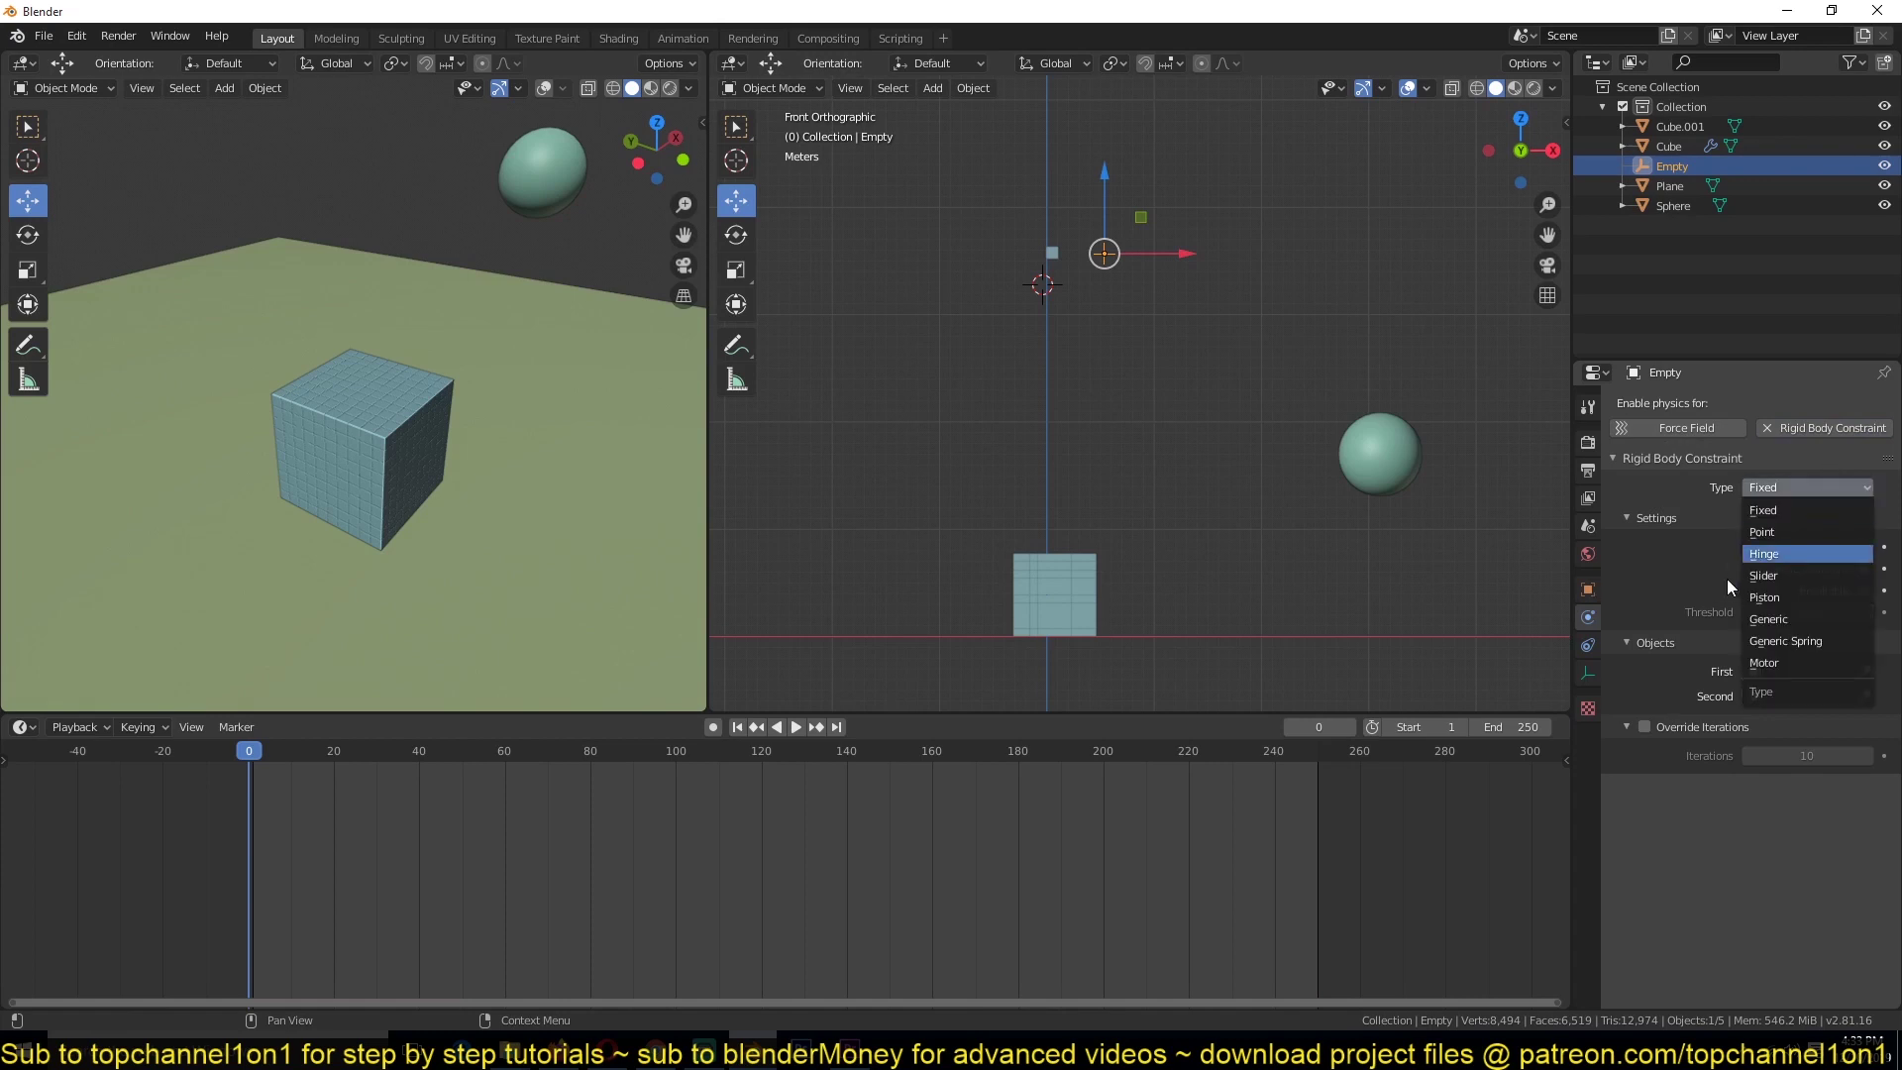
click(1762, 535)
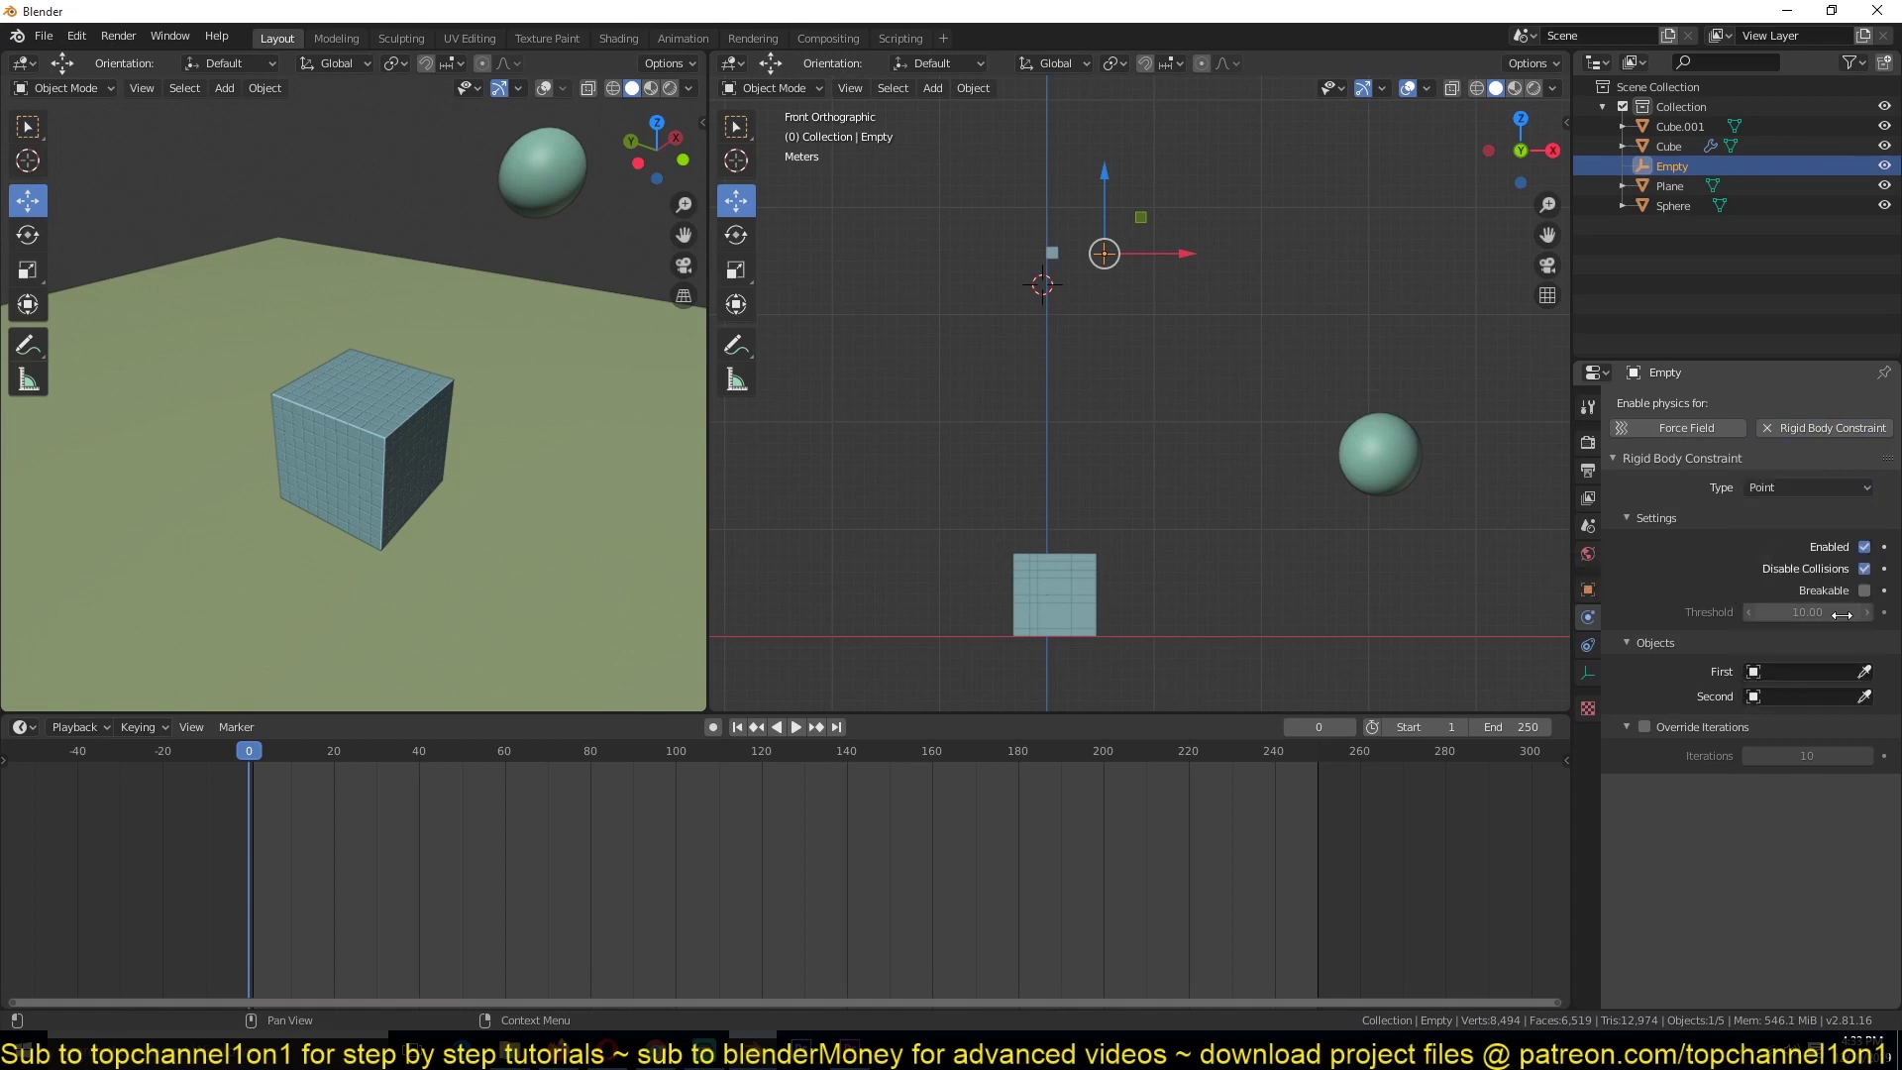
click(1865, 672)
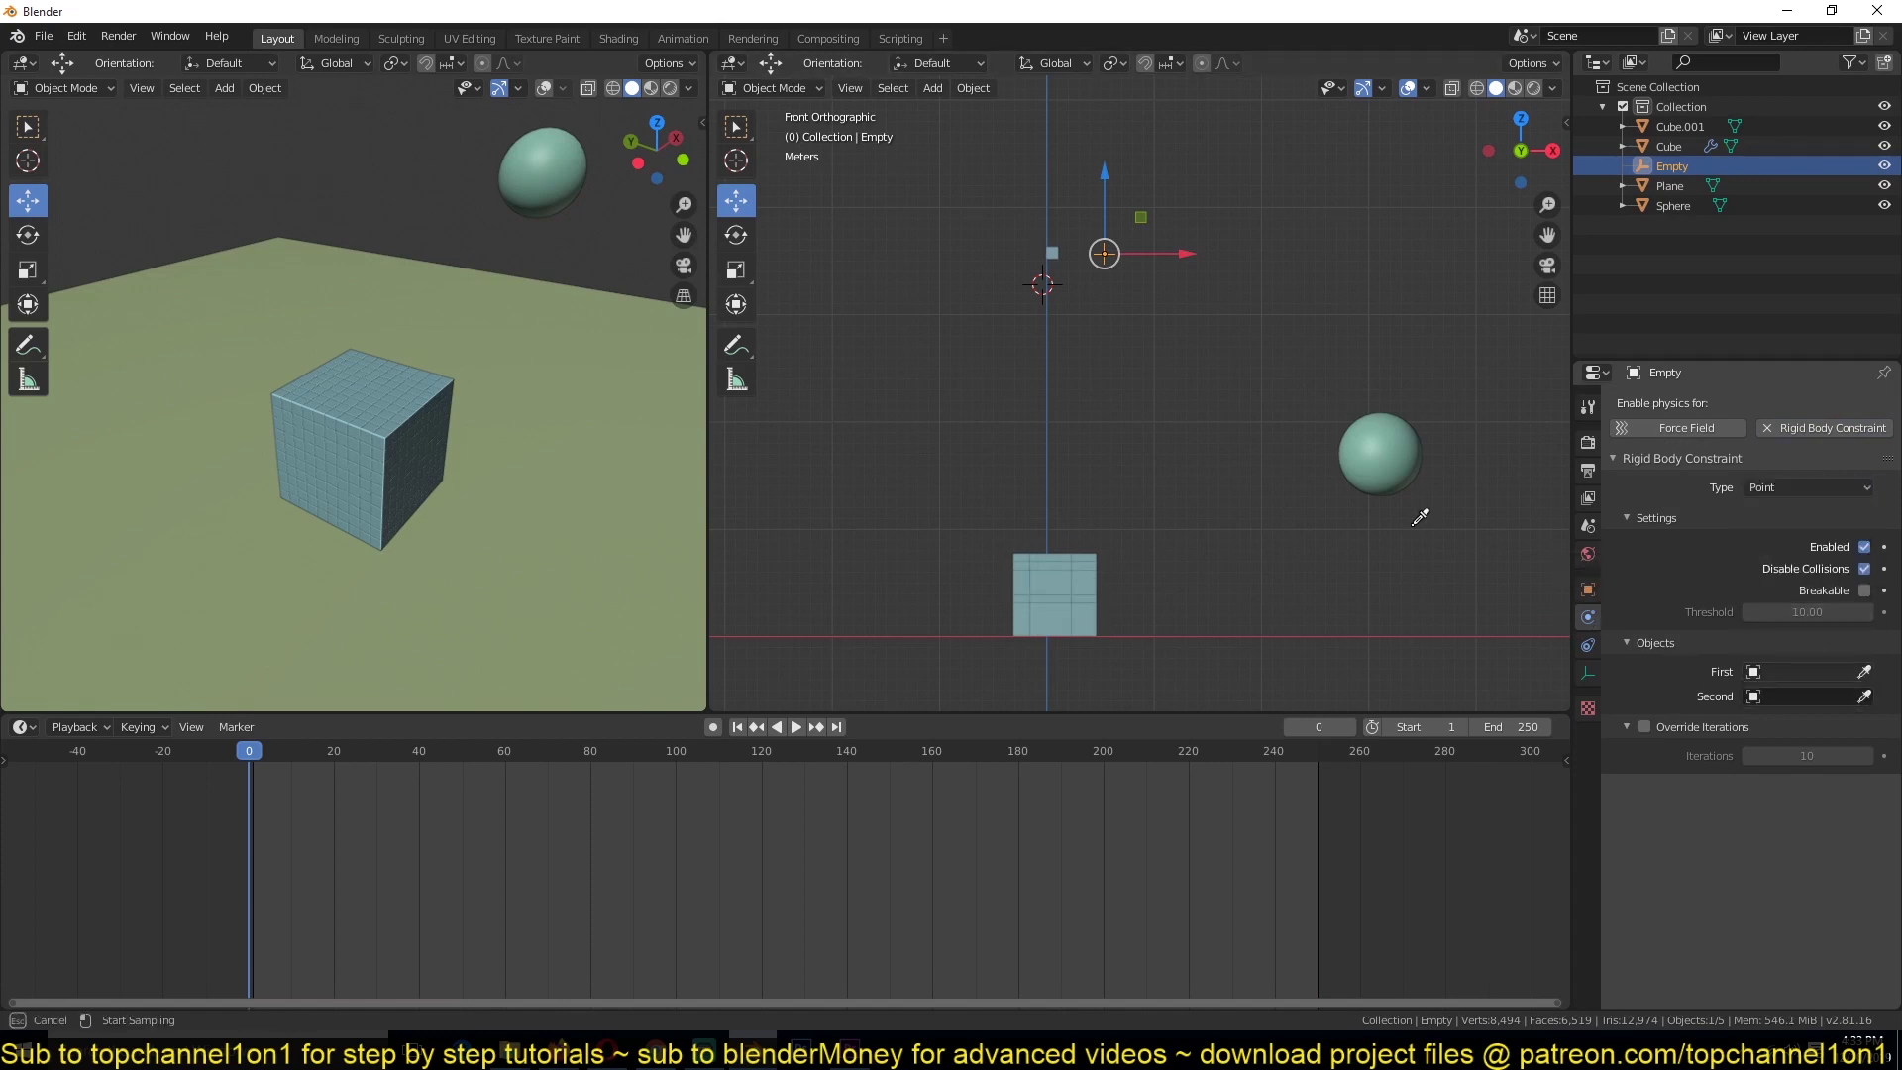
click(1392, 464)
click(1052, 253)
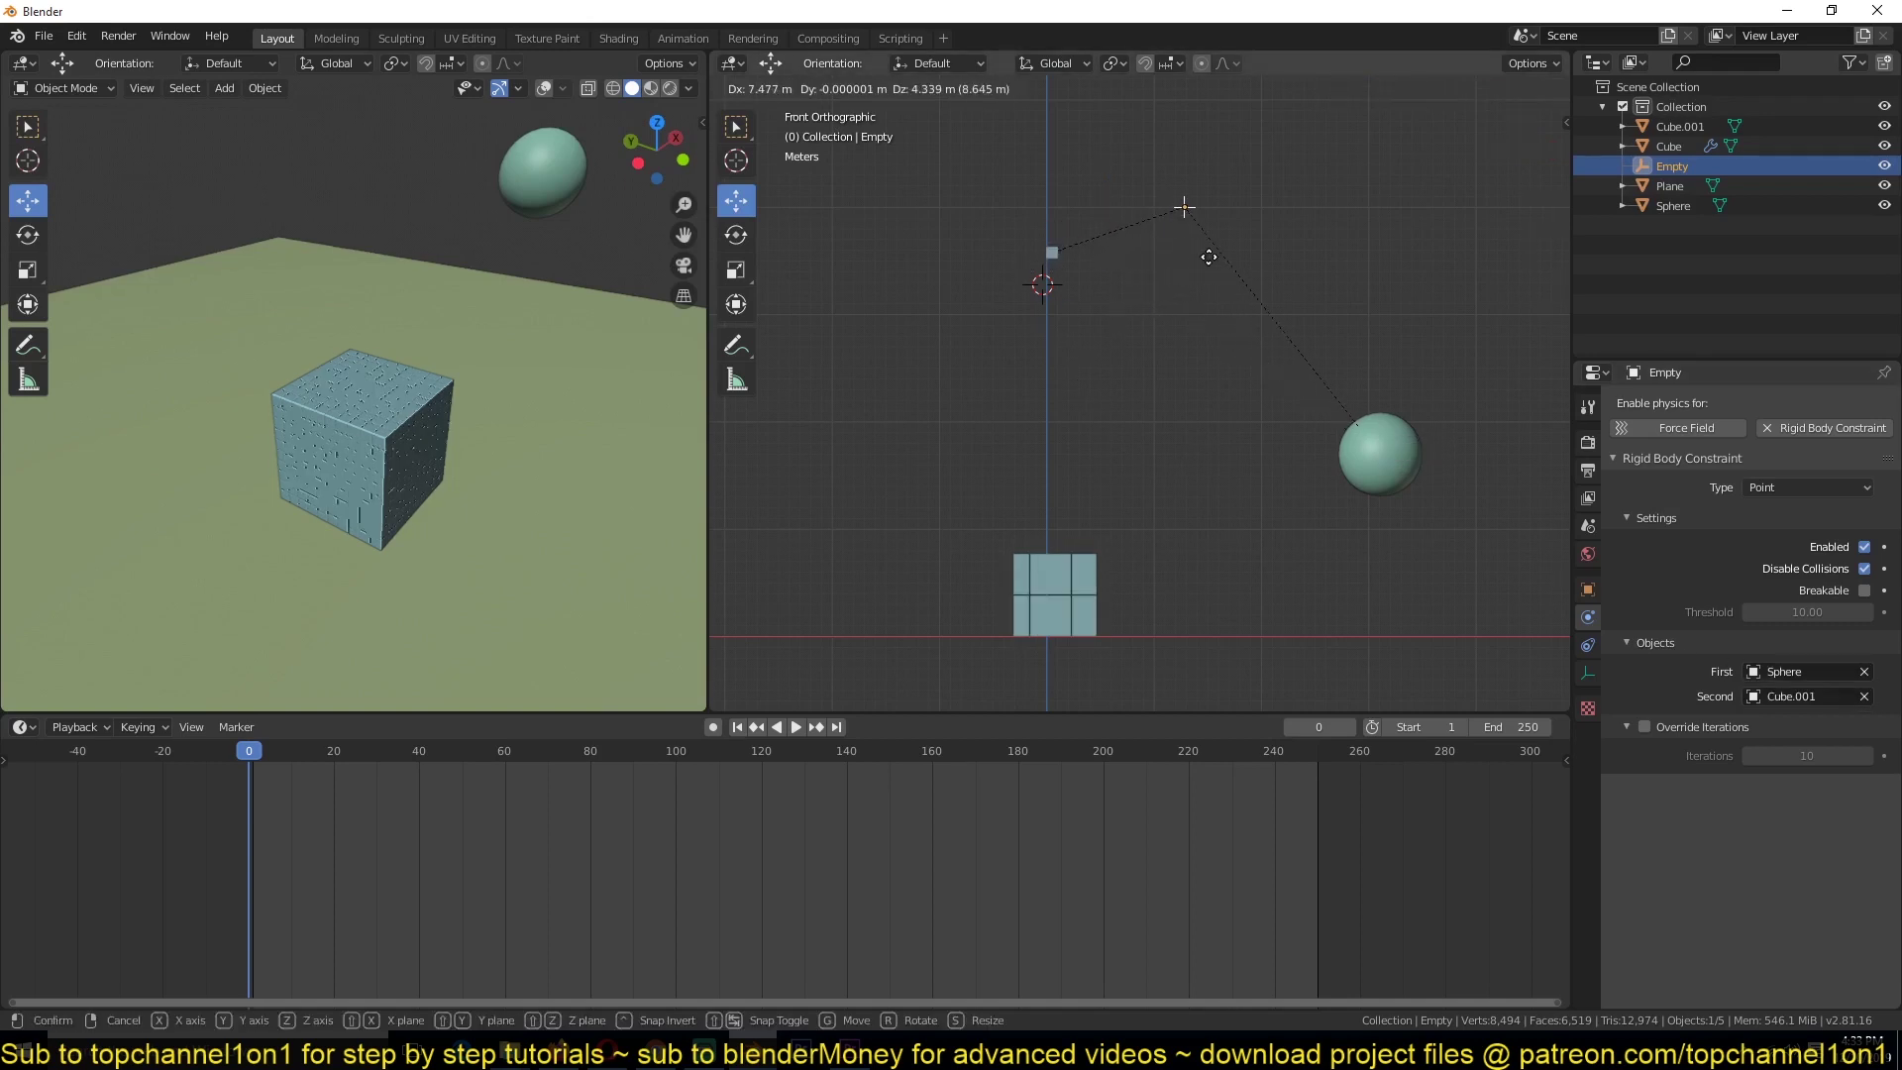
Test the swing, then move the sphere higher and to the left and replay
key(space)
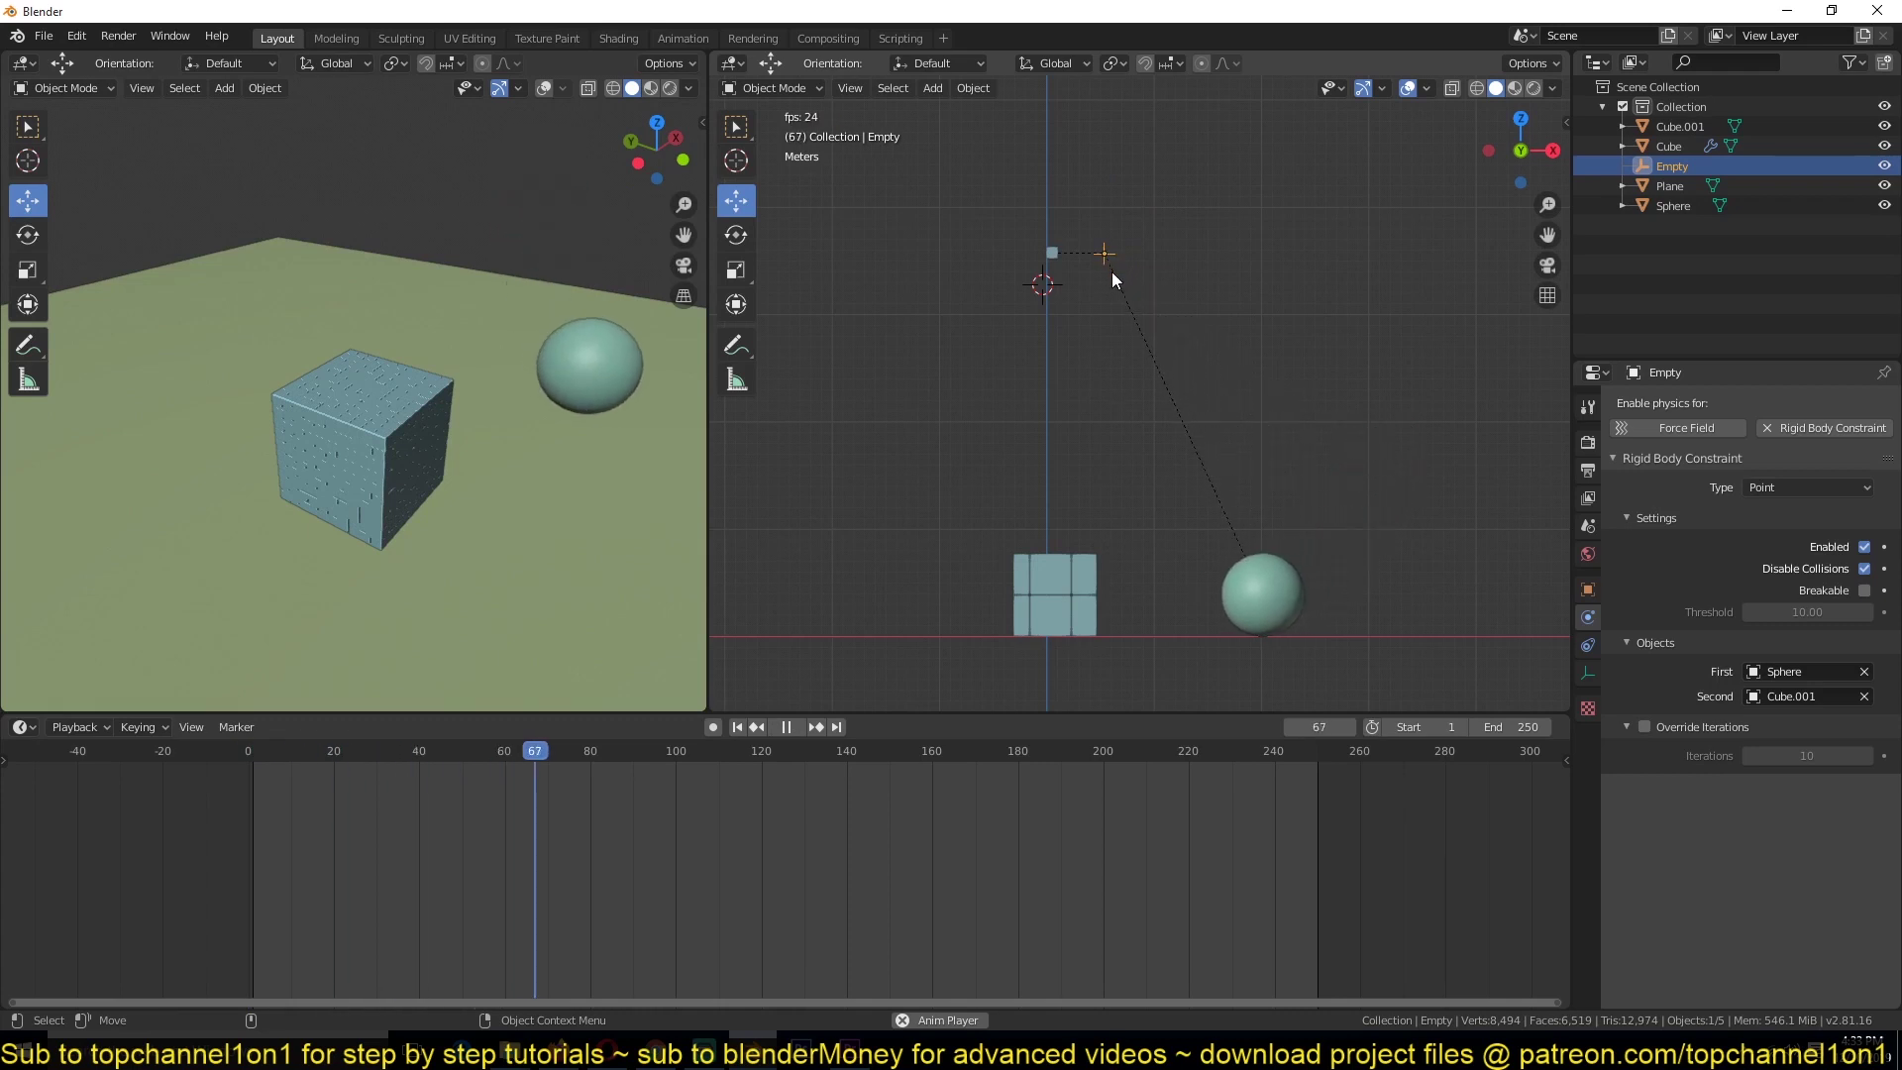
key(Escape)
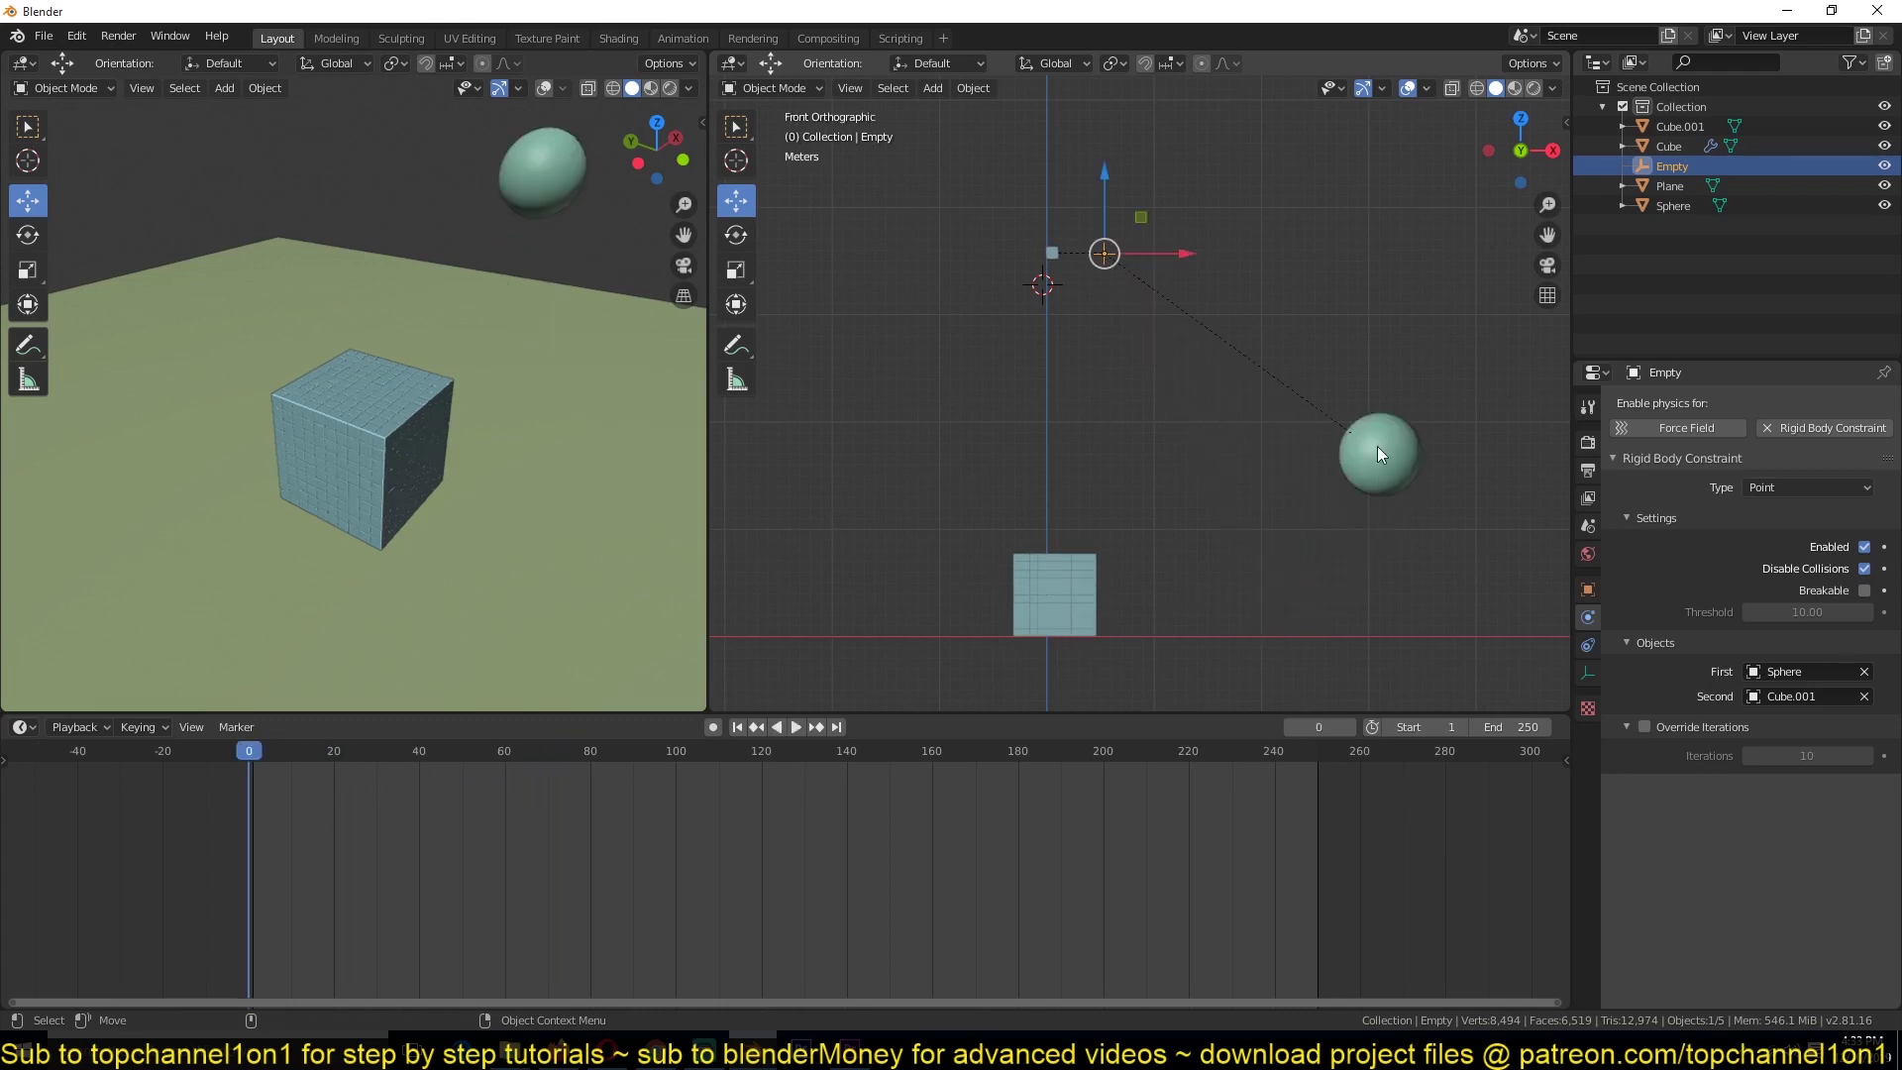
click(1377, 446)
drag(1393, 479, 1336, 456)
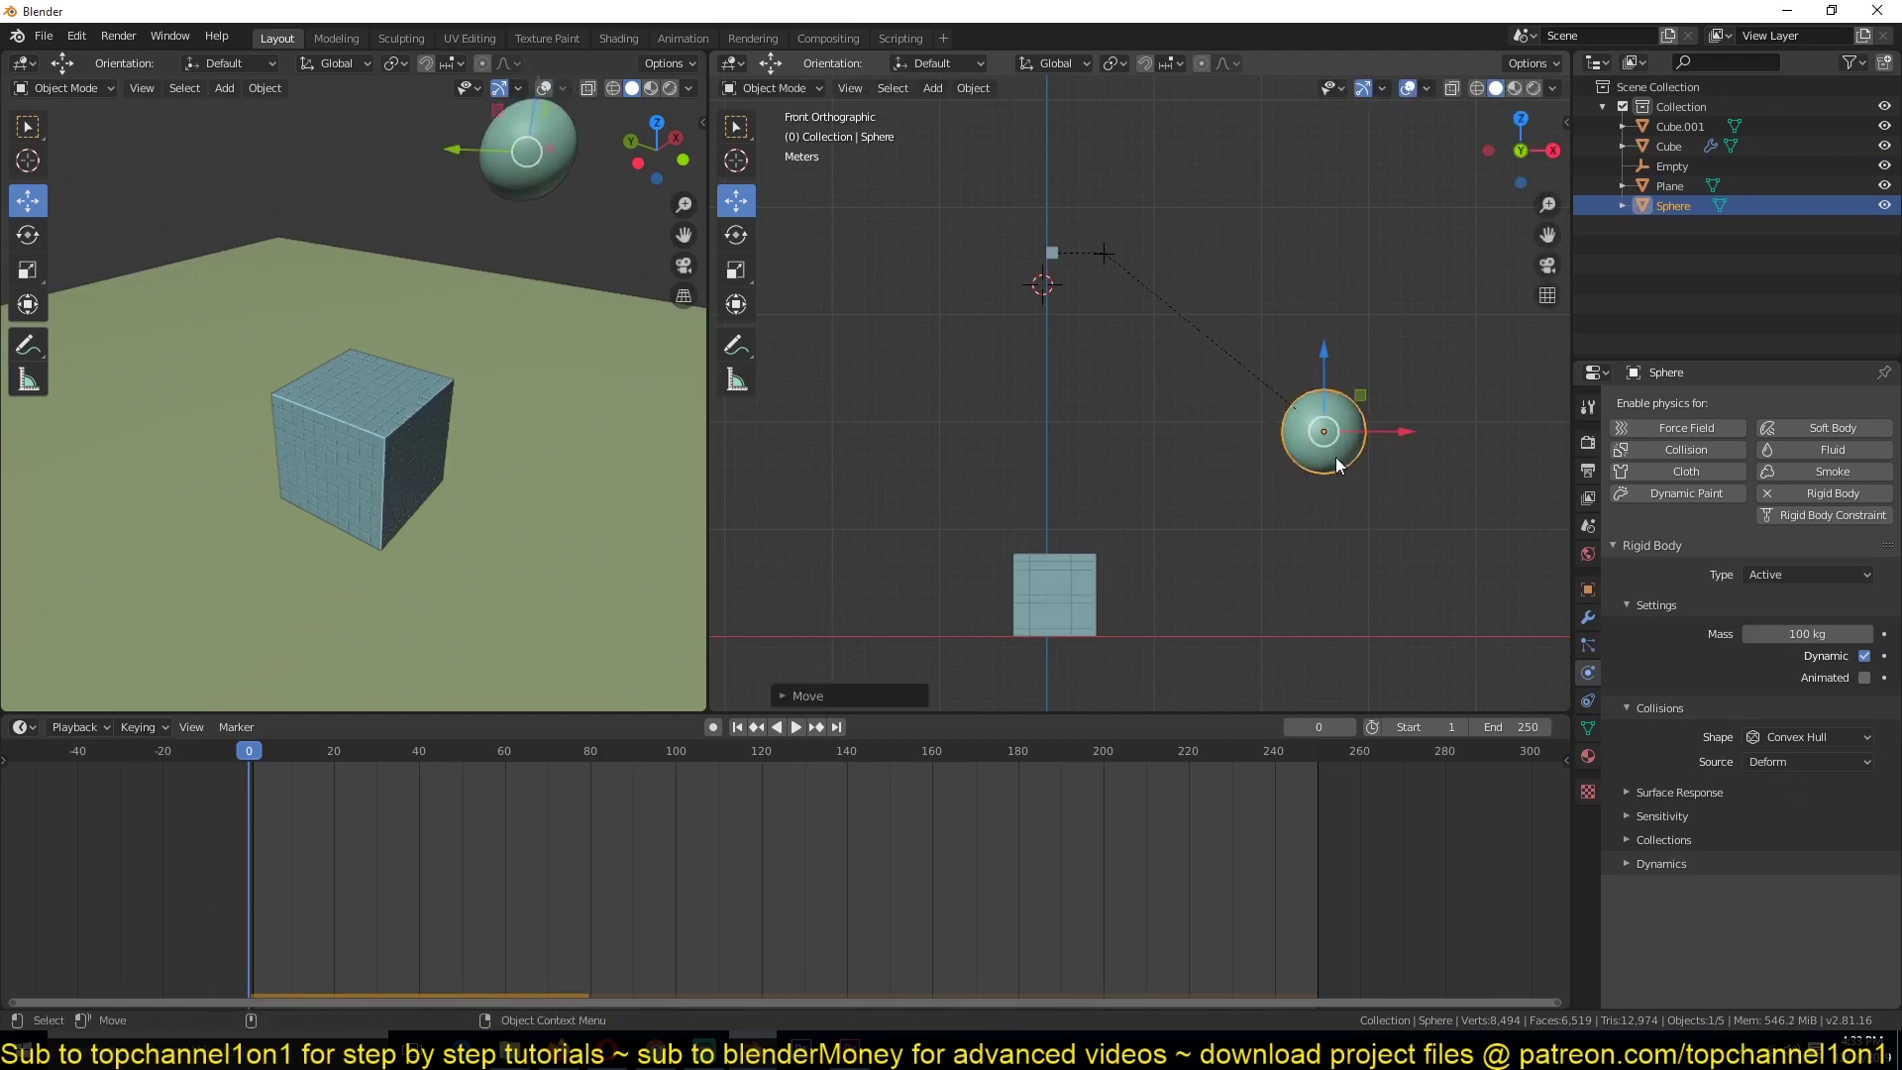
key(space)
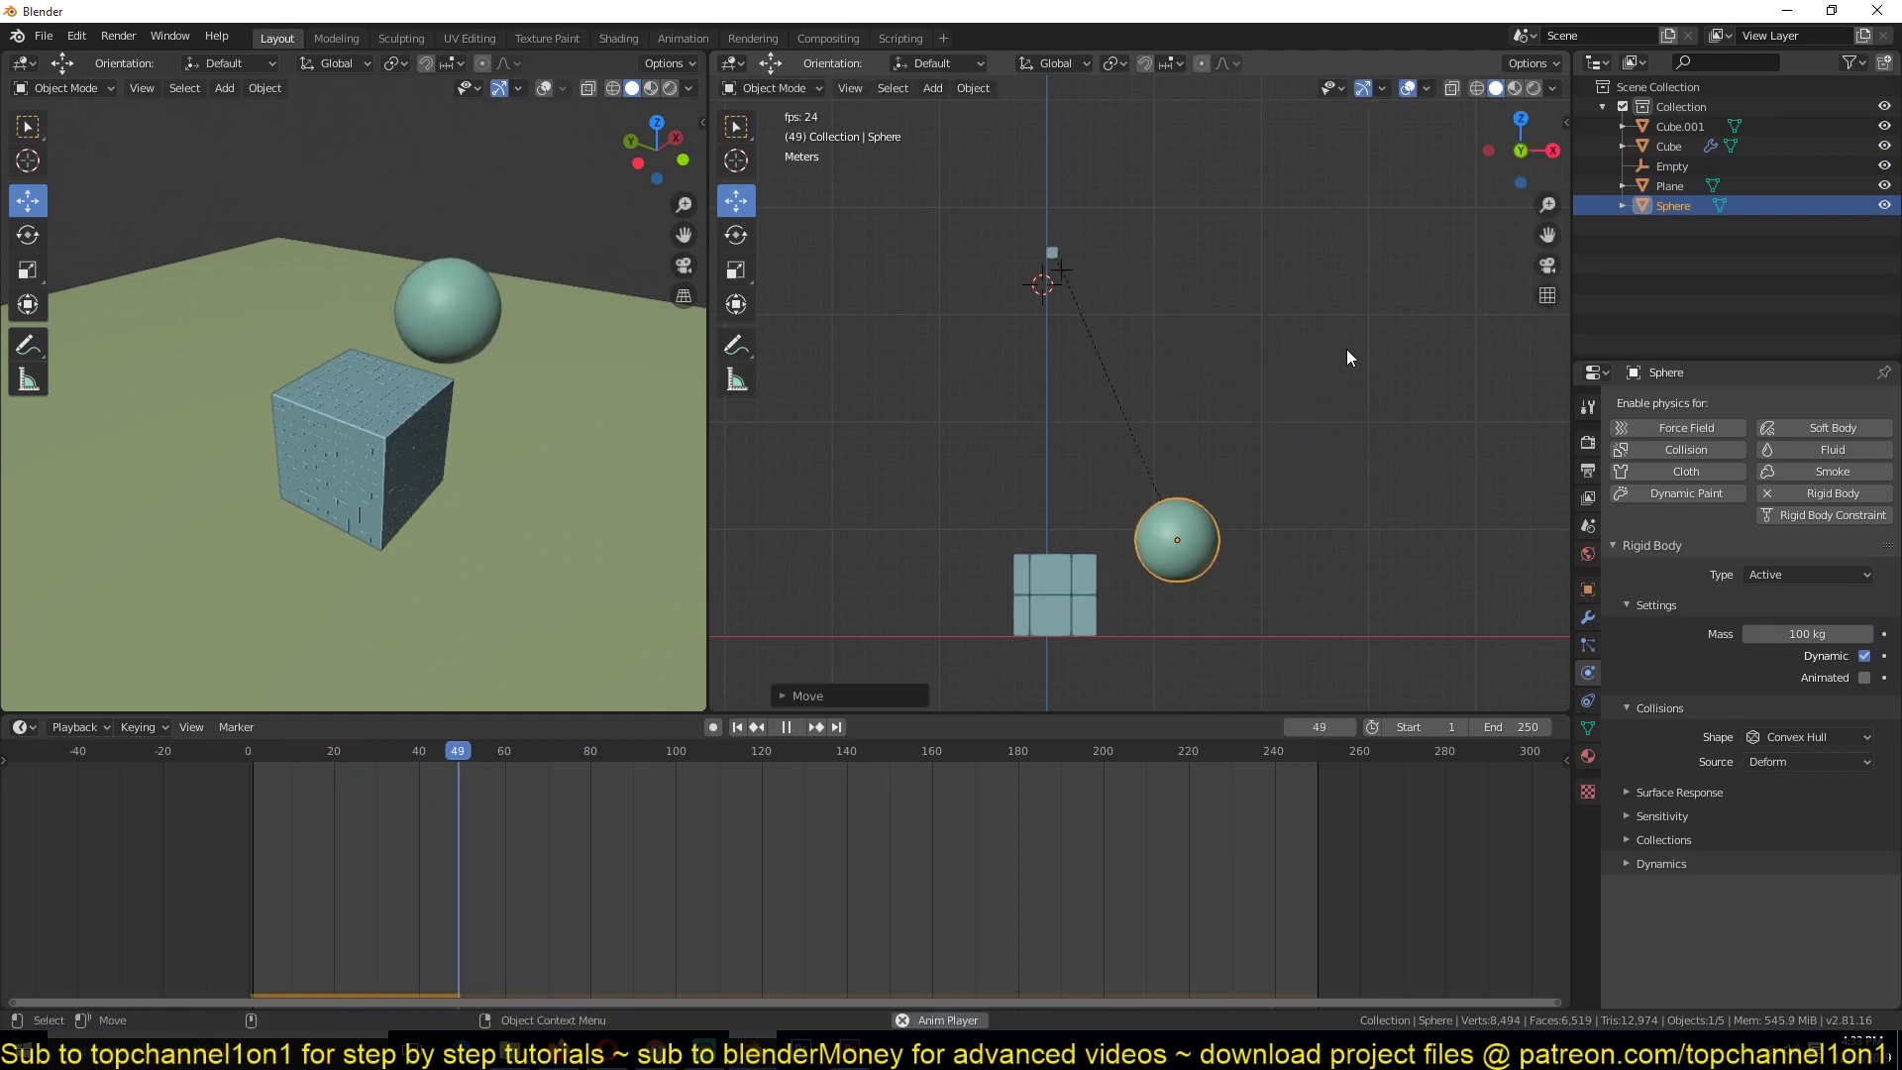
Make the big cube block an Active rigid body and test the impact
click(1109, 521)
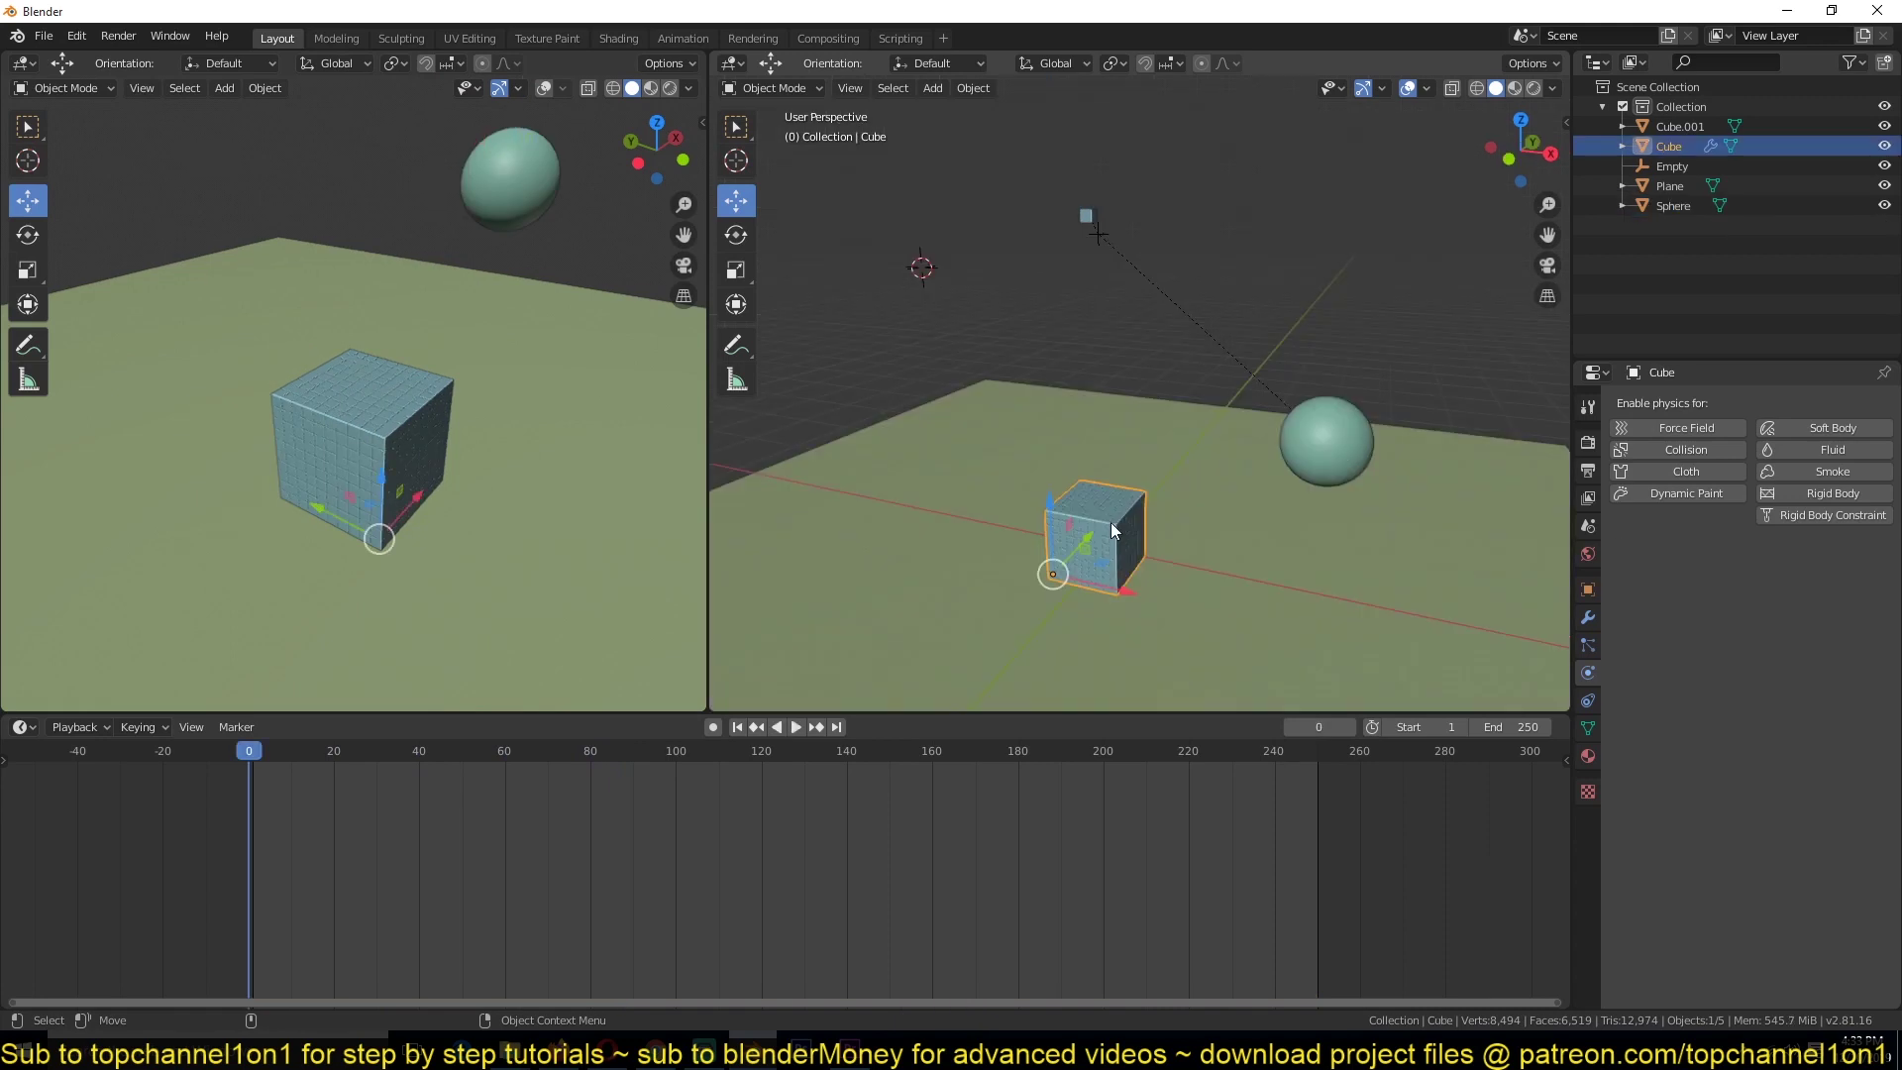
scroll(1109, 521, up, 3)
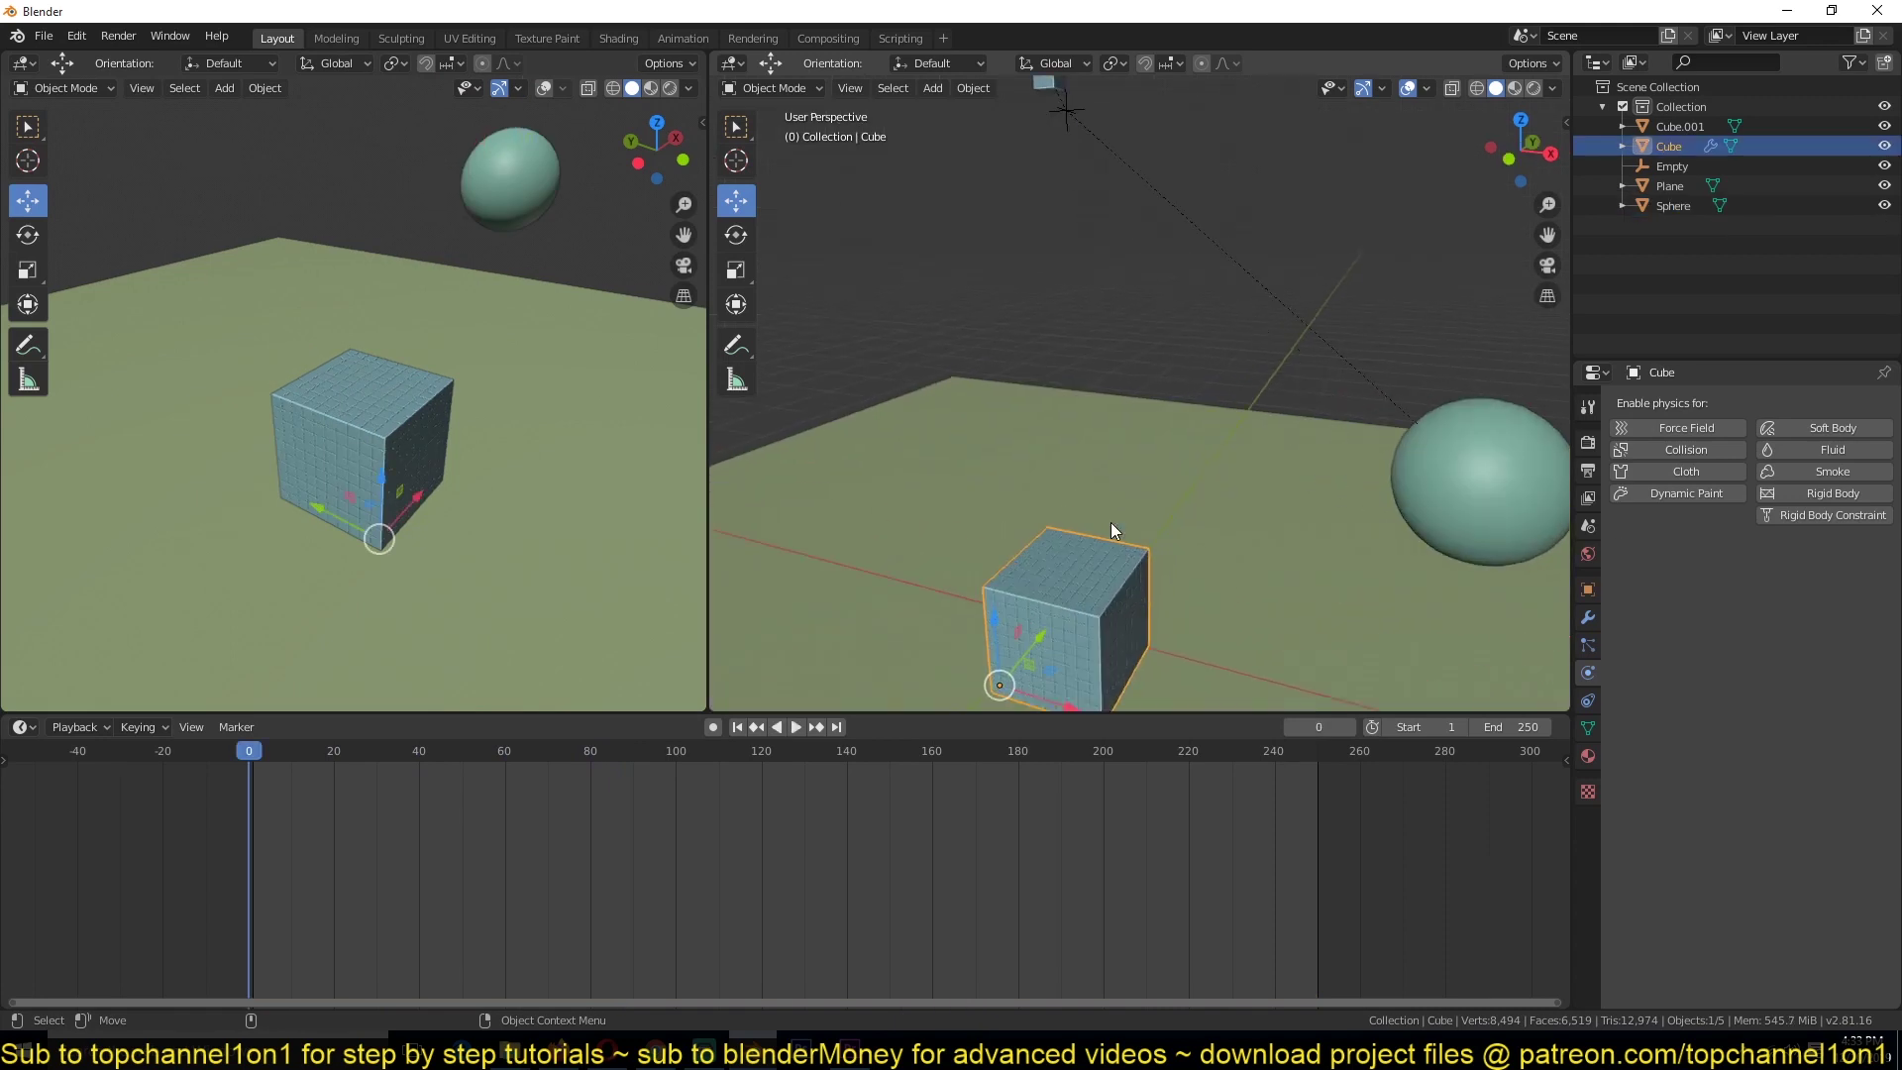
click(1785, 492)
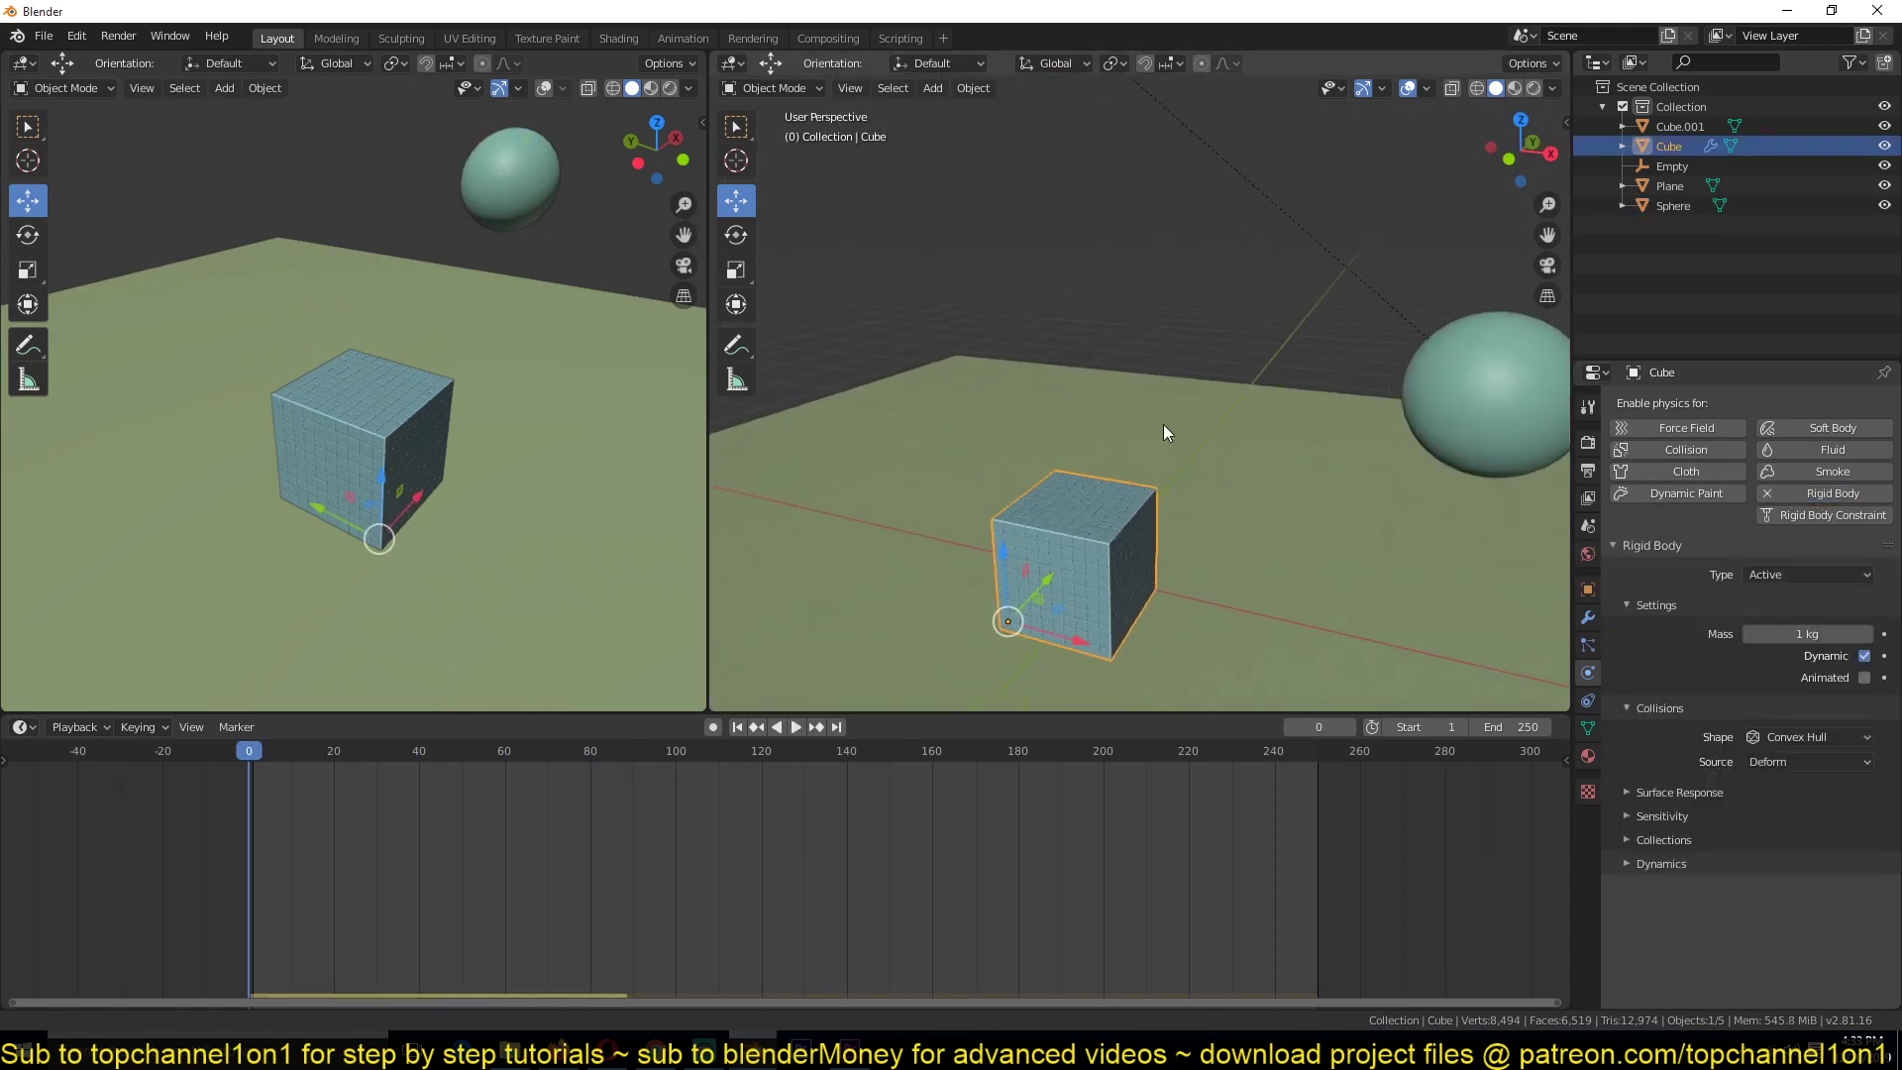
middle_drag(1163, 424, 1155, 428)
key(space)
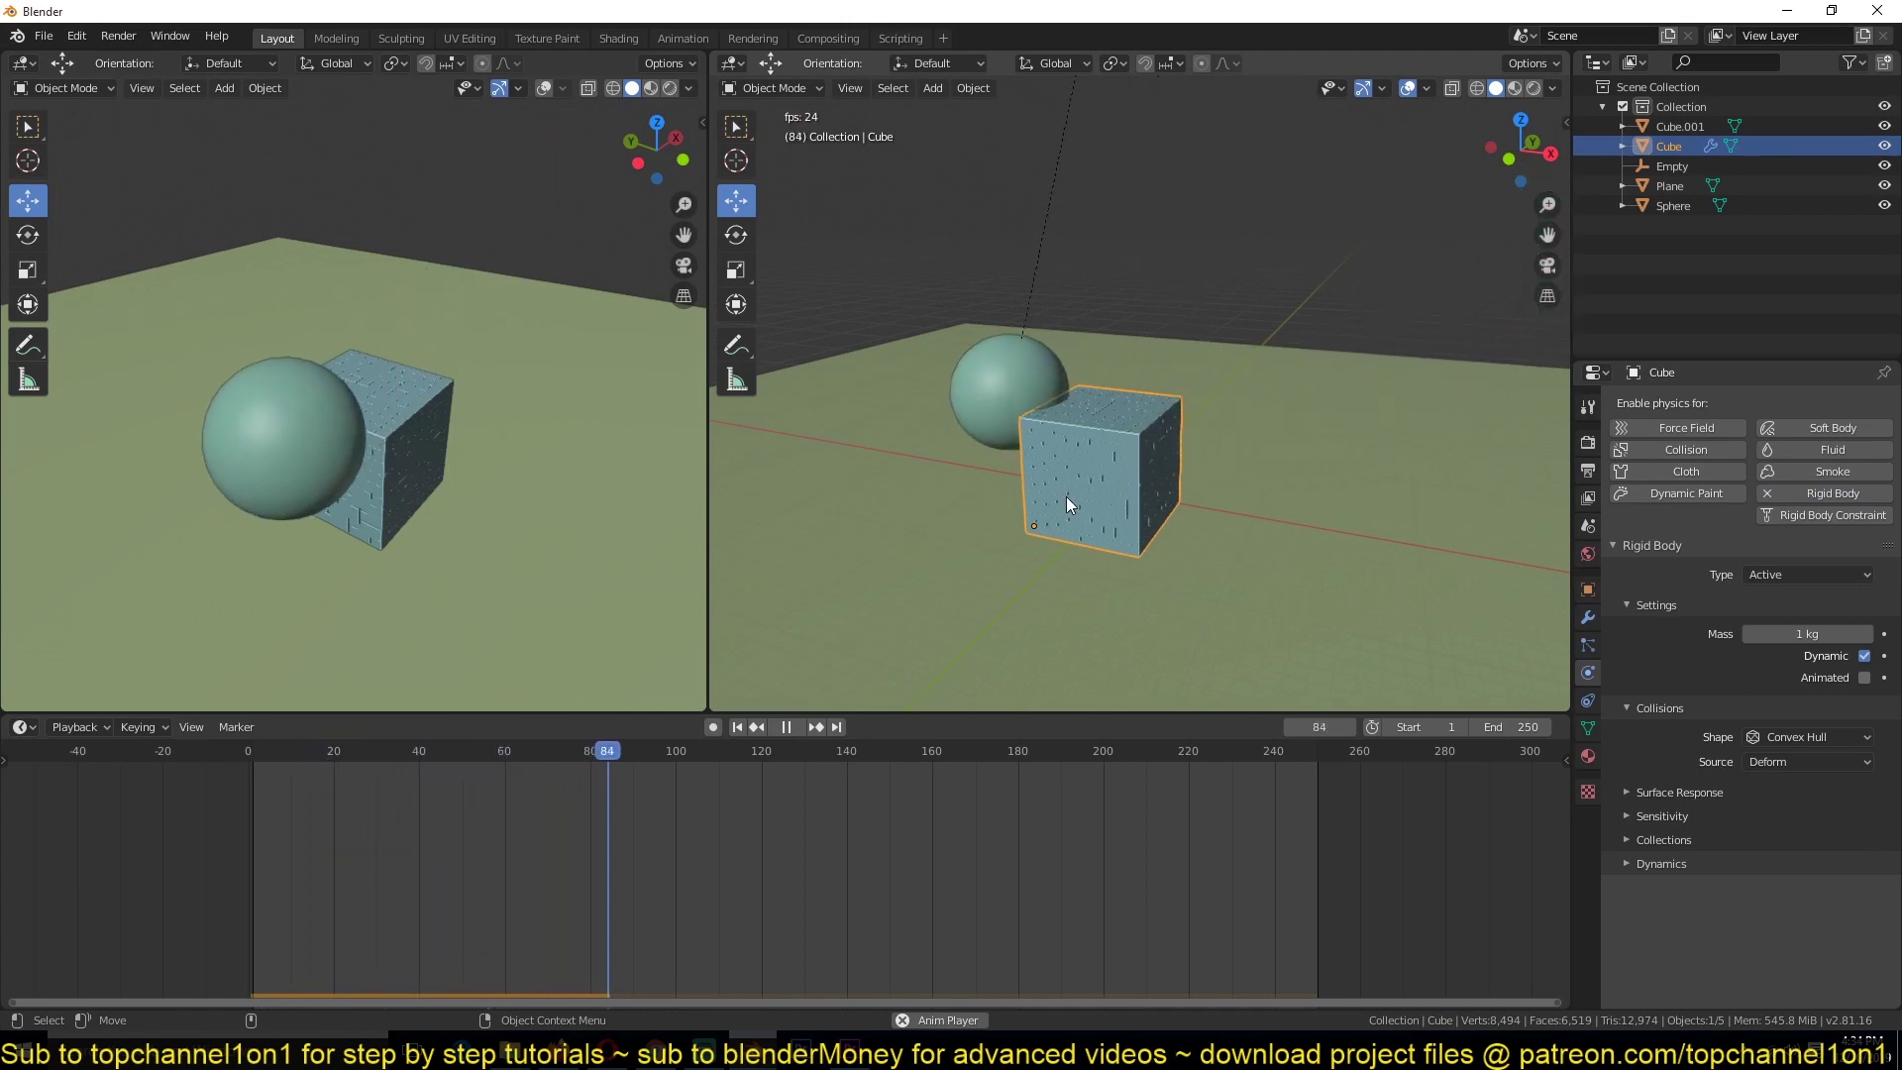
key(Escape)
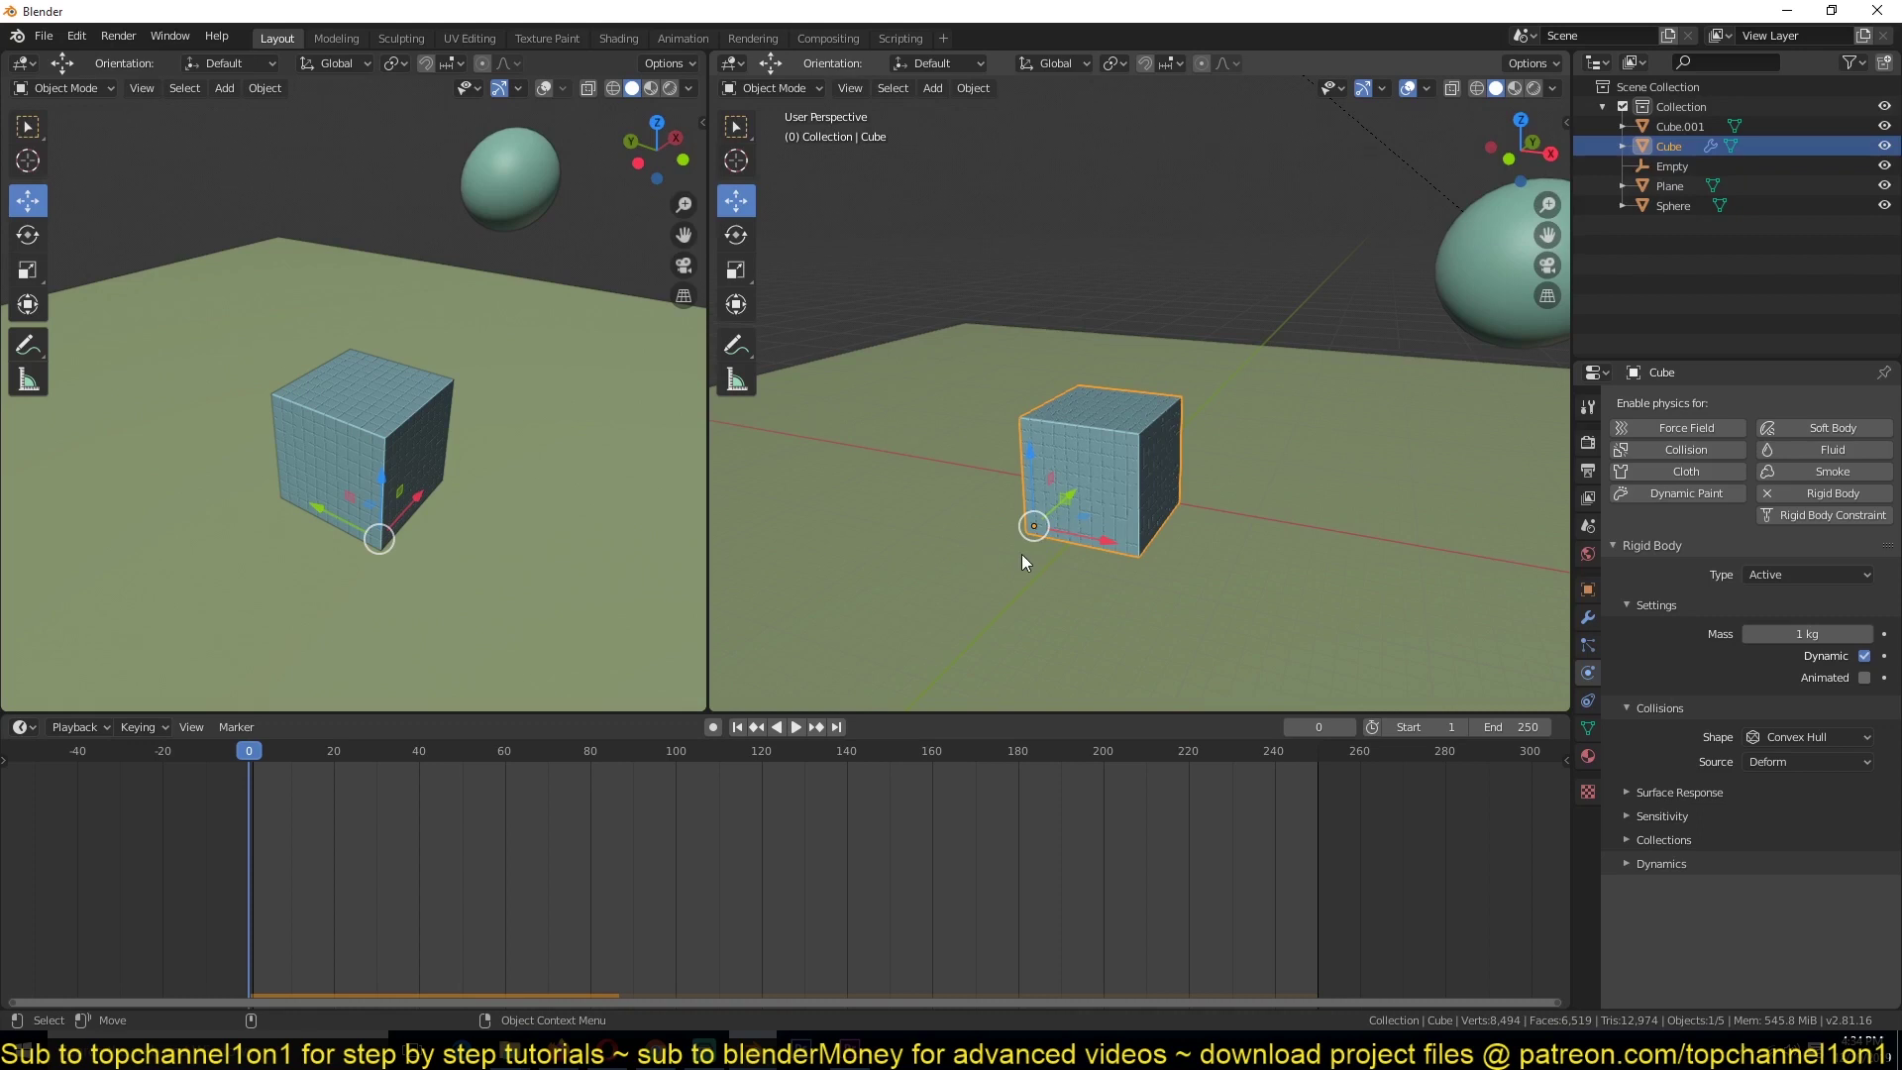
Apply the cube's Array modifiers into real geometry and replay the simulation
click(1588, 590)
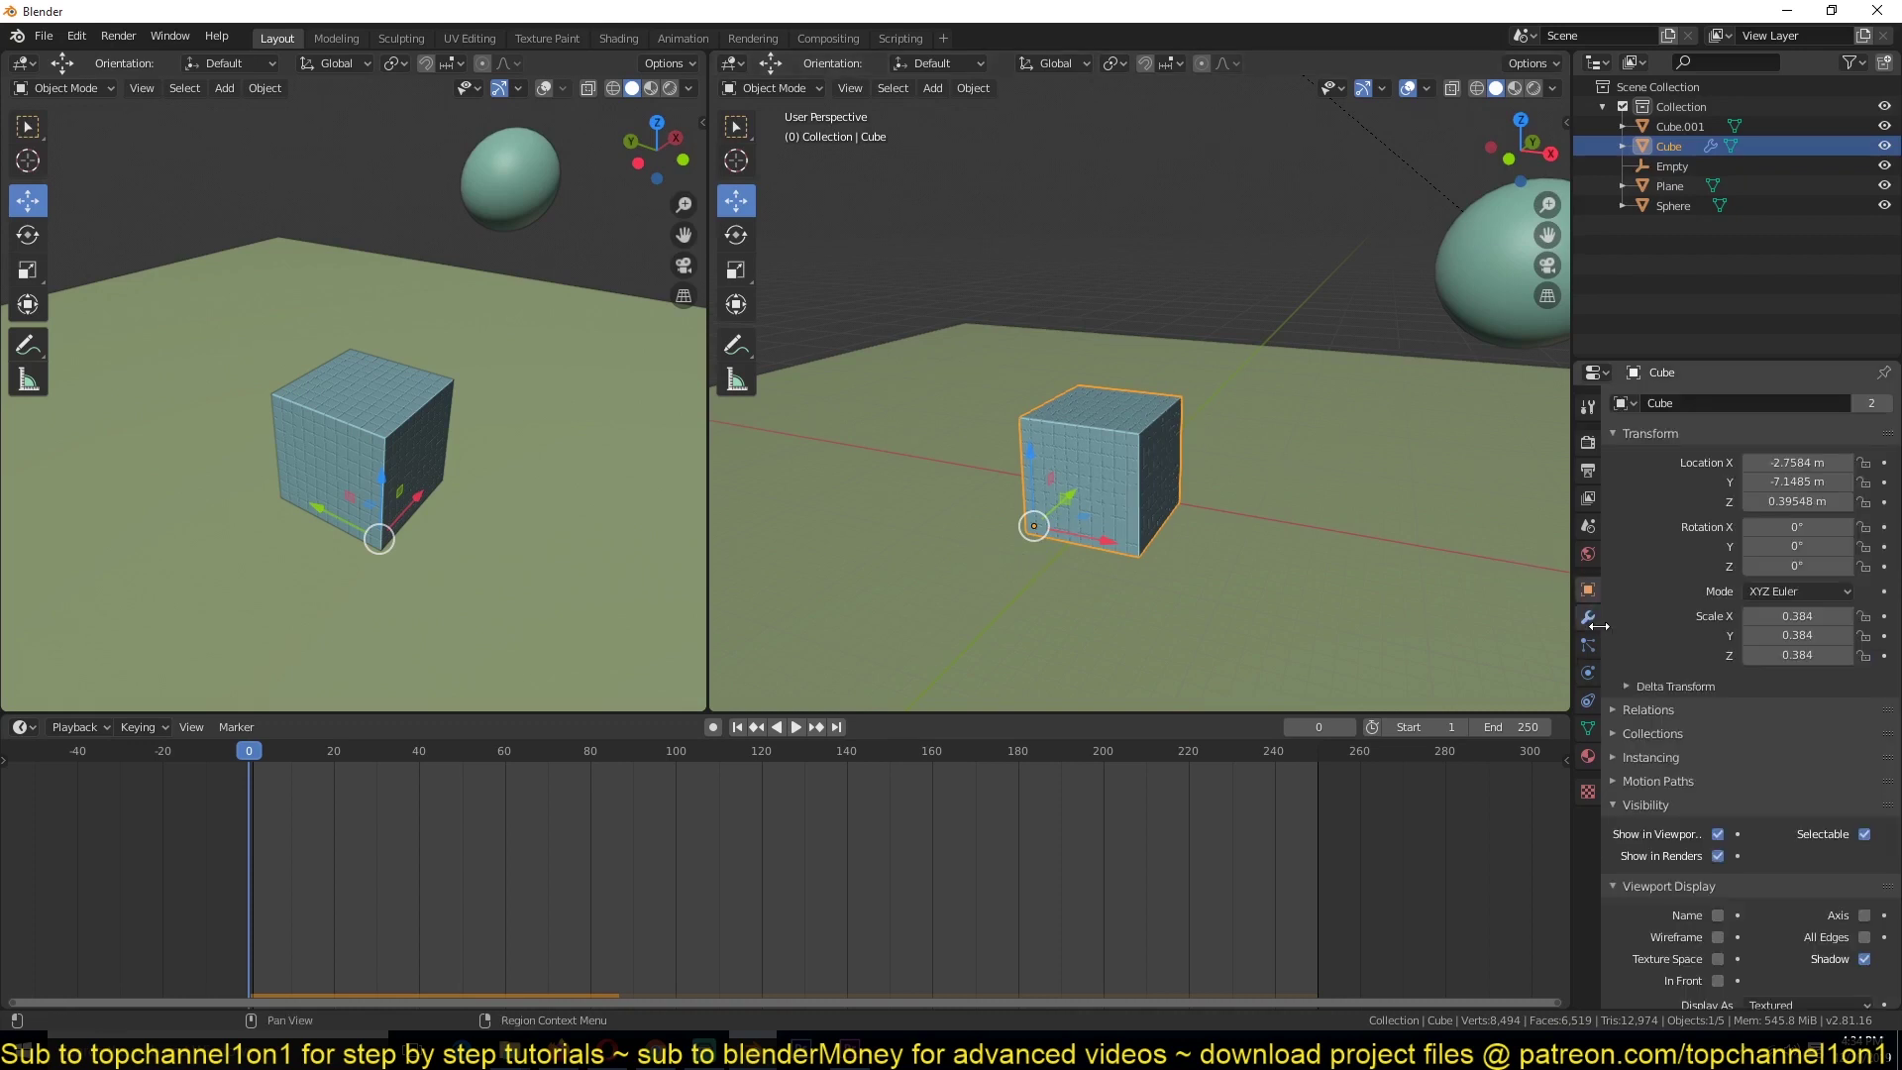
click(1588, 617)
click(1627, 432)
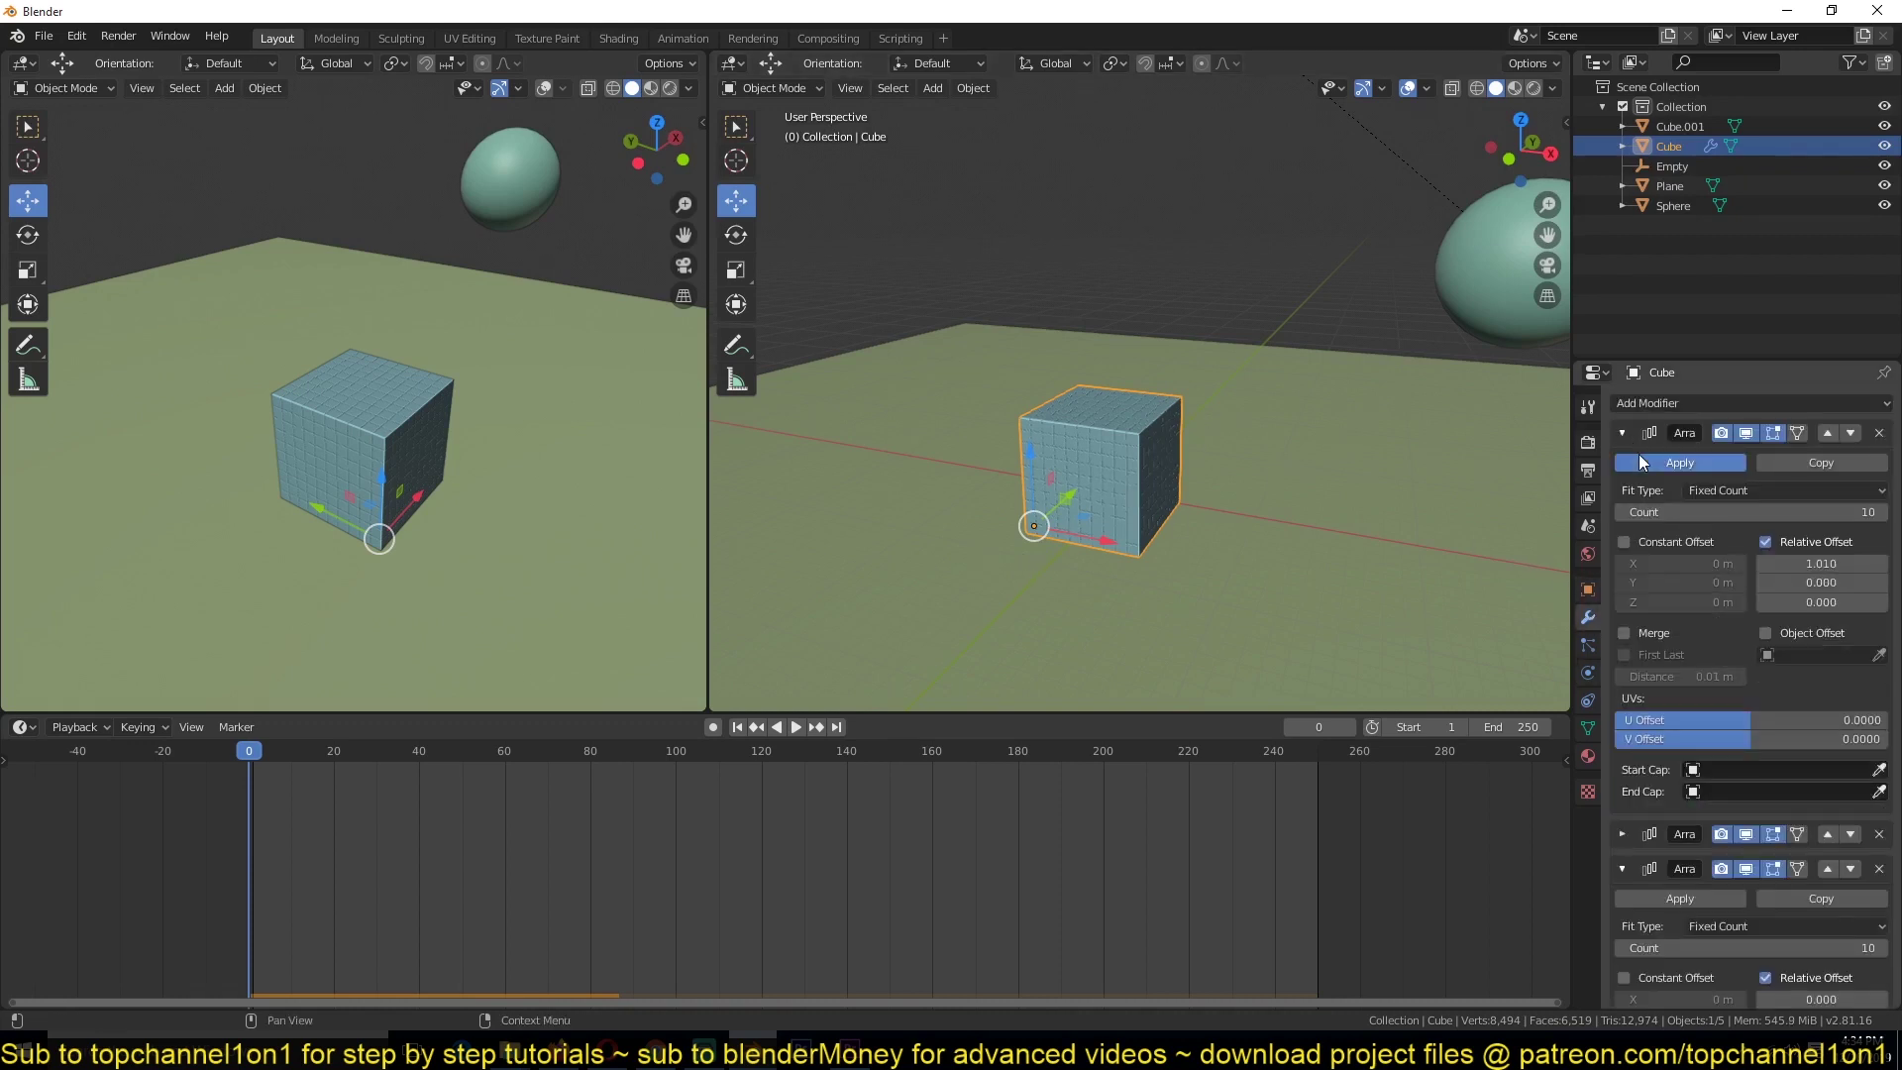
click(1637, 462)
click(1638, 461)
click(1637, 461)
key(space)
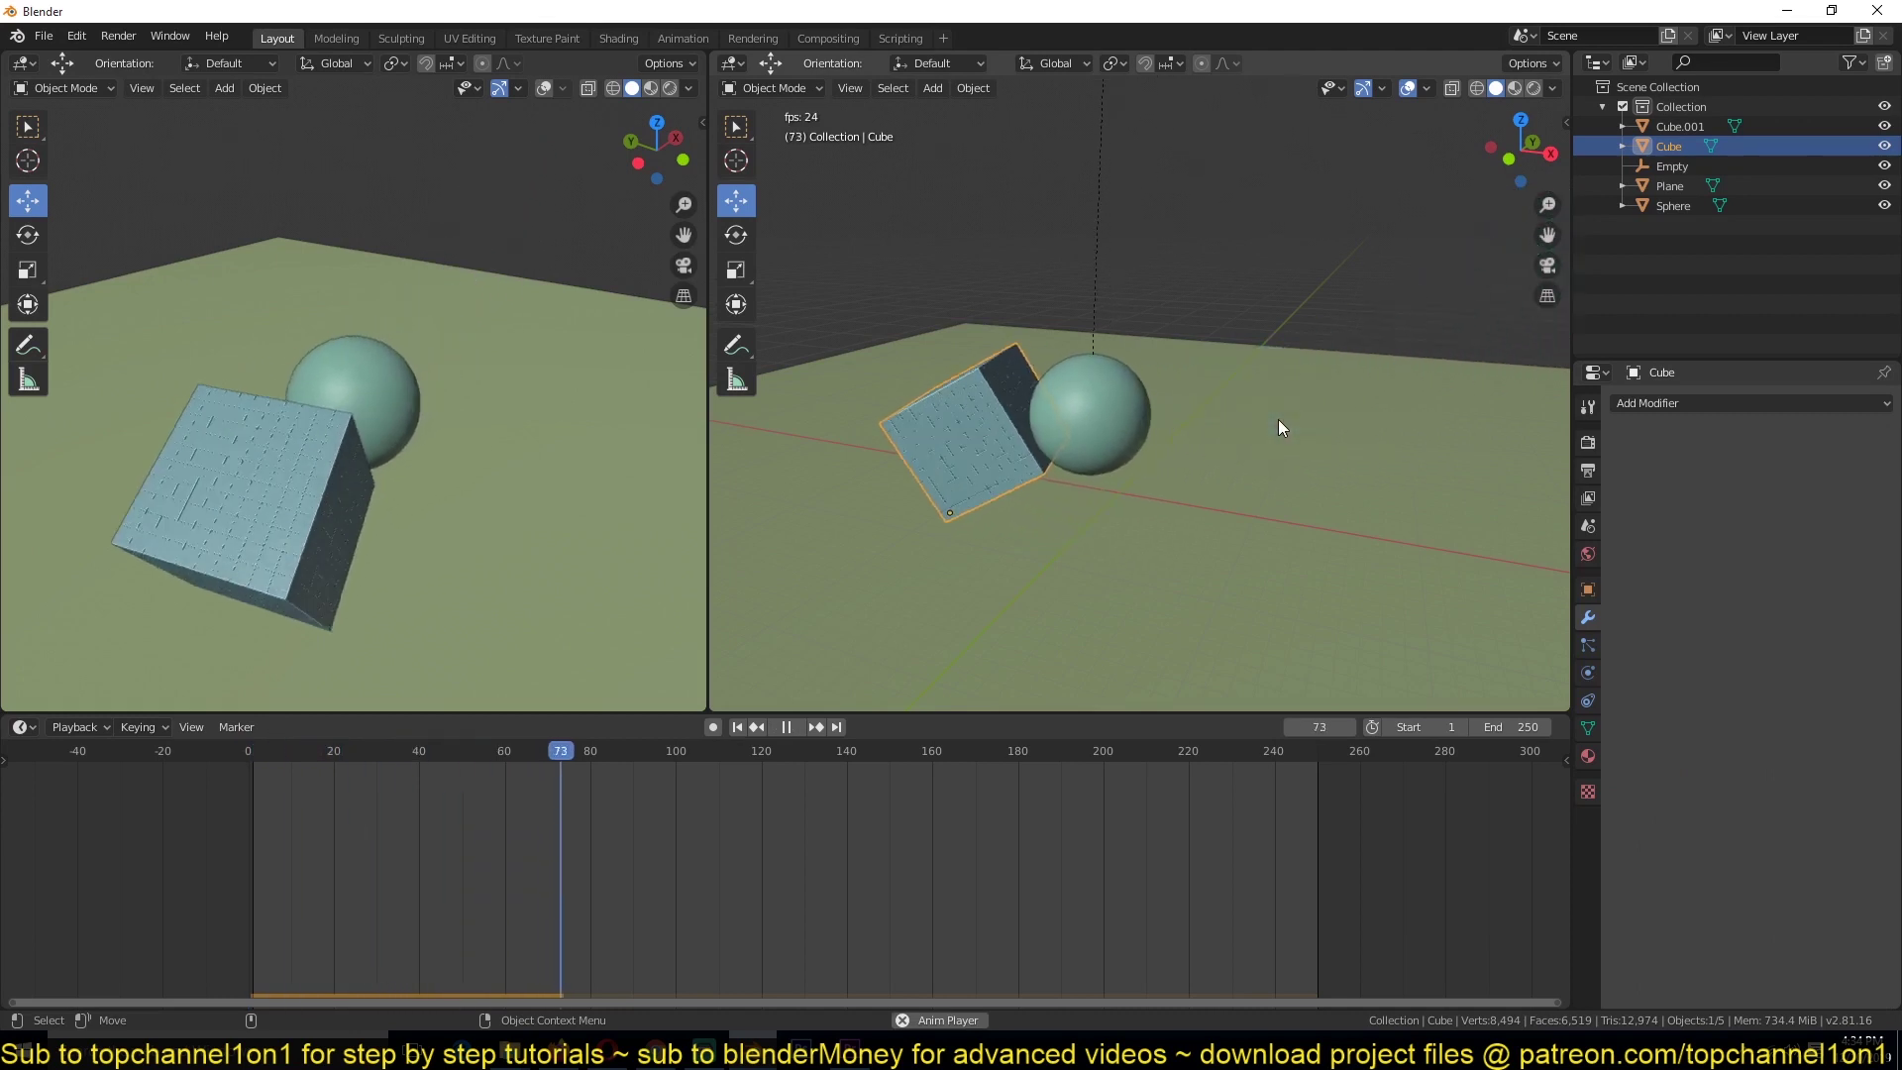
key(Escape)
scroll(1126, 414, up, 2)
scroll(1108, 359, up, 3)
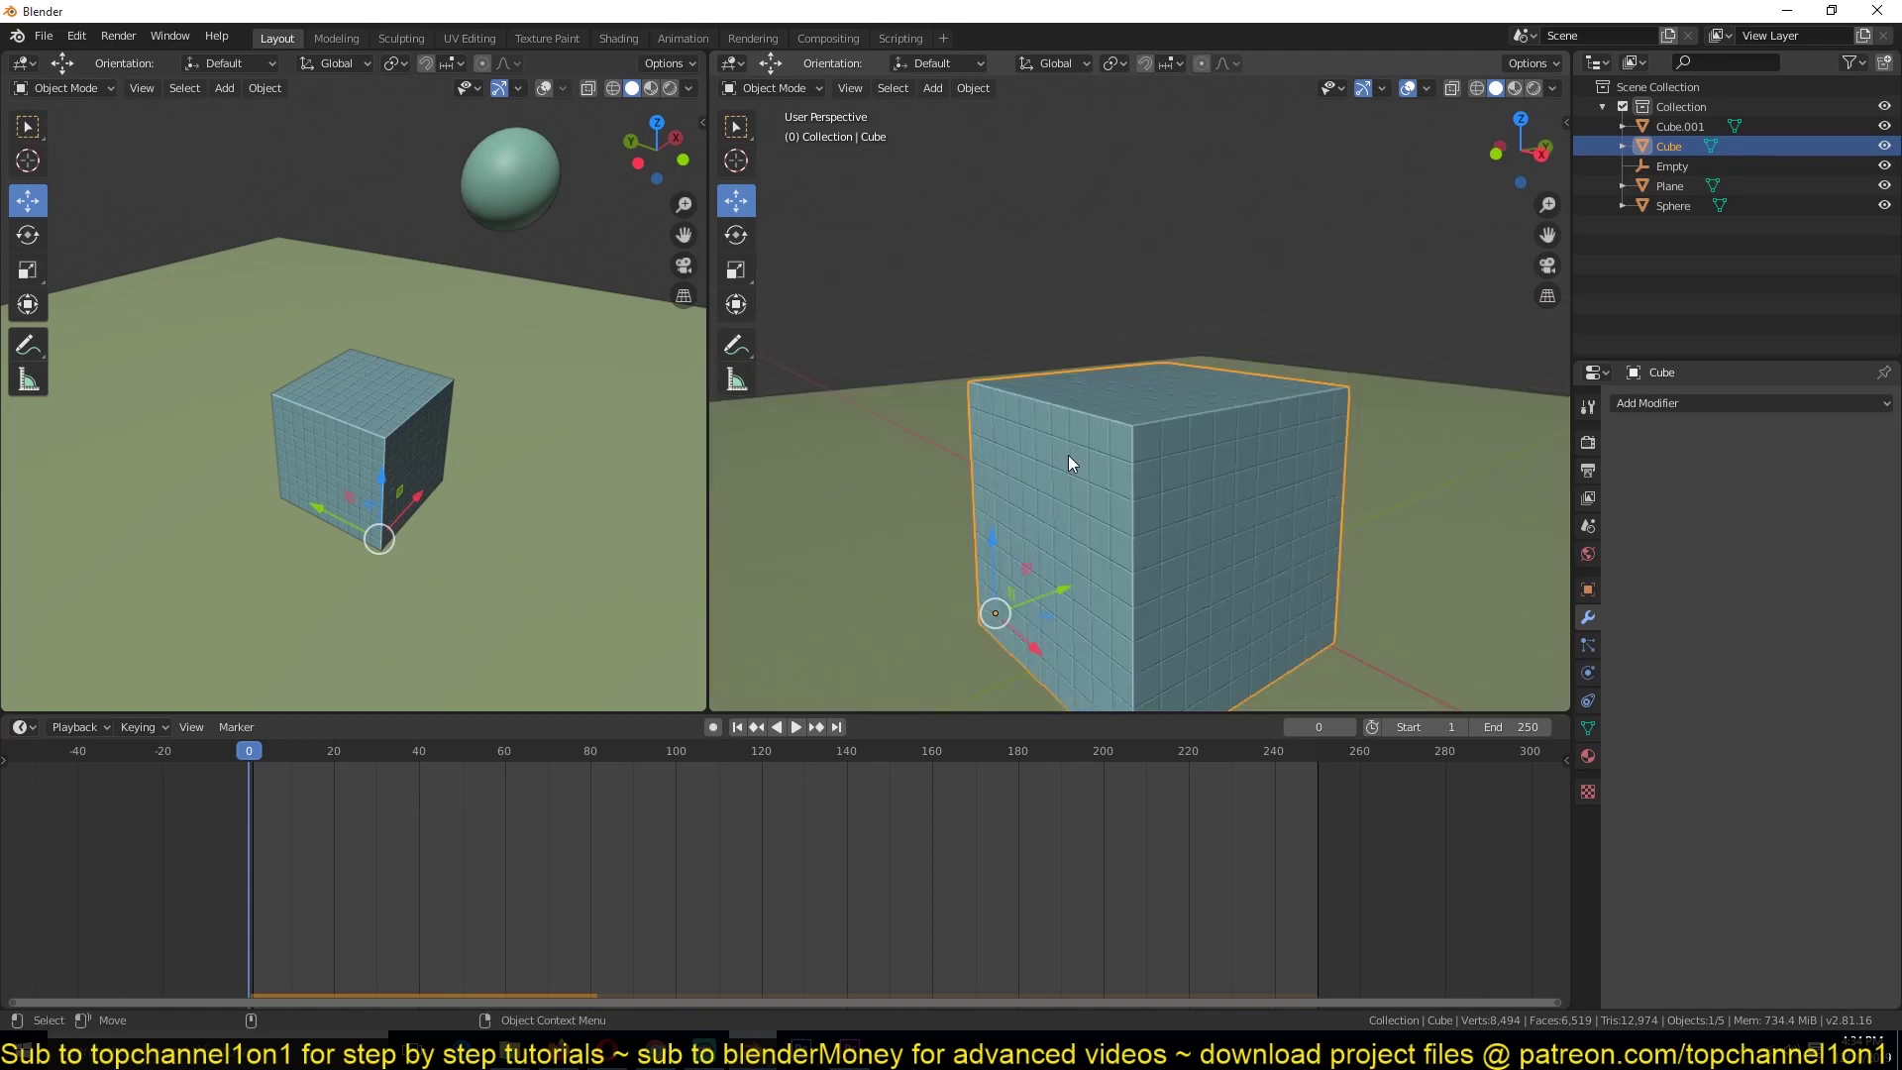
Separate the cube mesh into its loose parts in Edit Mode
key(Tab)
middle_drag(1068, 455, 1085, 373)
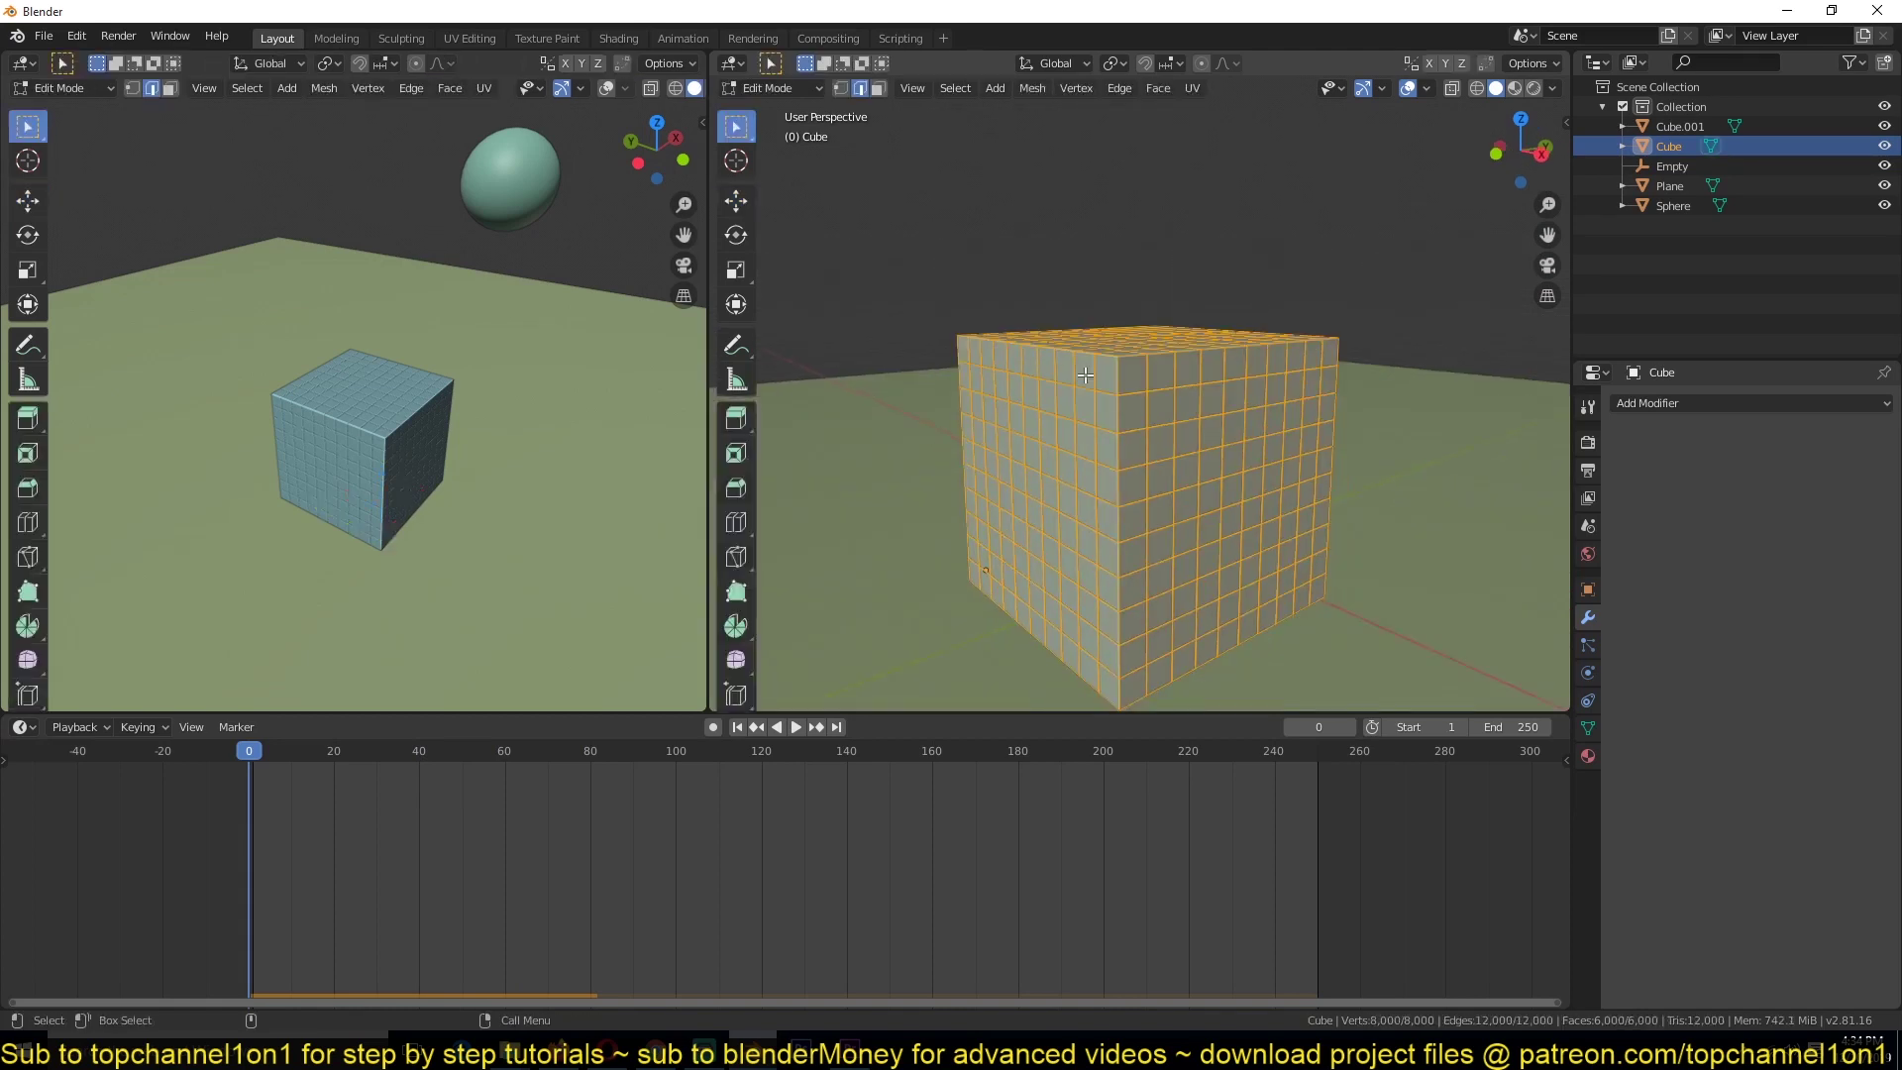
key(p)
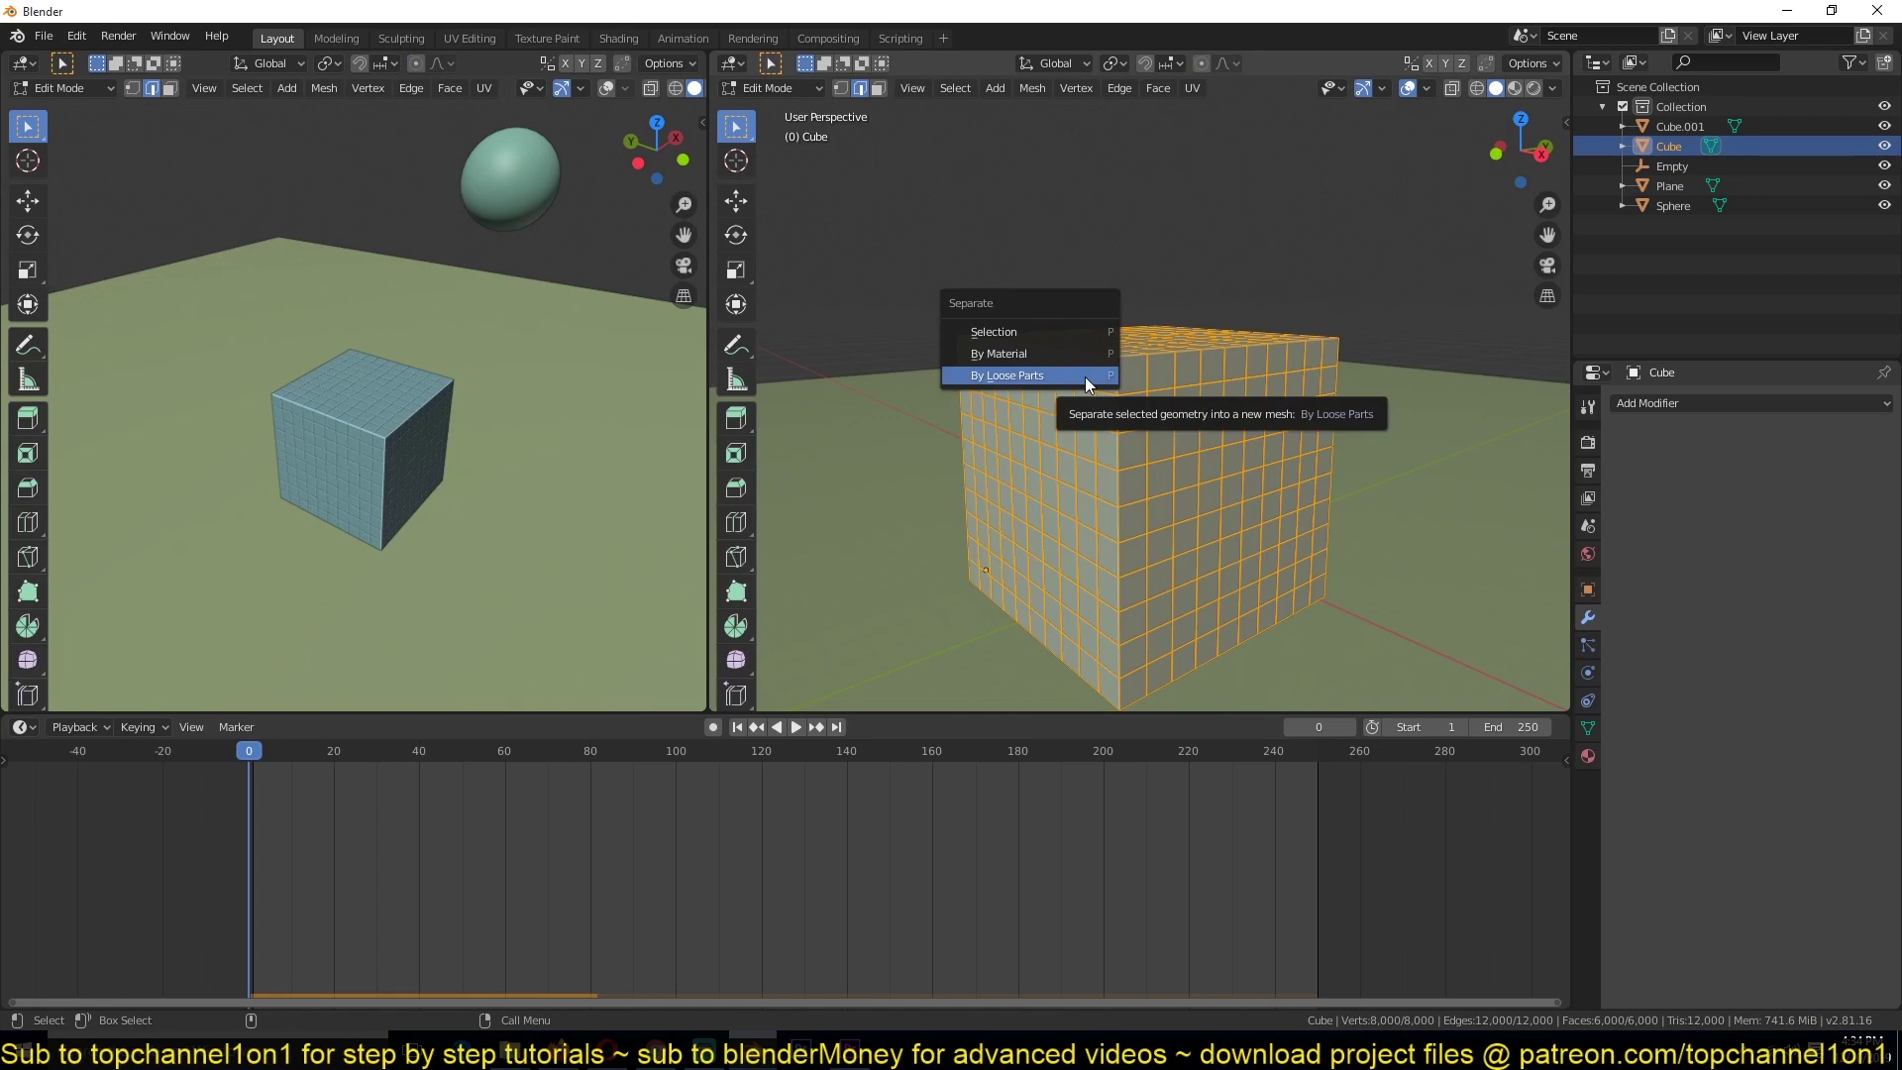
click(1084, 377)
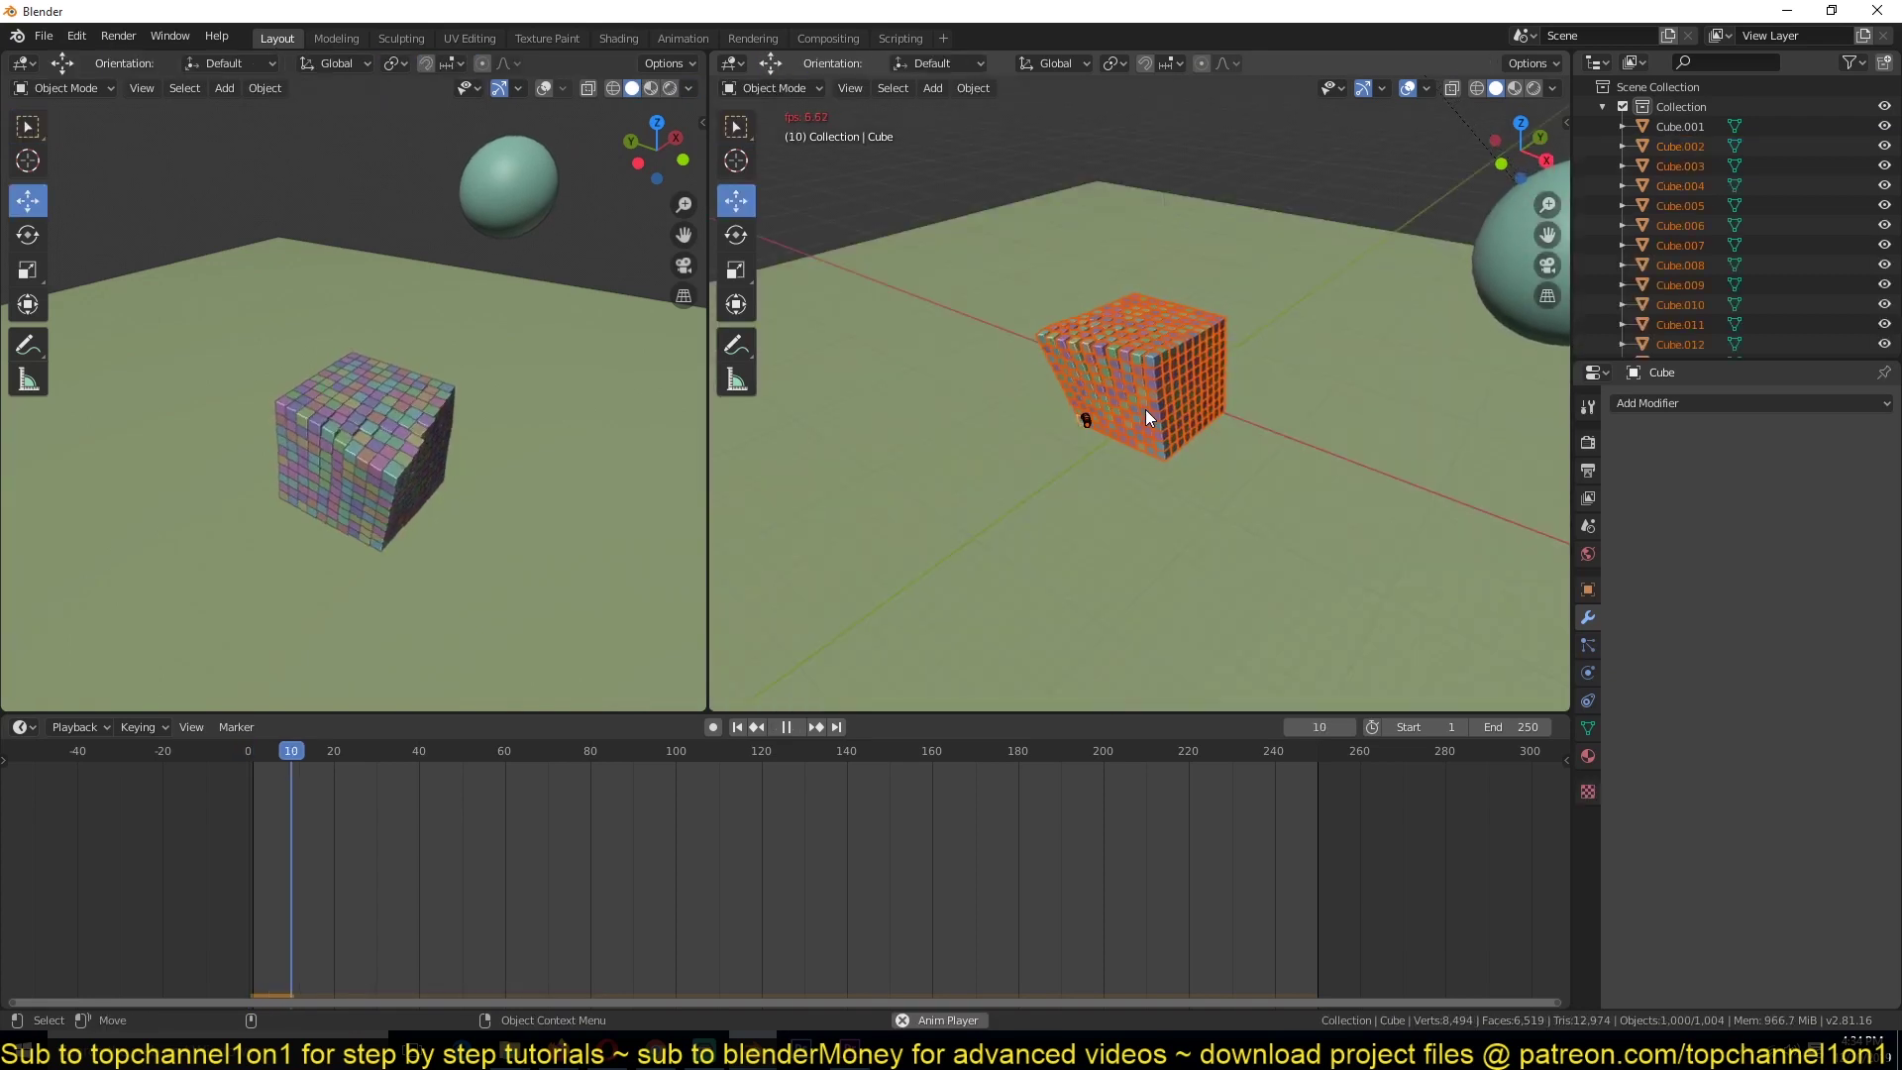
key(Escape)
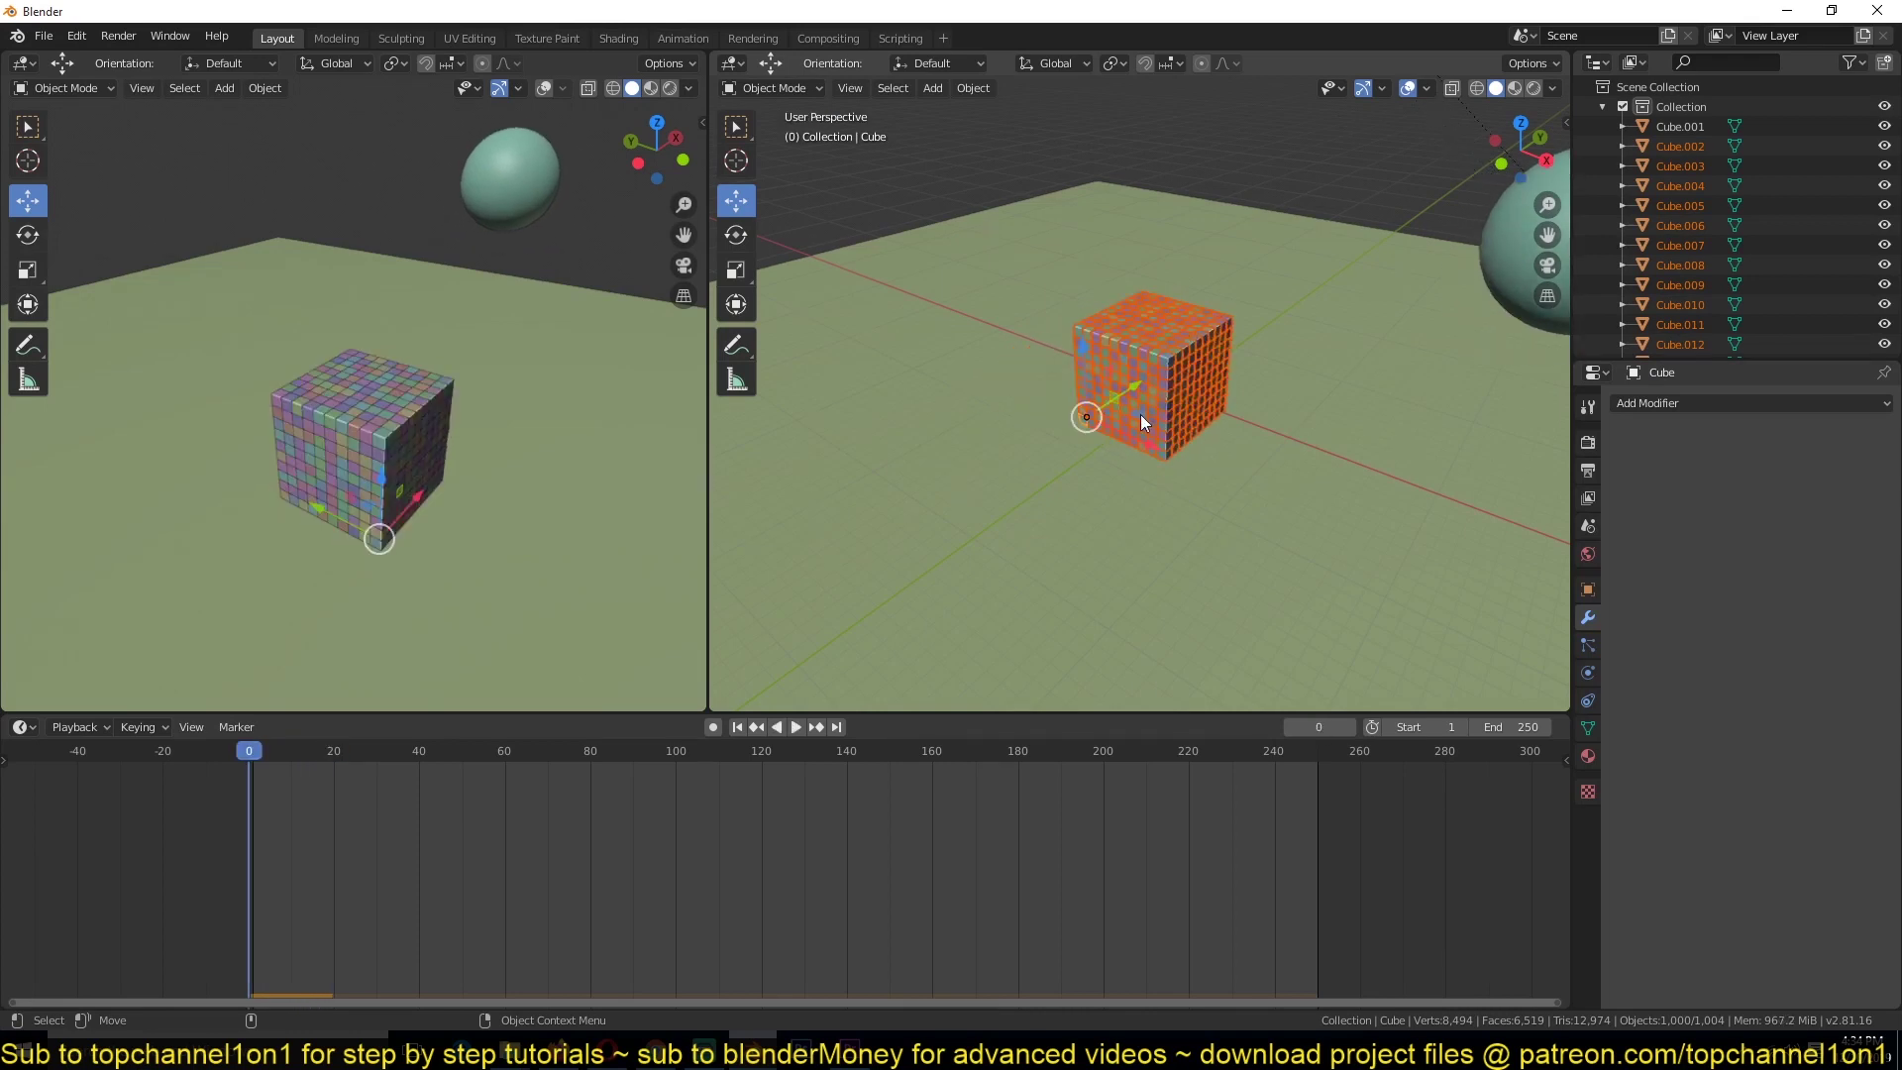
Set each small block's origin to its own geometry and play to test
middle_drag(1139, 414, 1229, 371)
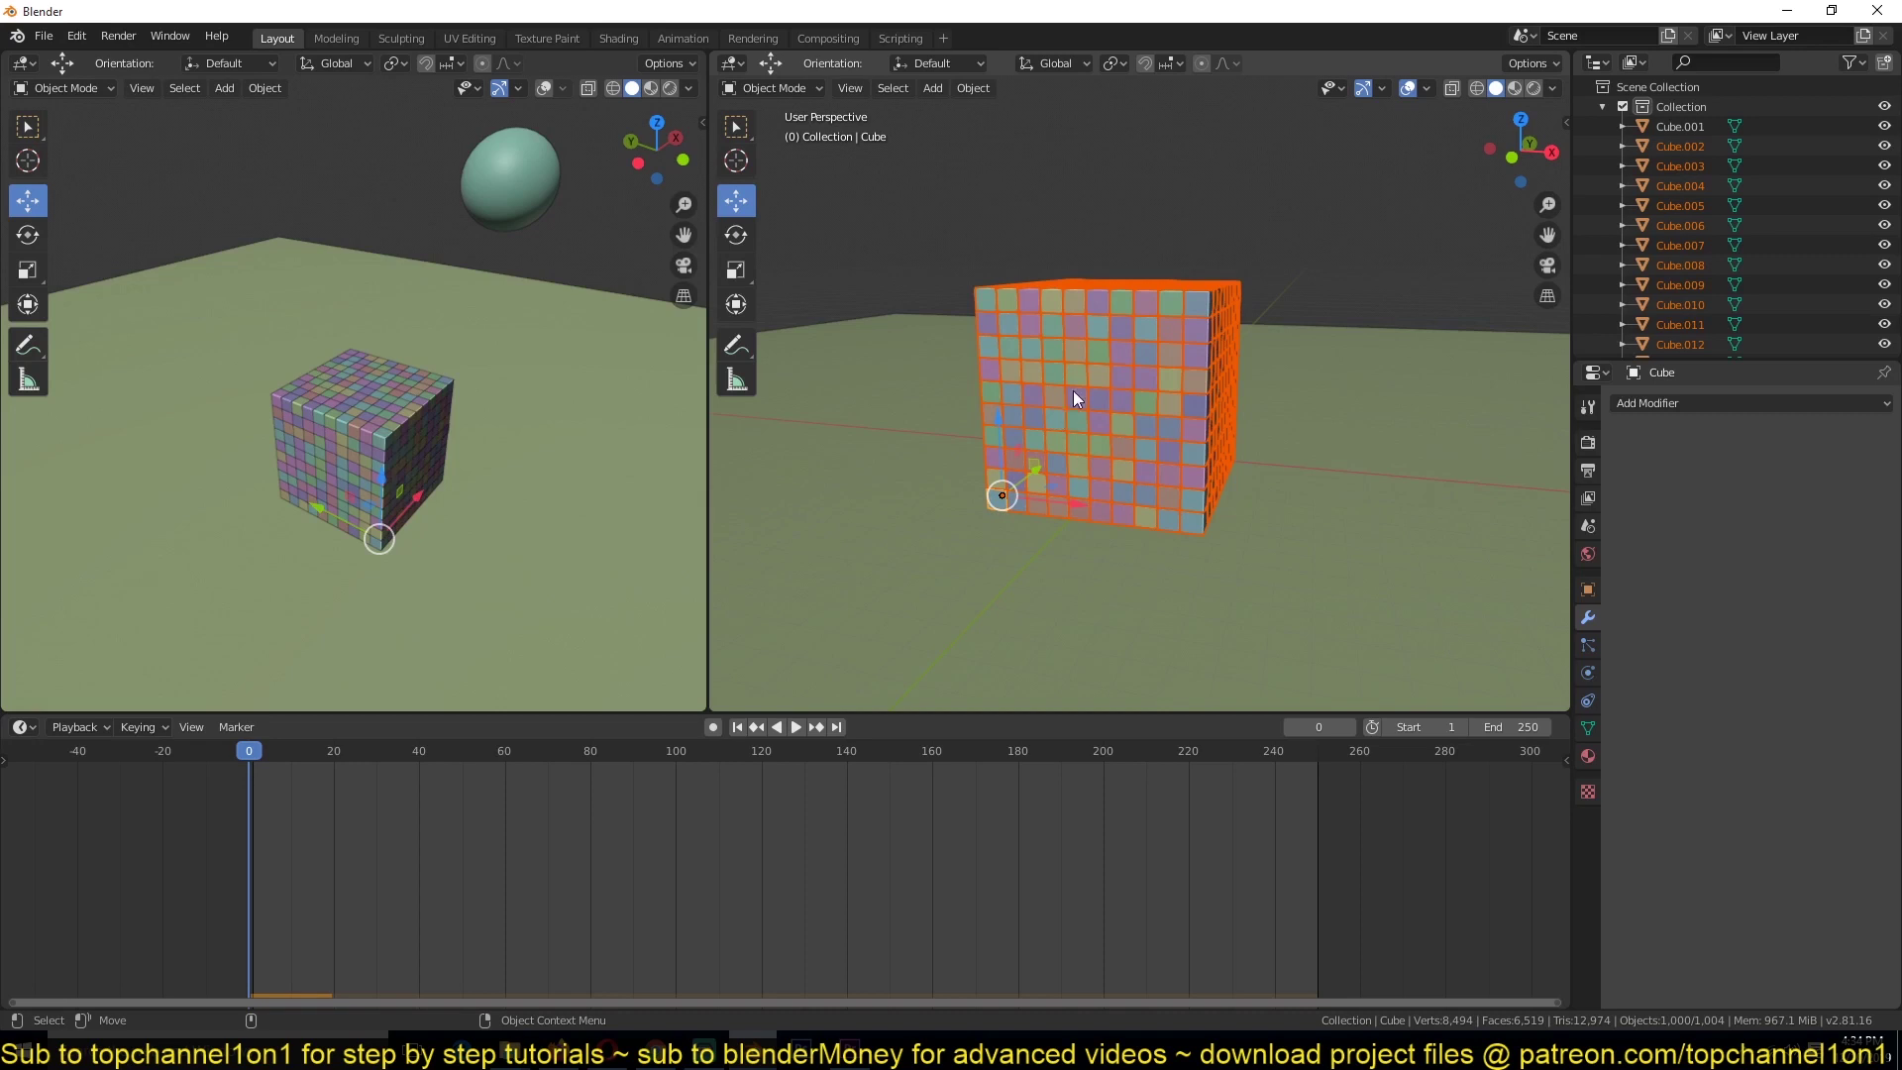
right_click(1058, 340)
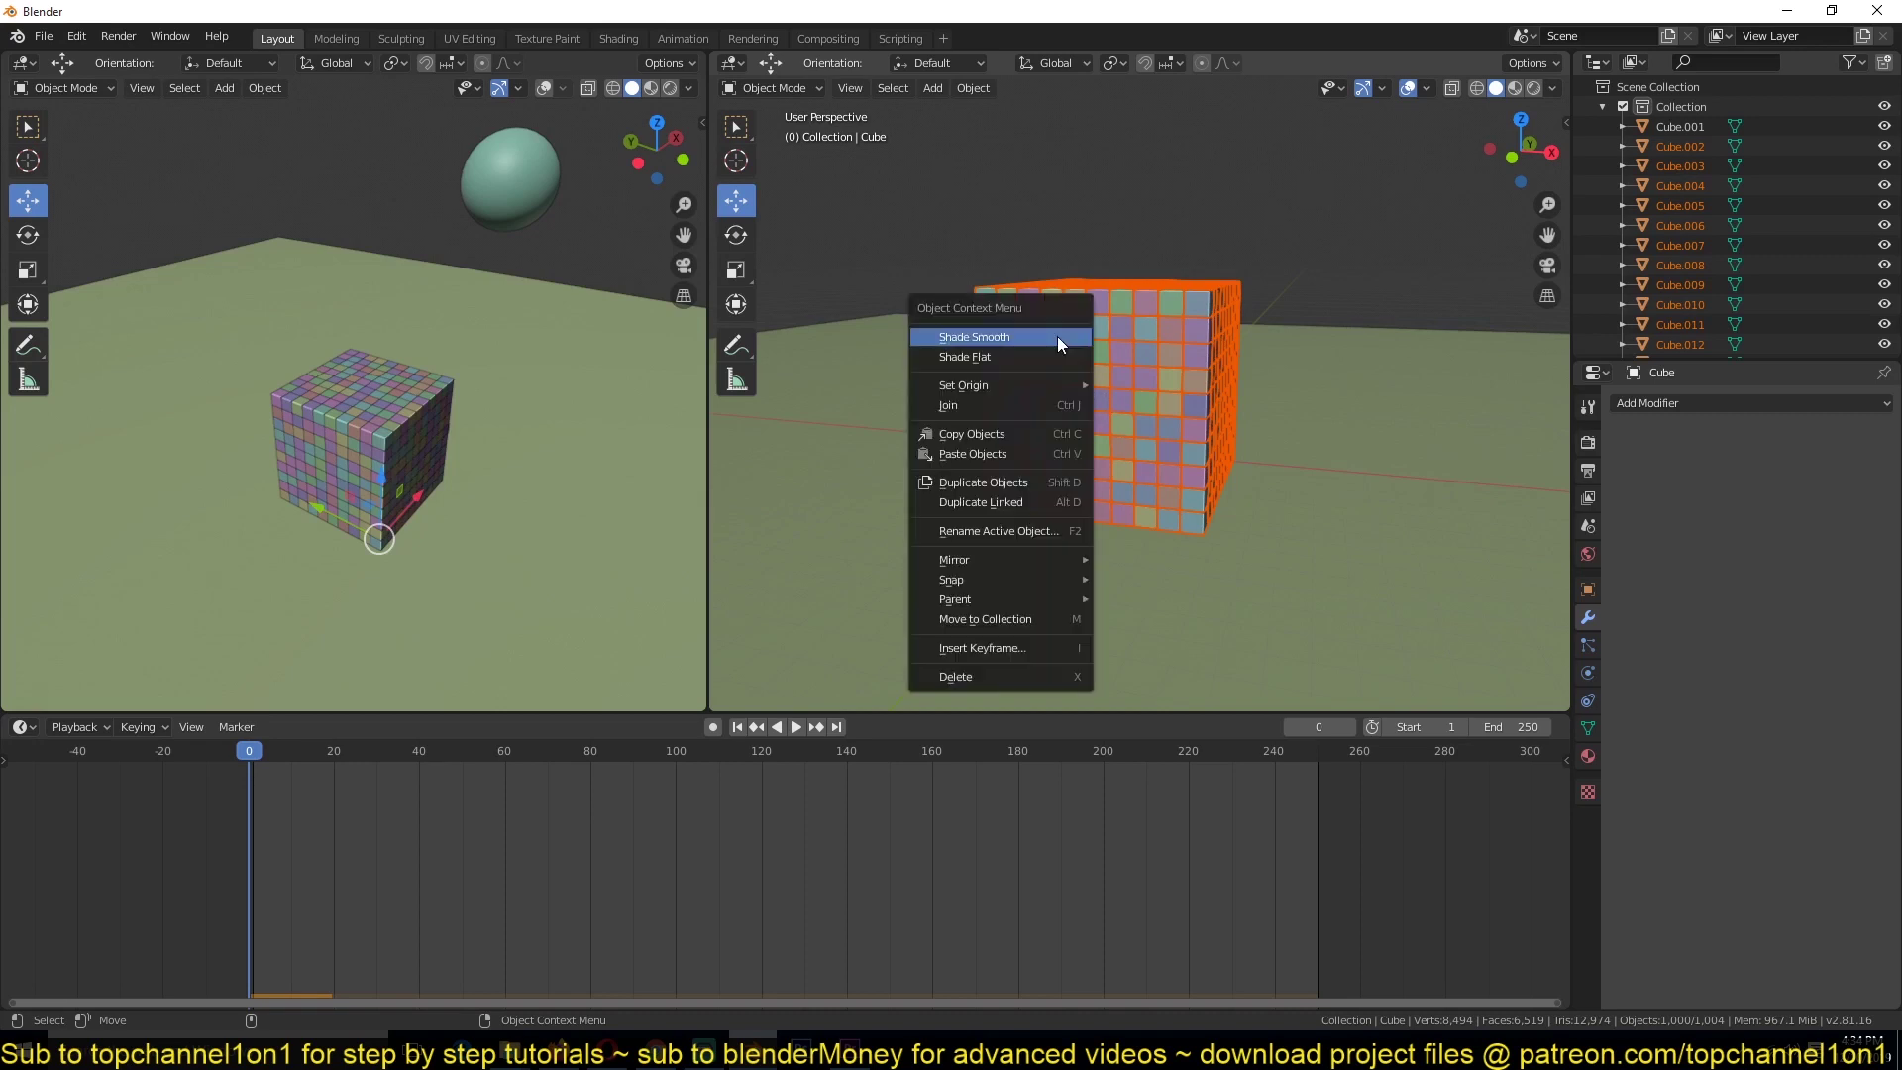
mouse_move(1038, 386)
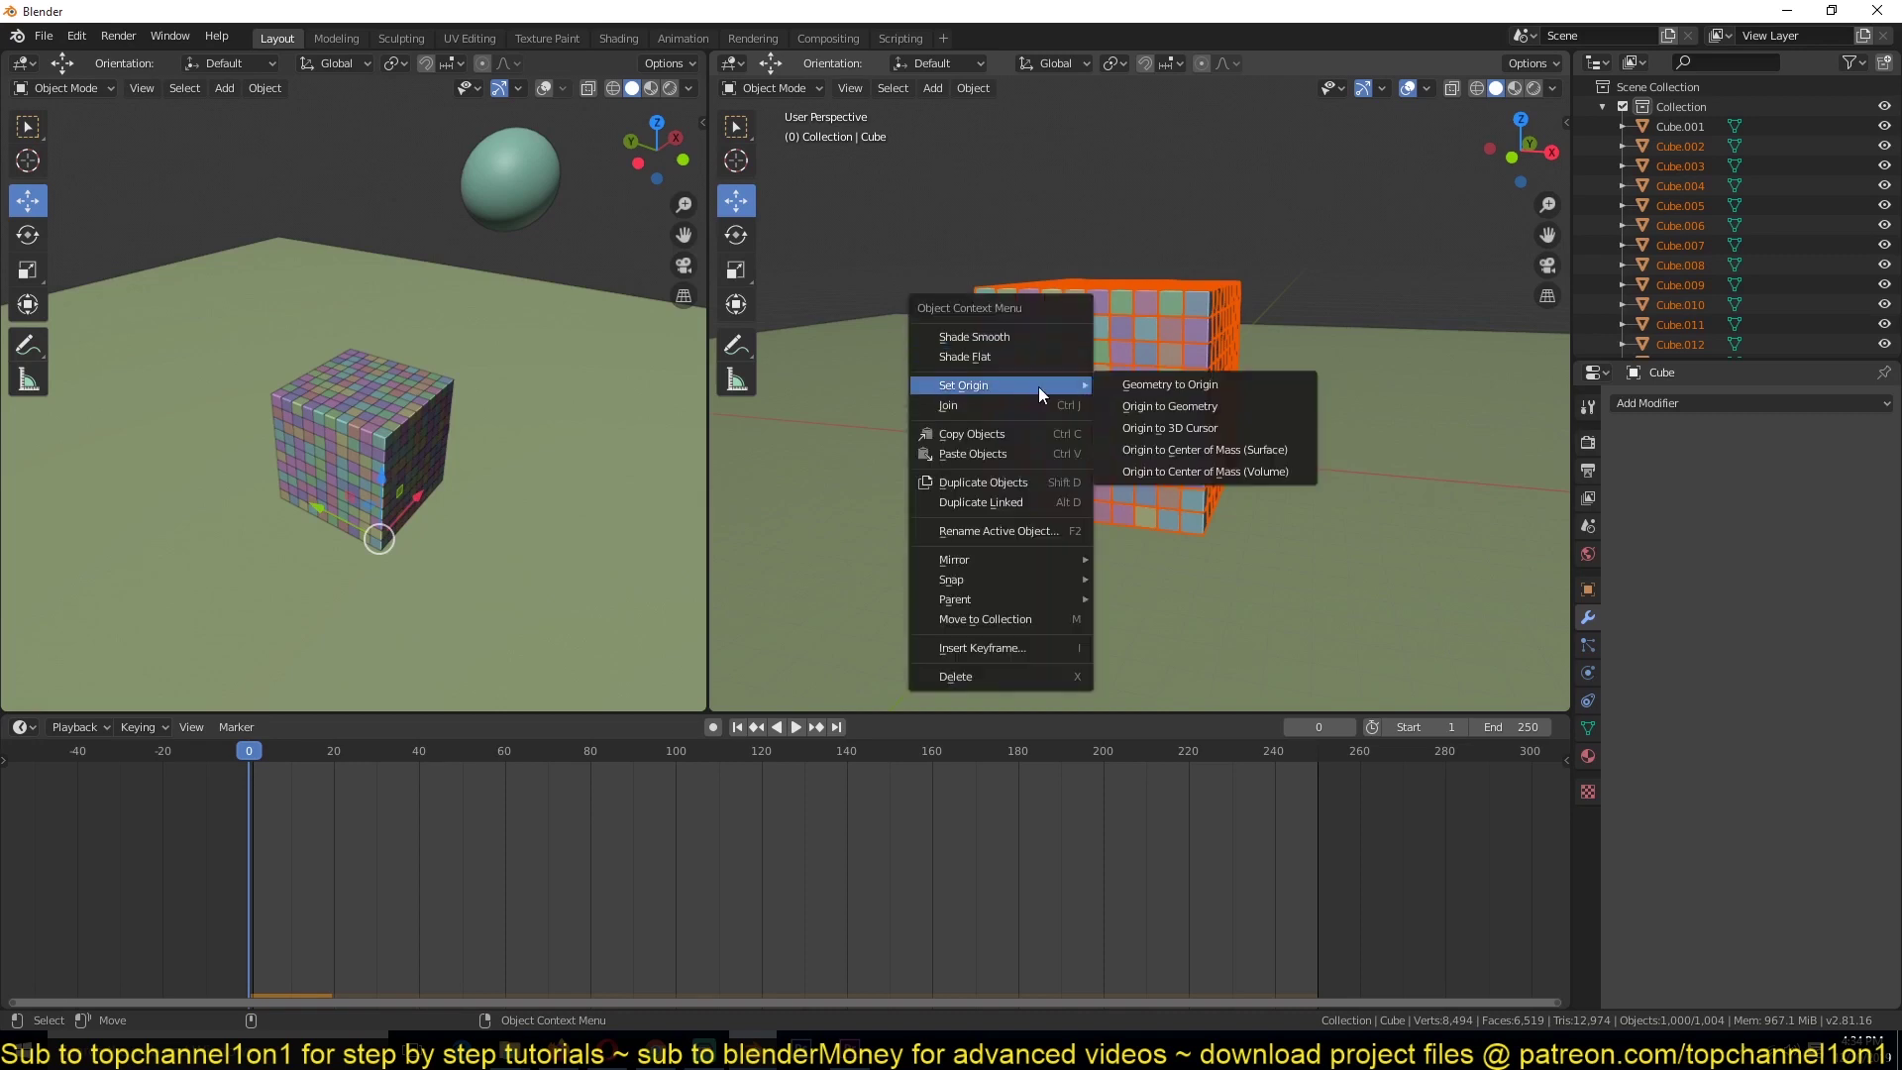
click(1217, 407)
key(space)
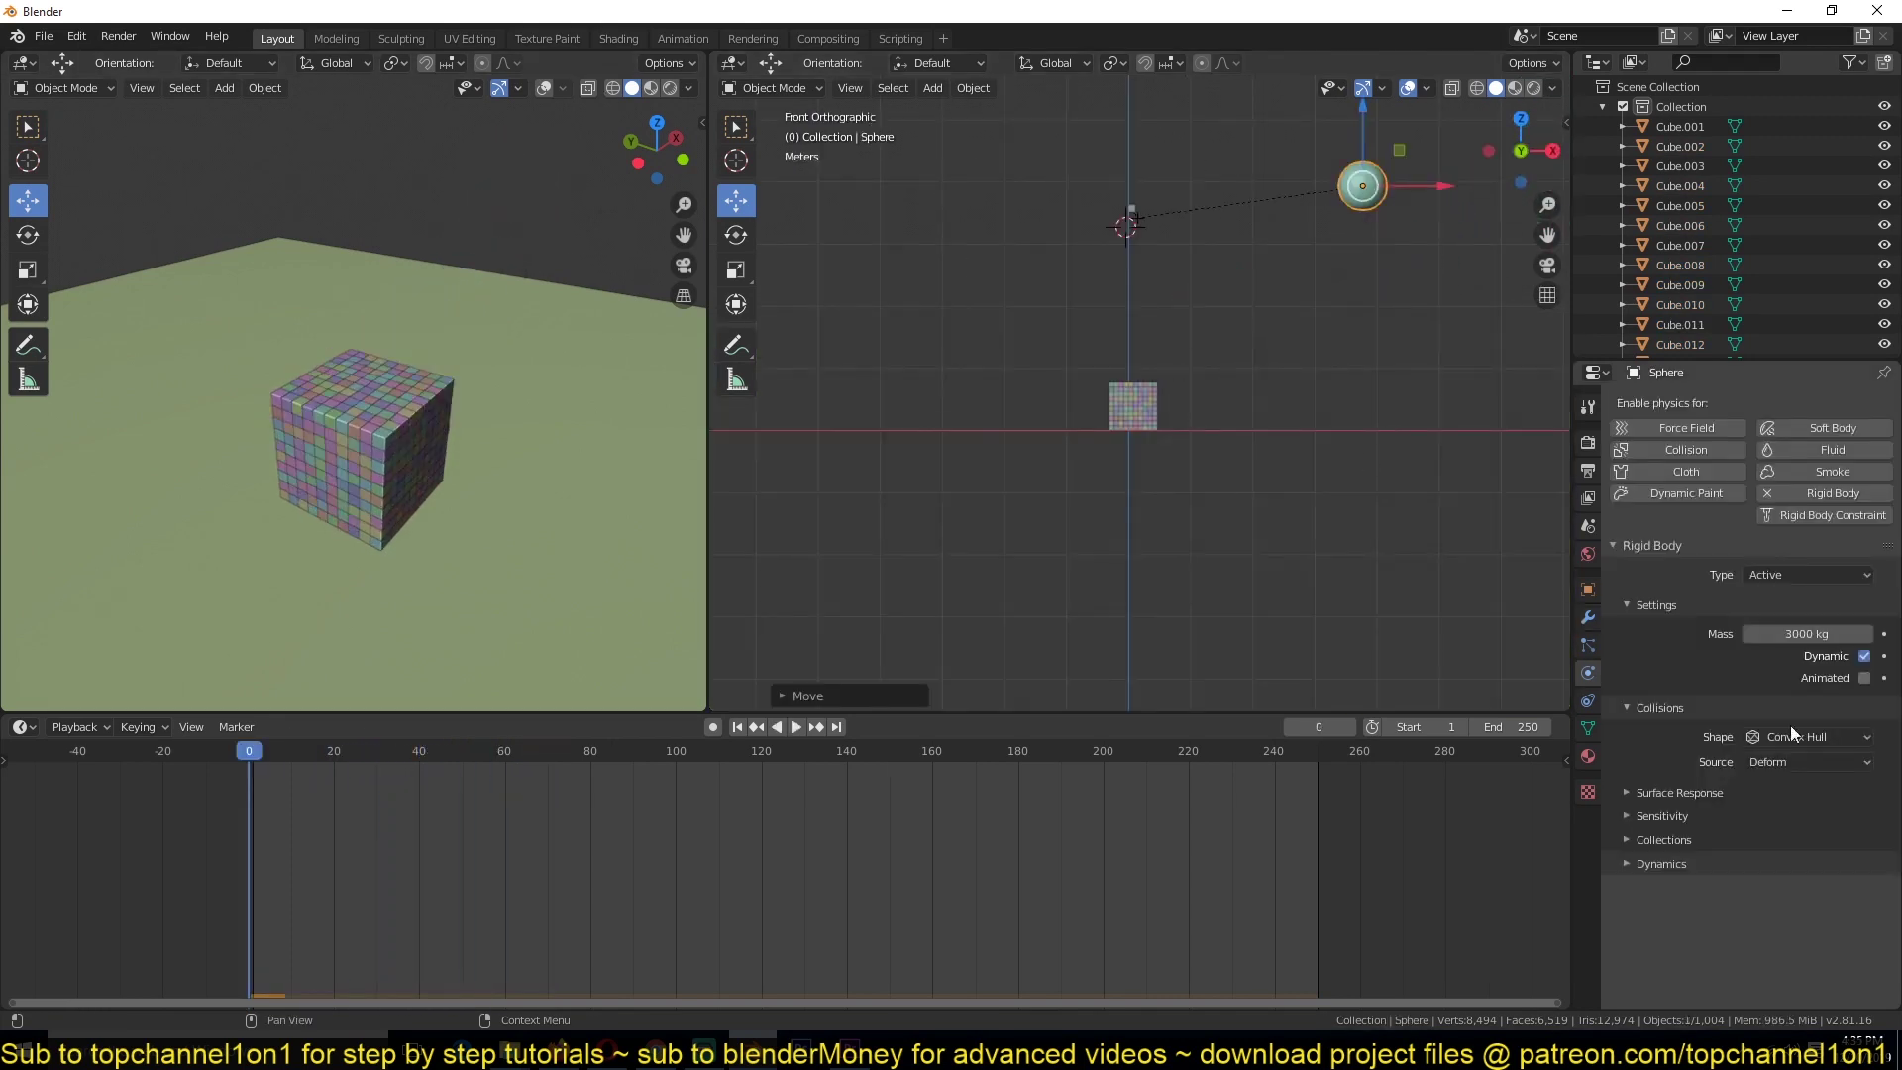
Review rigid body world settings and open the curved ramp's collision shape options
click(1588, 527)
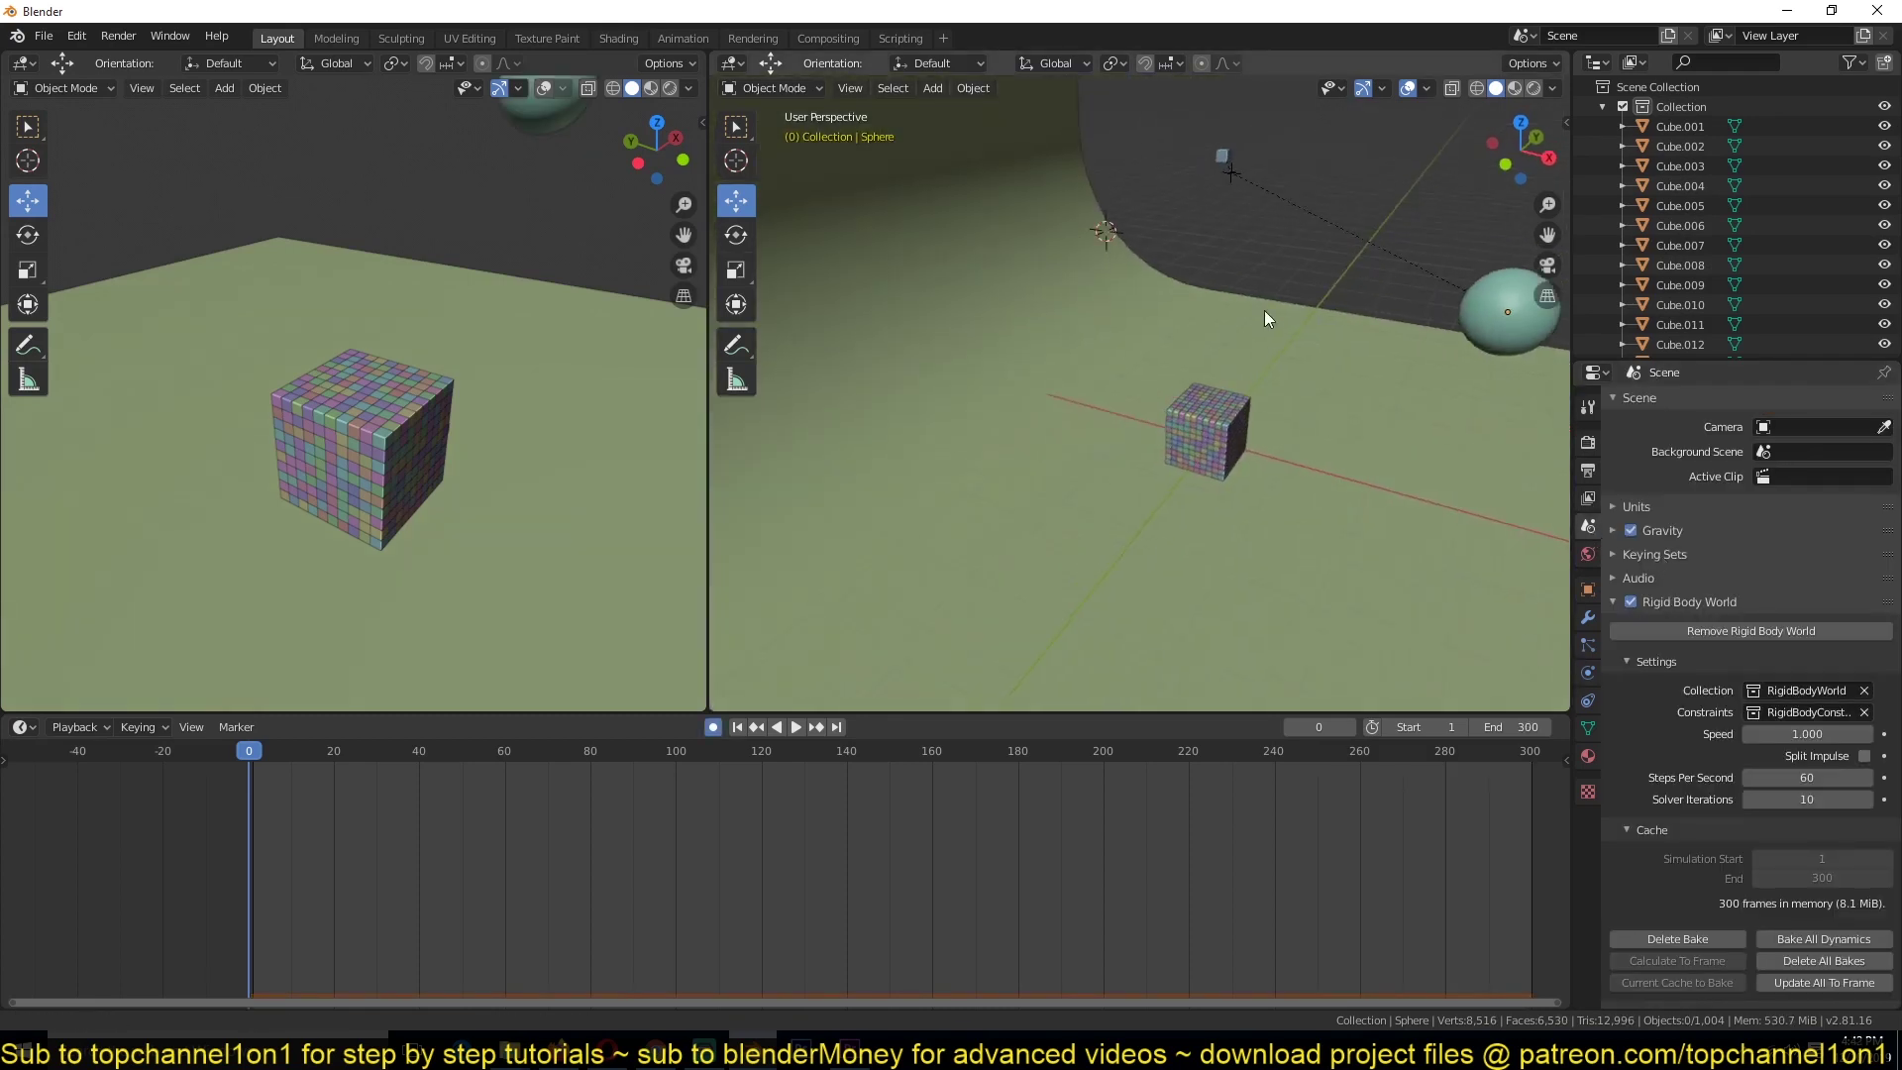
middle_drag(1264, 311, 1121, 391)
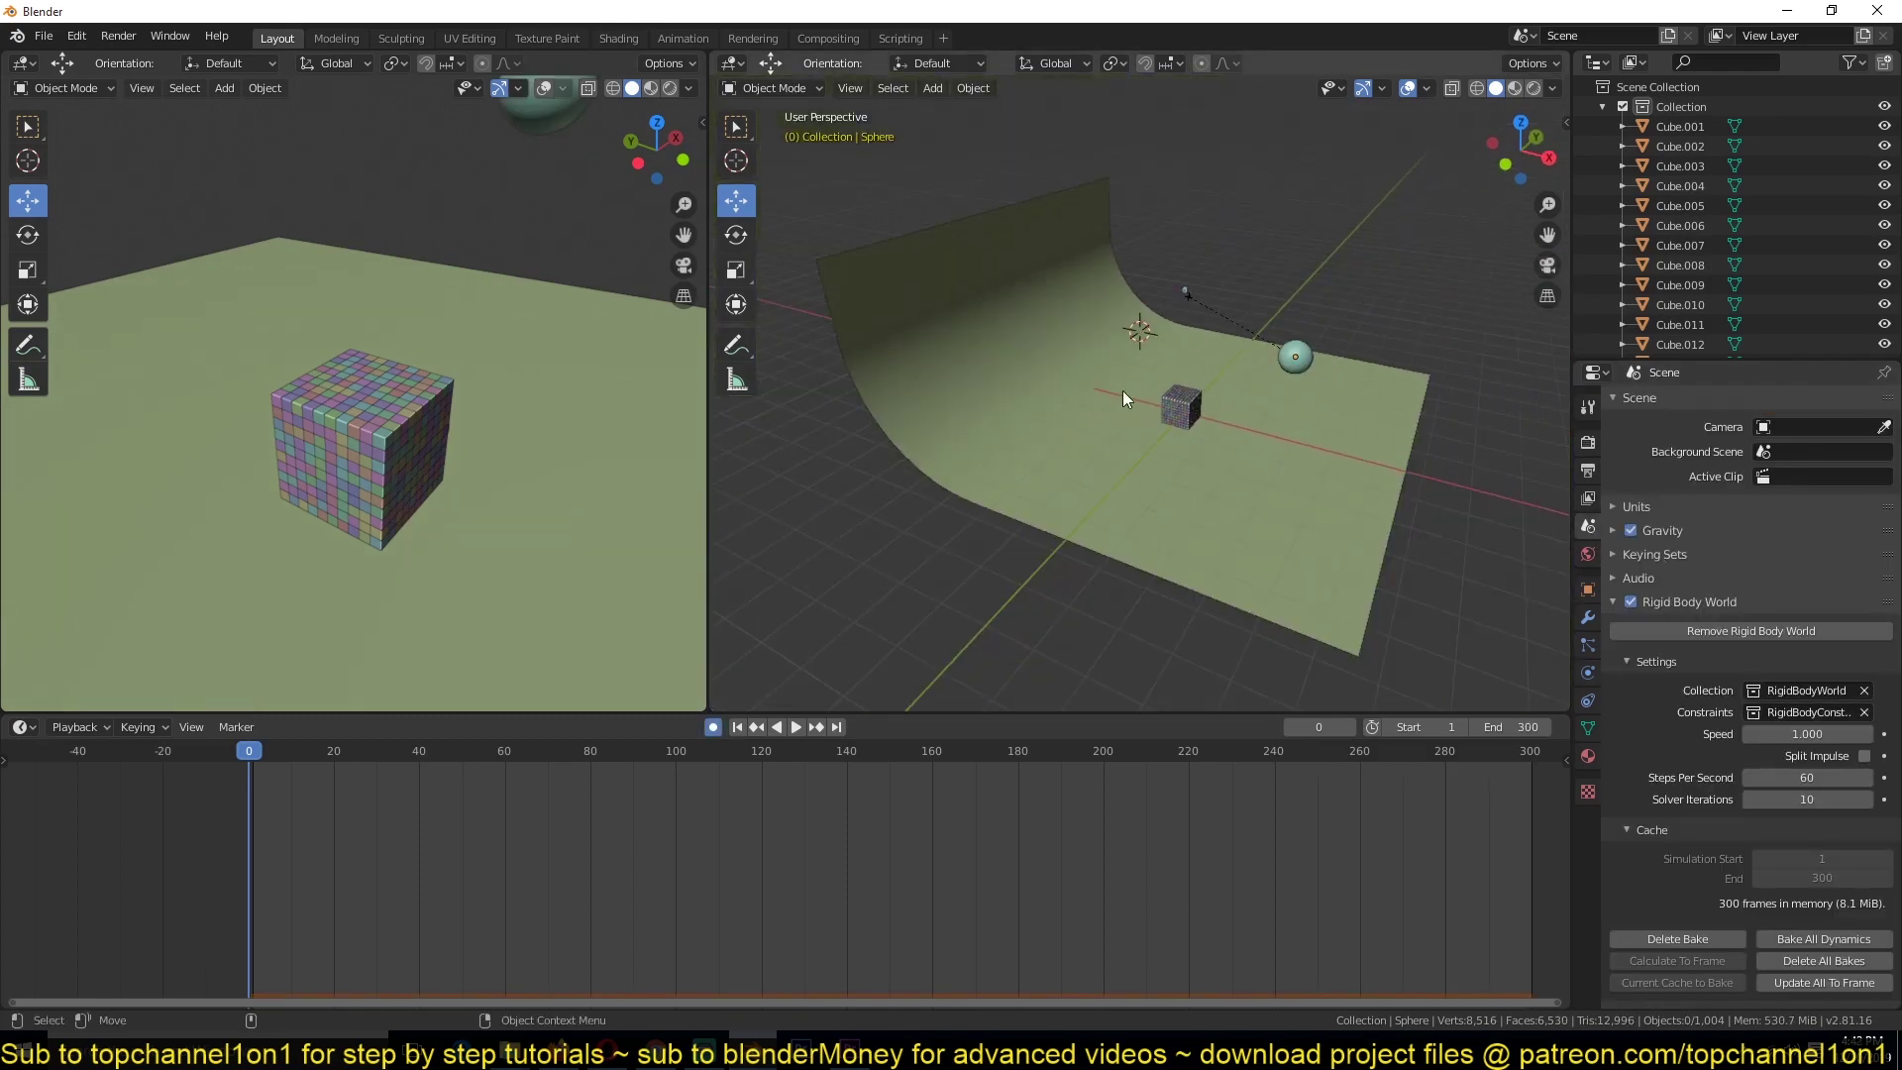
click(1085, 443)
middle_drag(957, 271, 911, 337)
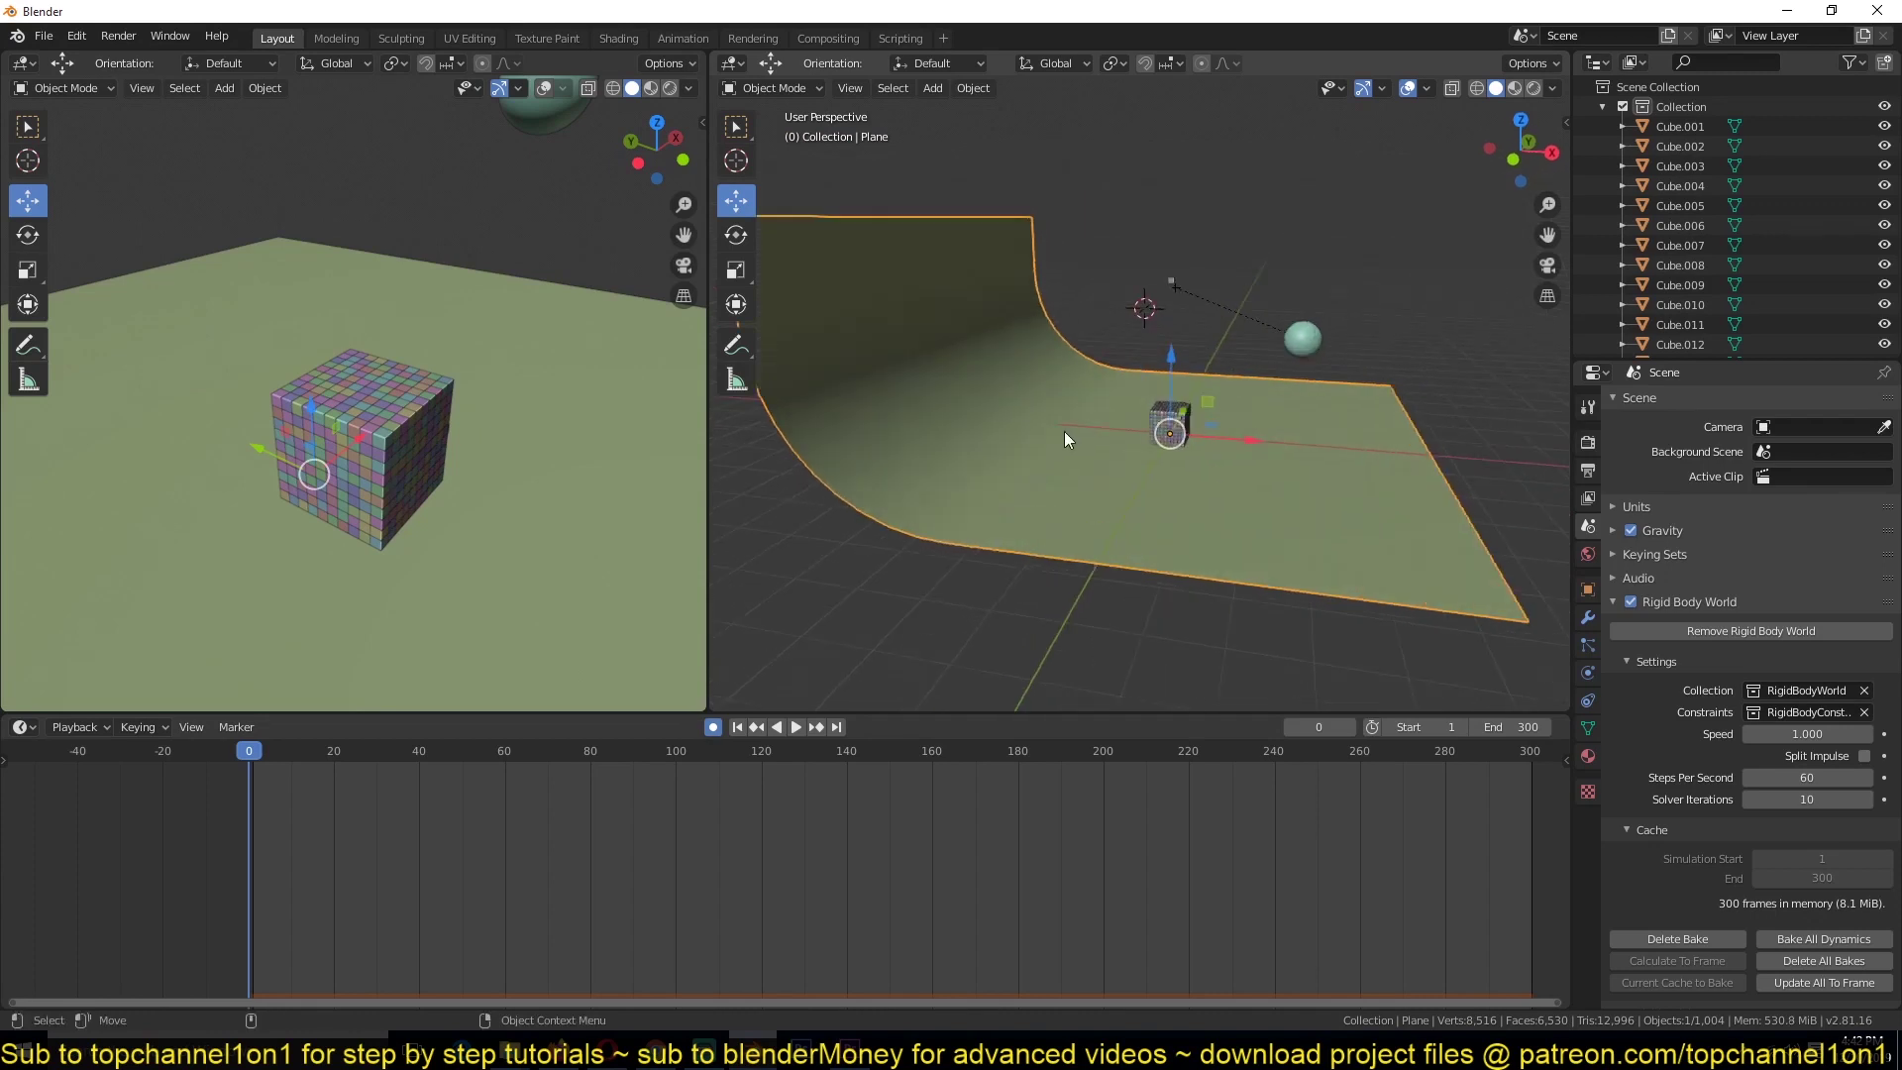
scroll(993, 413, up, 4)
shift+middle_drag(820, 358, 1123, 301)
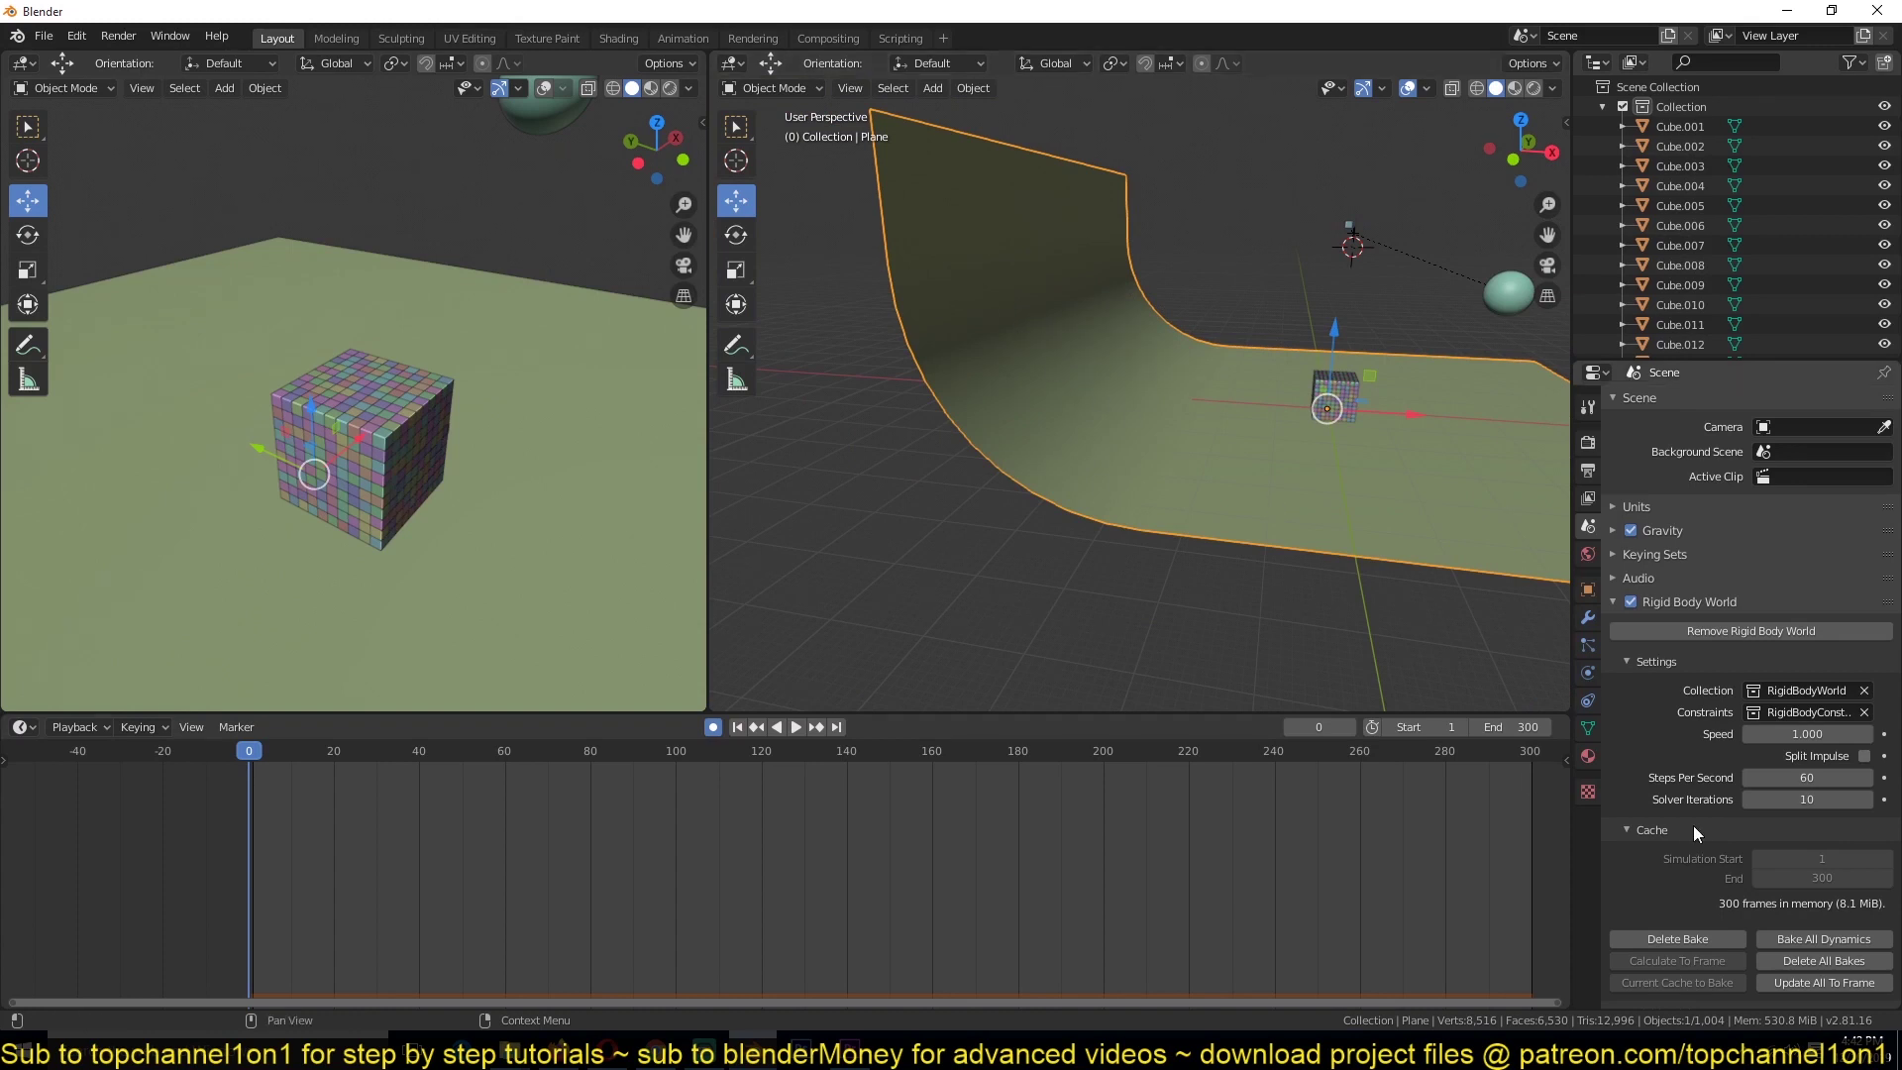
click(1589, 673)
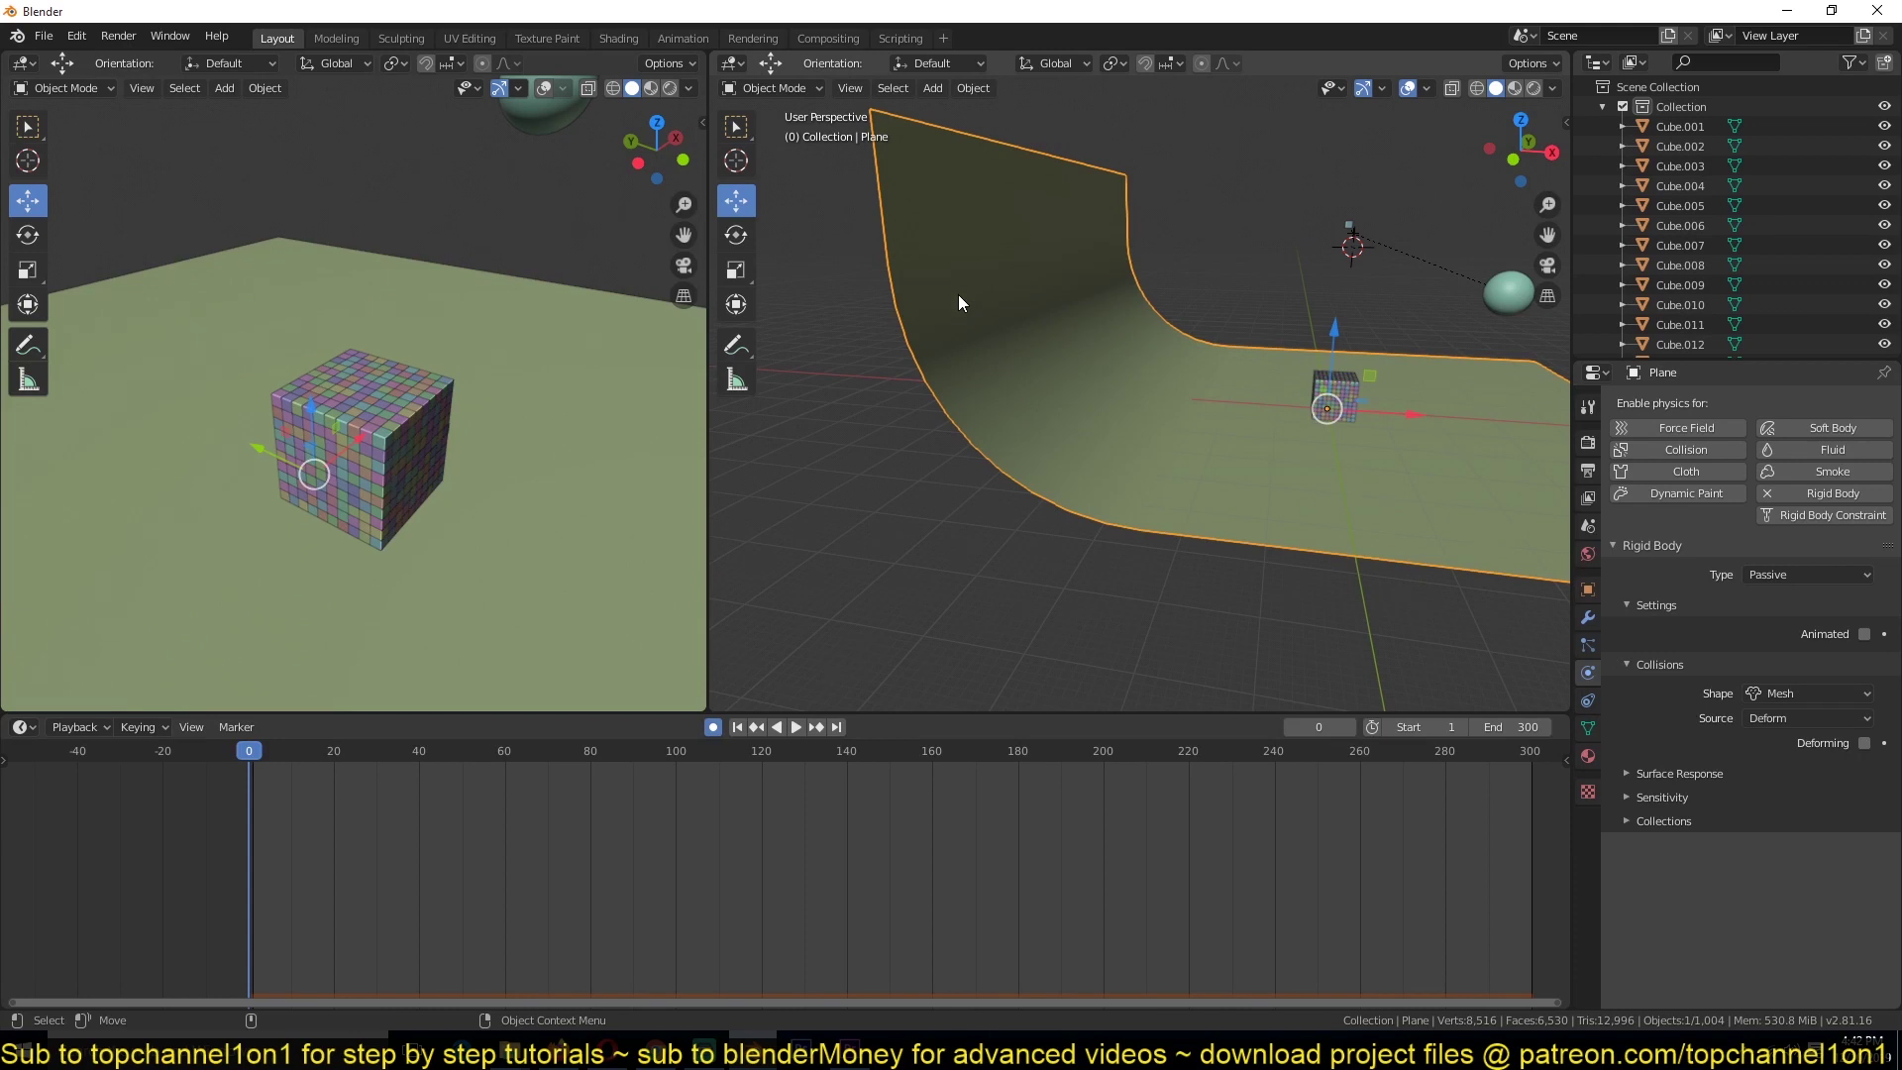
click(1748, 696)
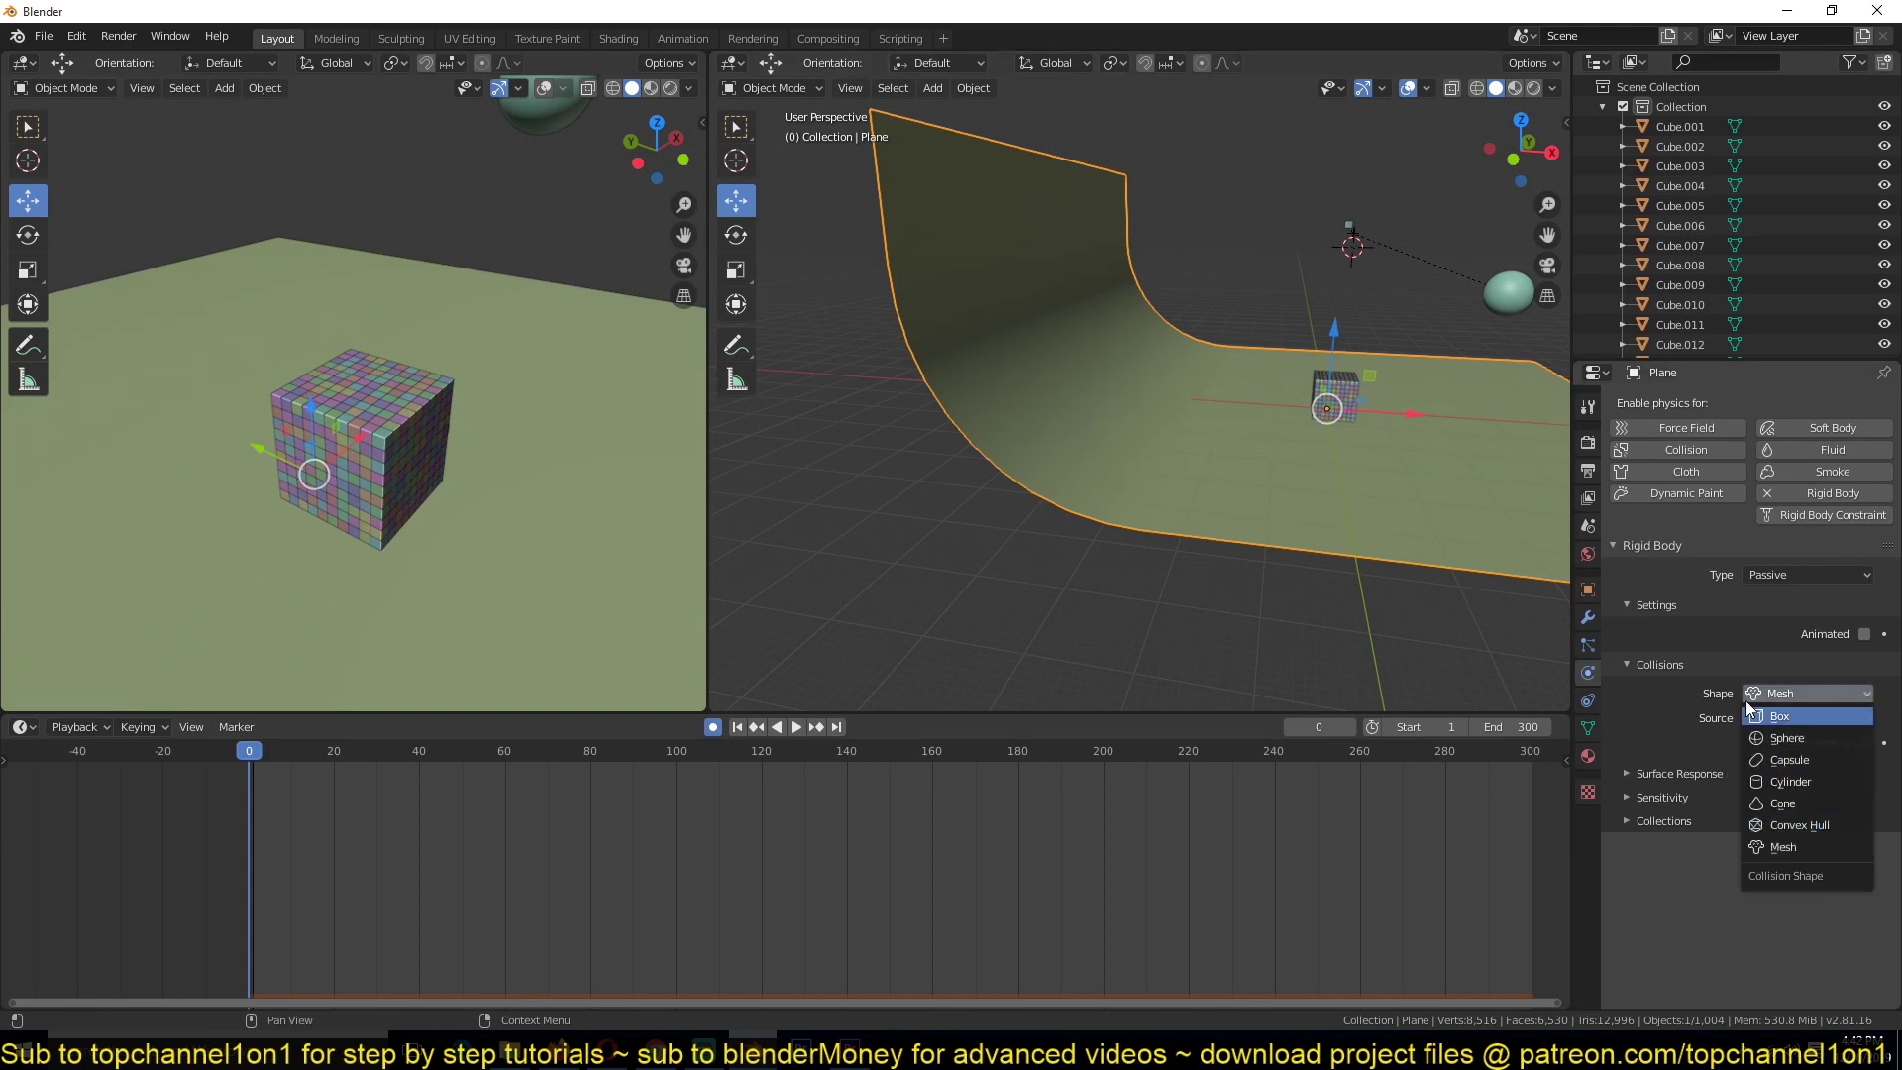
Play the simulation to watch the sphere scatter the small cubes across the ramp
middle_drag(1399, 458, 967, 276)
key(space)
middle_drag(1160, 292, 1026, 335)
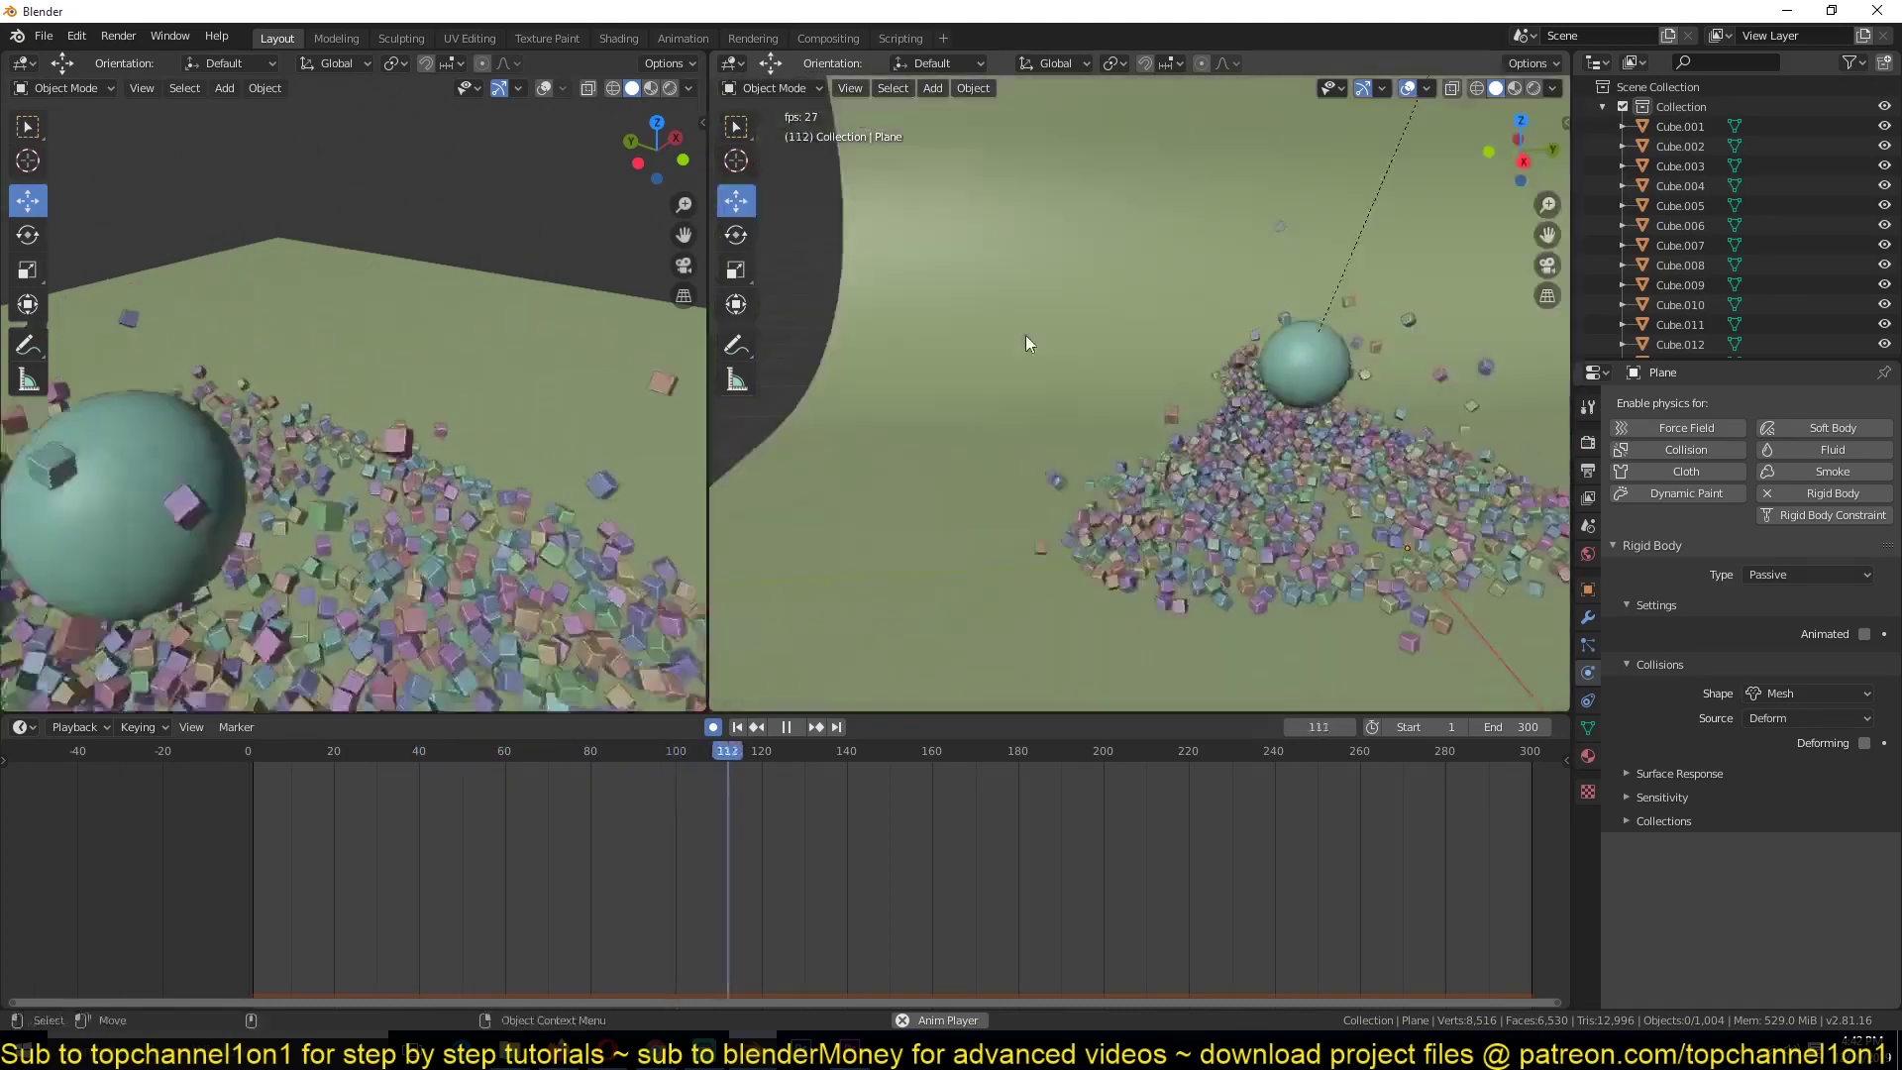
middle_drag(1263, 437, 1076, 337)
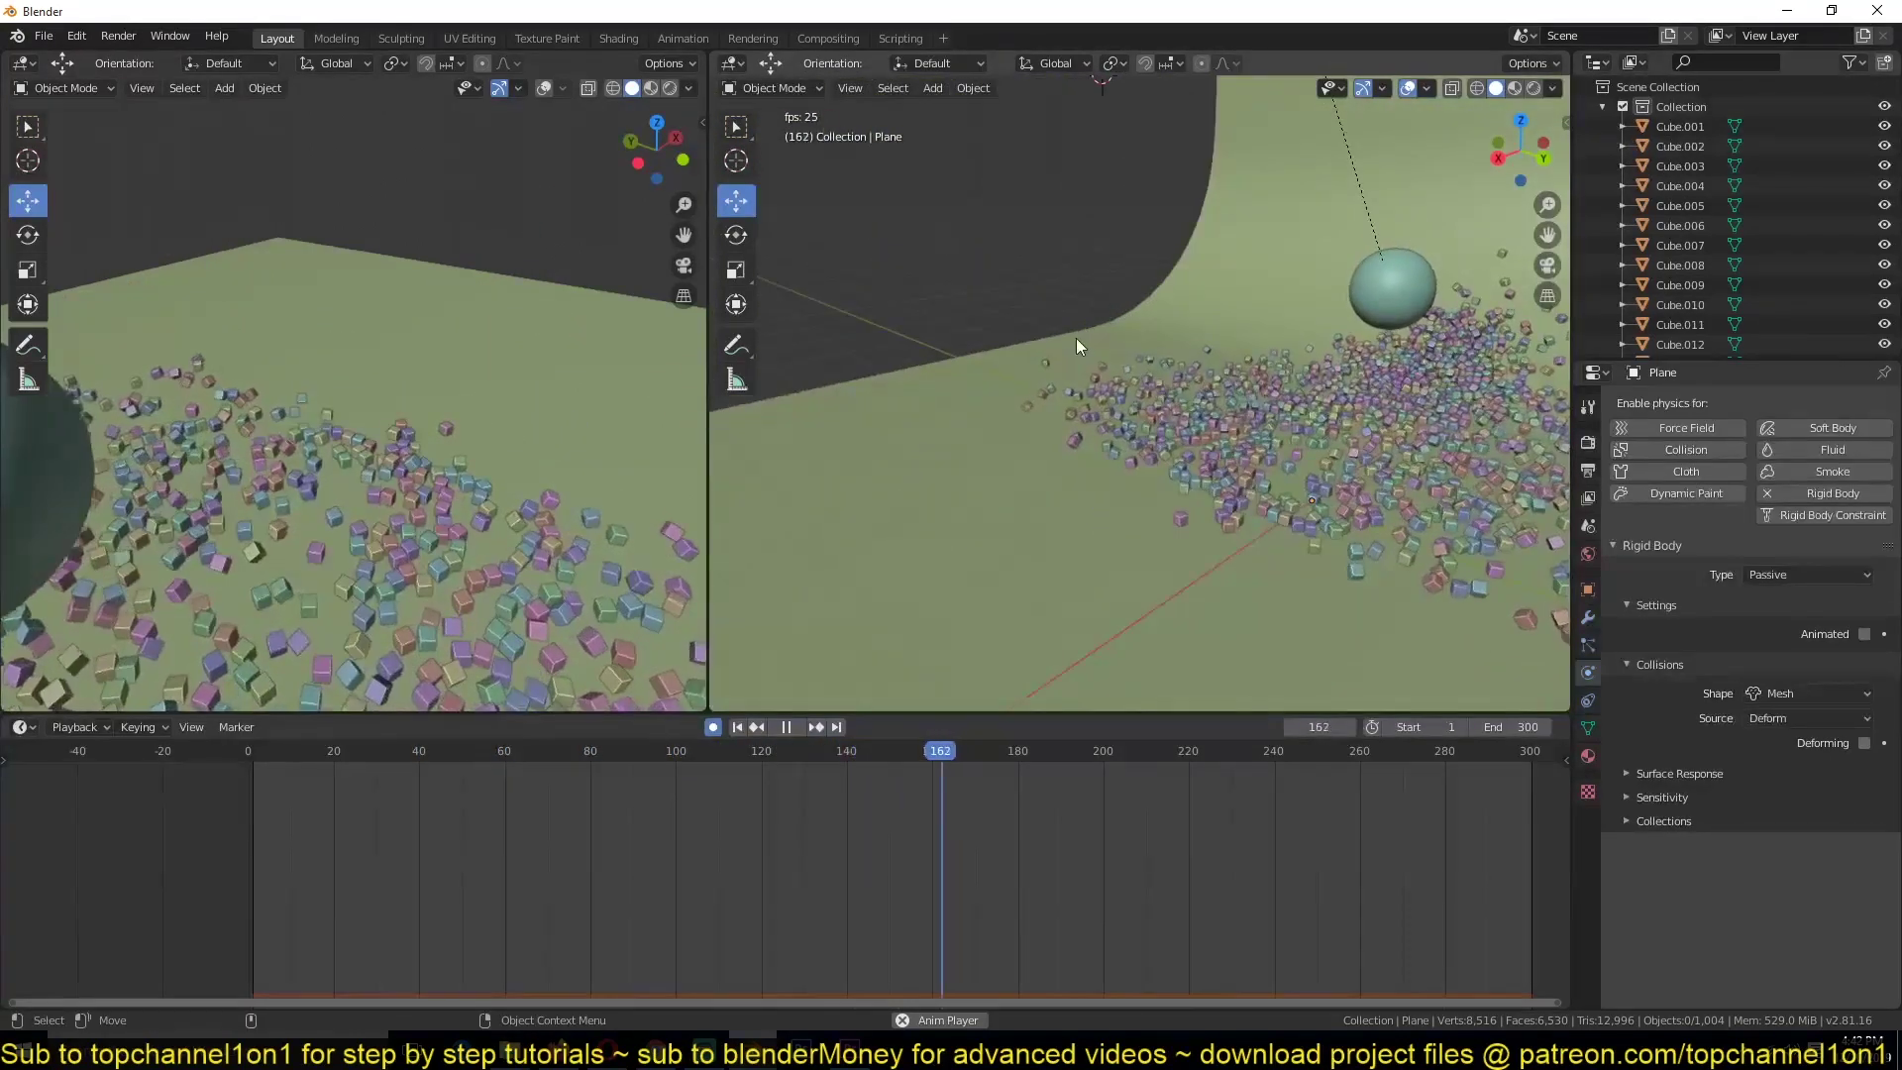
key(Escape)
Face the cube head-on in the left view and show the whole scene in the right view
middle_drag(1345, 343, 1244, 472)
scroll(1236, 472, up, 3)
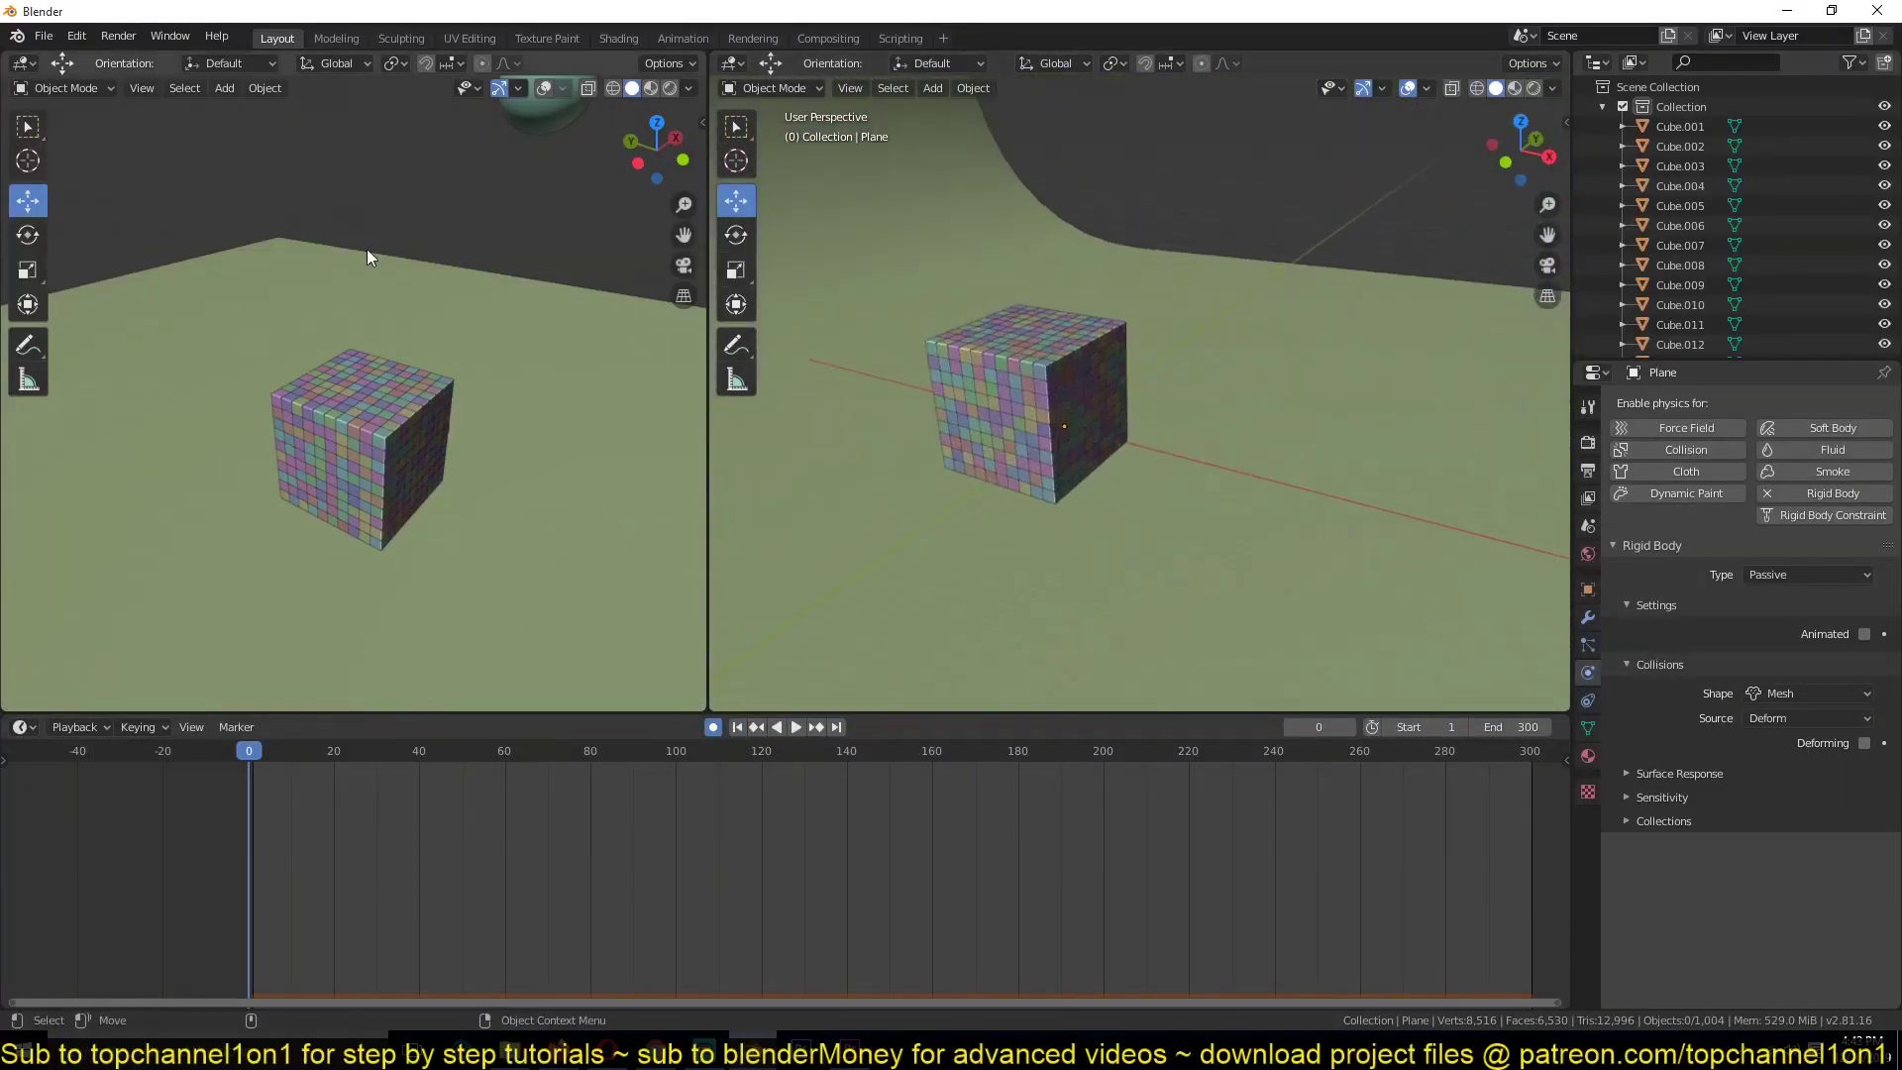
mouse_move(368, 257)
middle_down()
mouse_move(541, 287)
mouse_move(373, 226)
middle_up()
middle_drag(966, 288, 1139, 357)
scroll(1037, 355, down, 5)
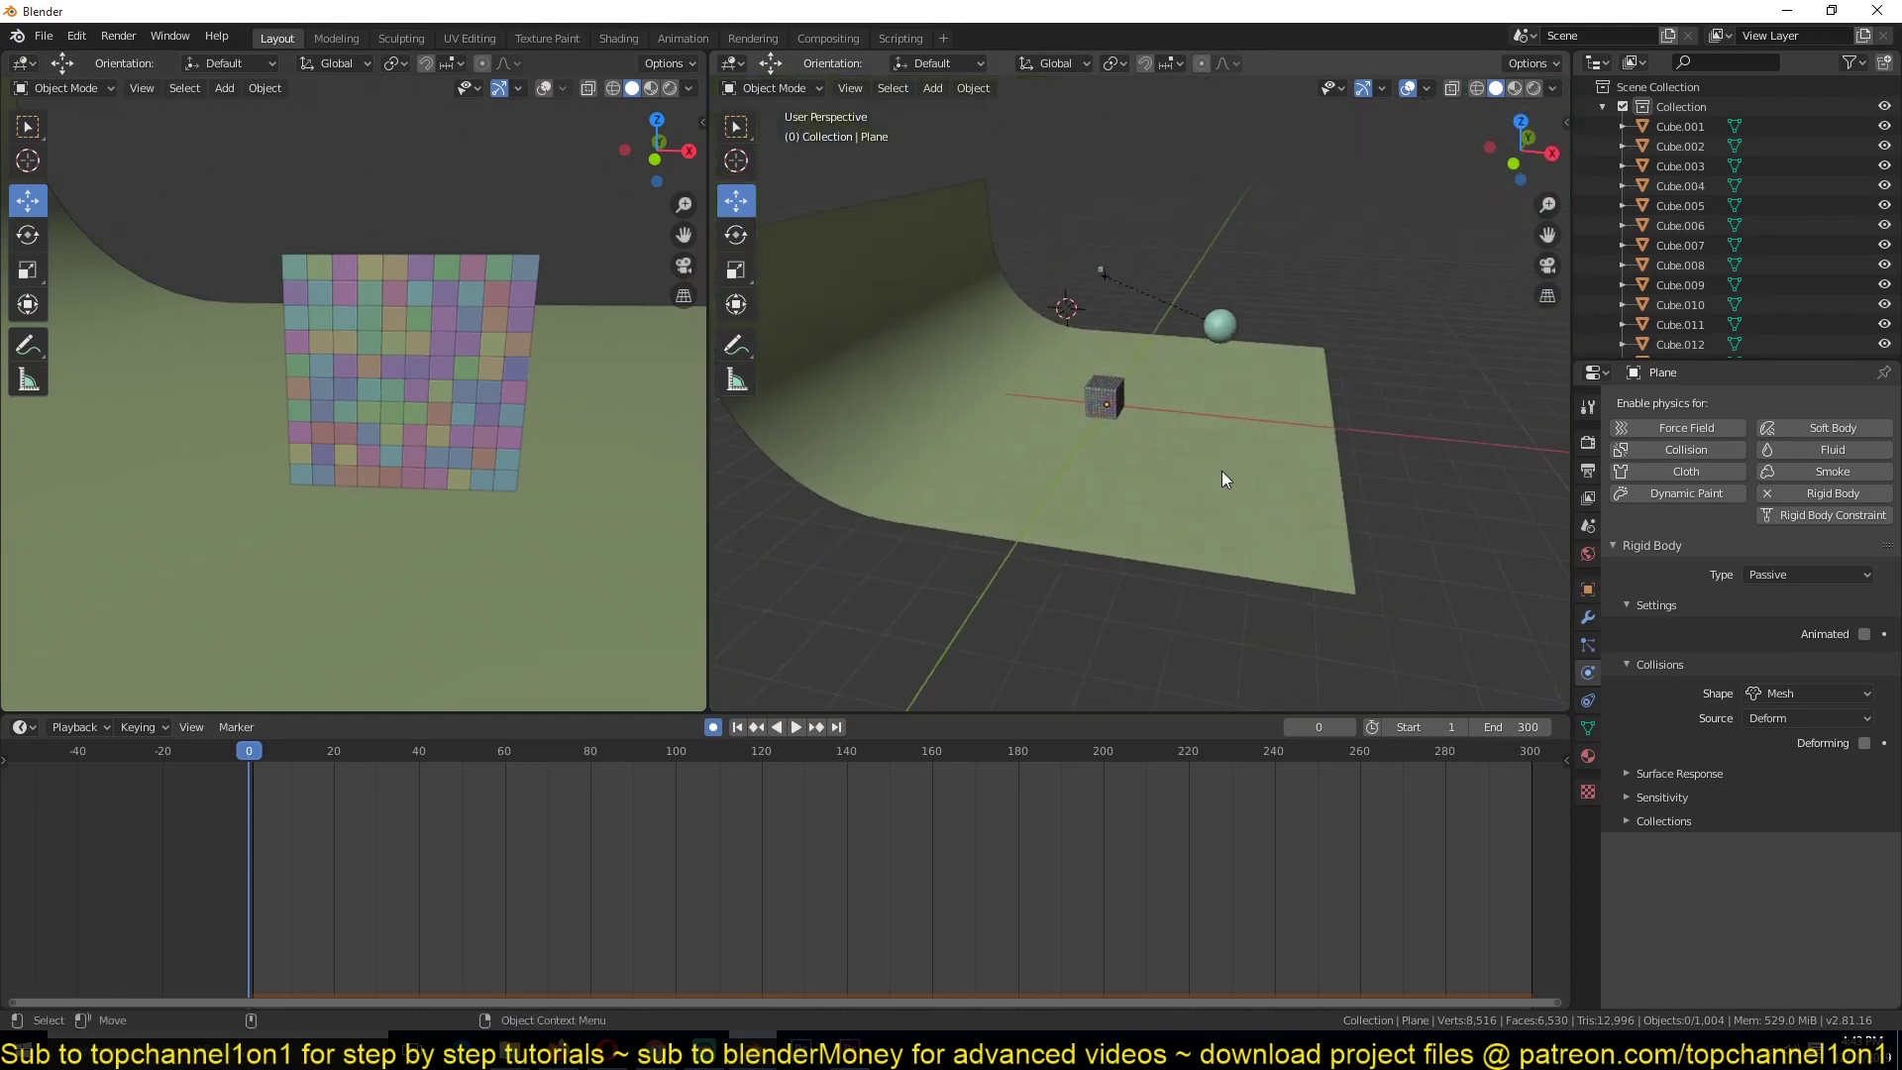
Box-select all objects and Bake to Keyframes with Start 1, End 300, Step 1
drag(921, 153, 1273, 585)
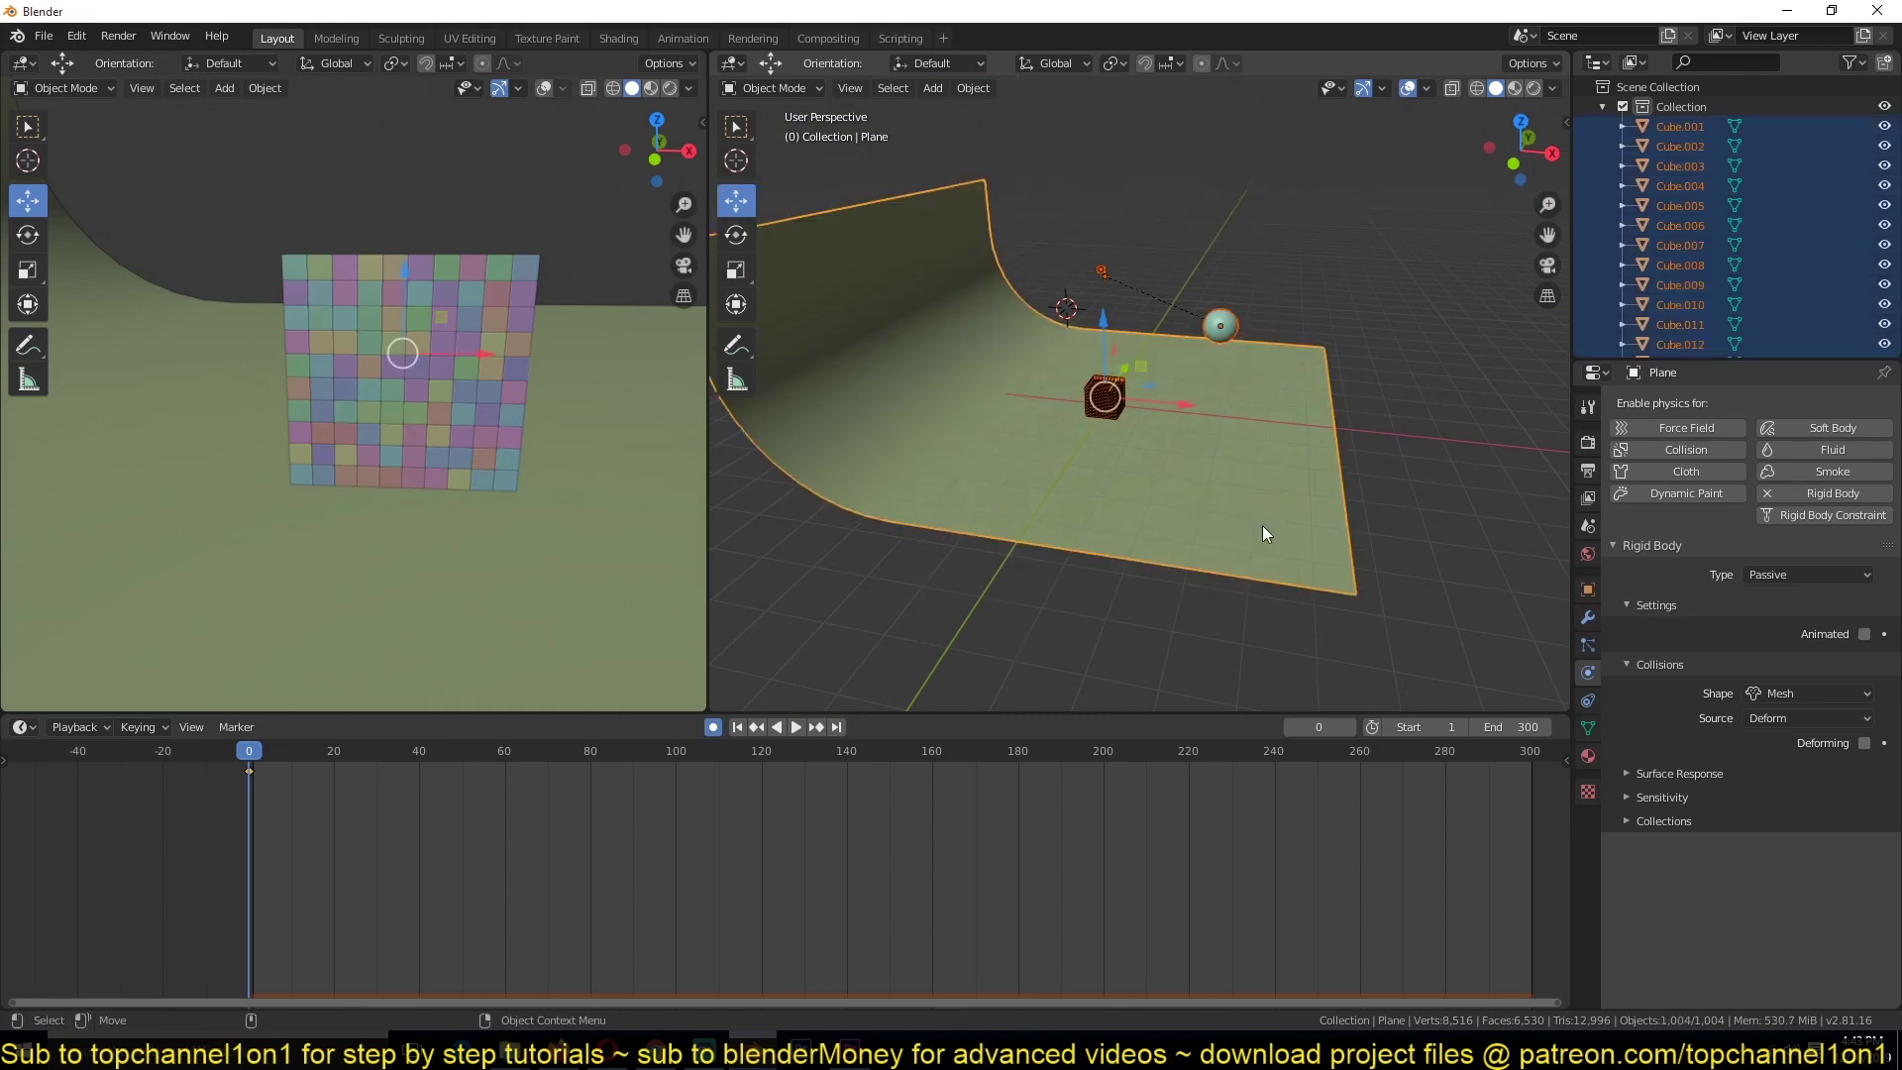
scroll(1264, 519, up, 3)
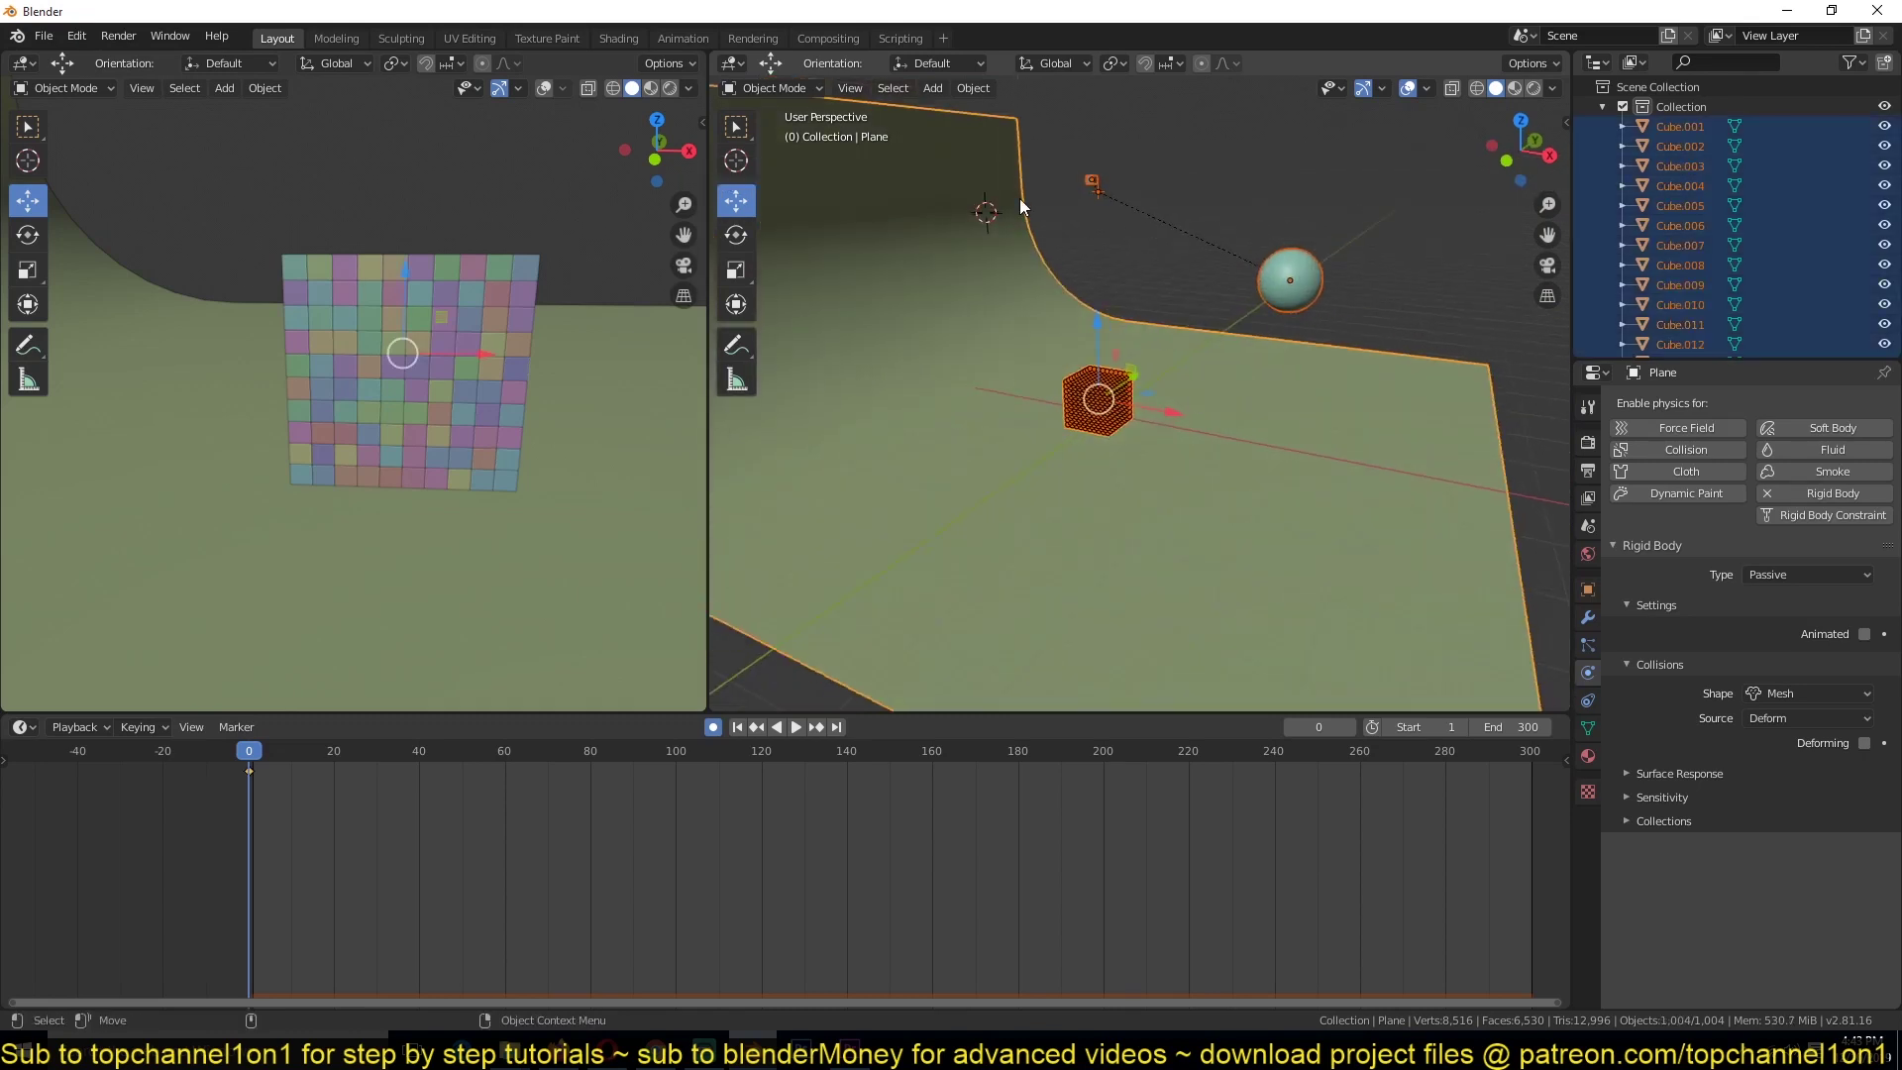
click(985, 83)
mouse_move(1031, 545)
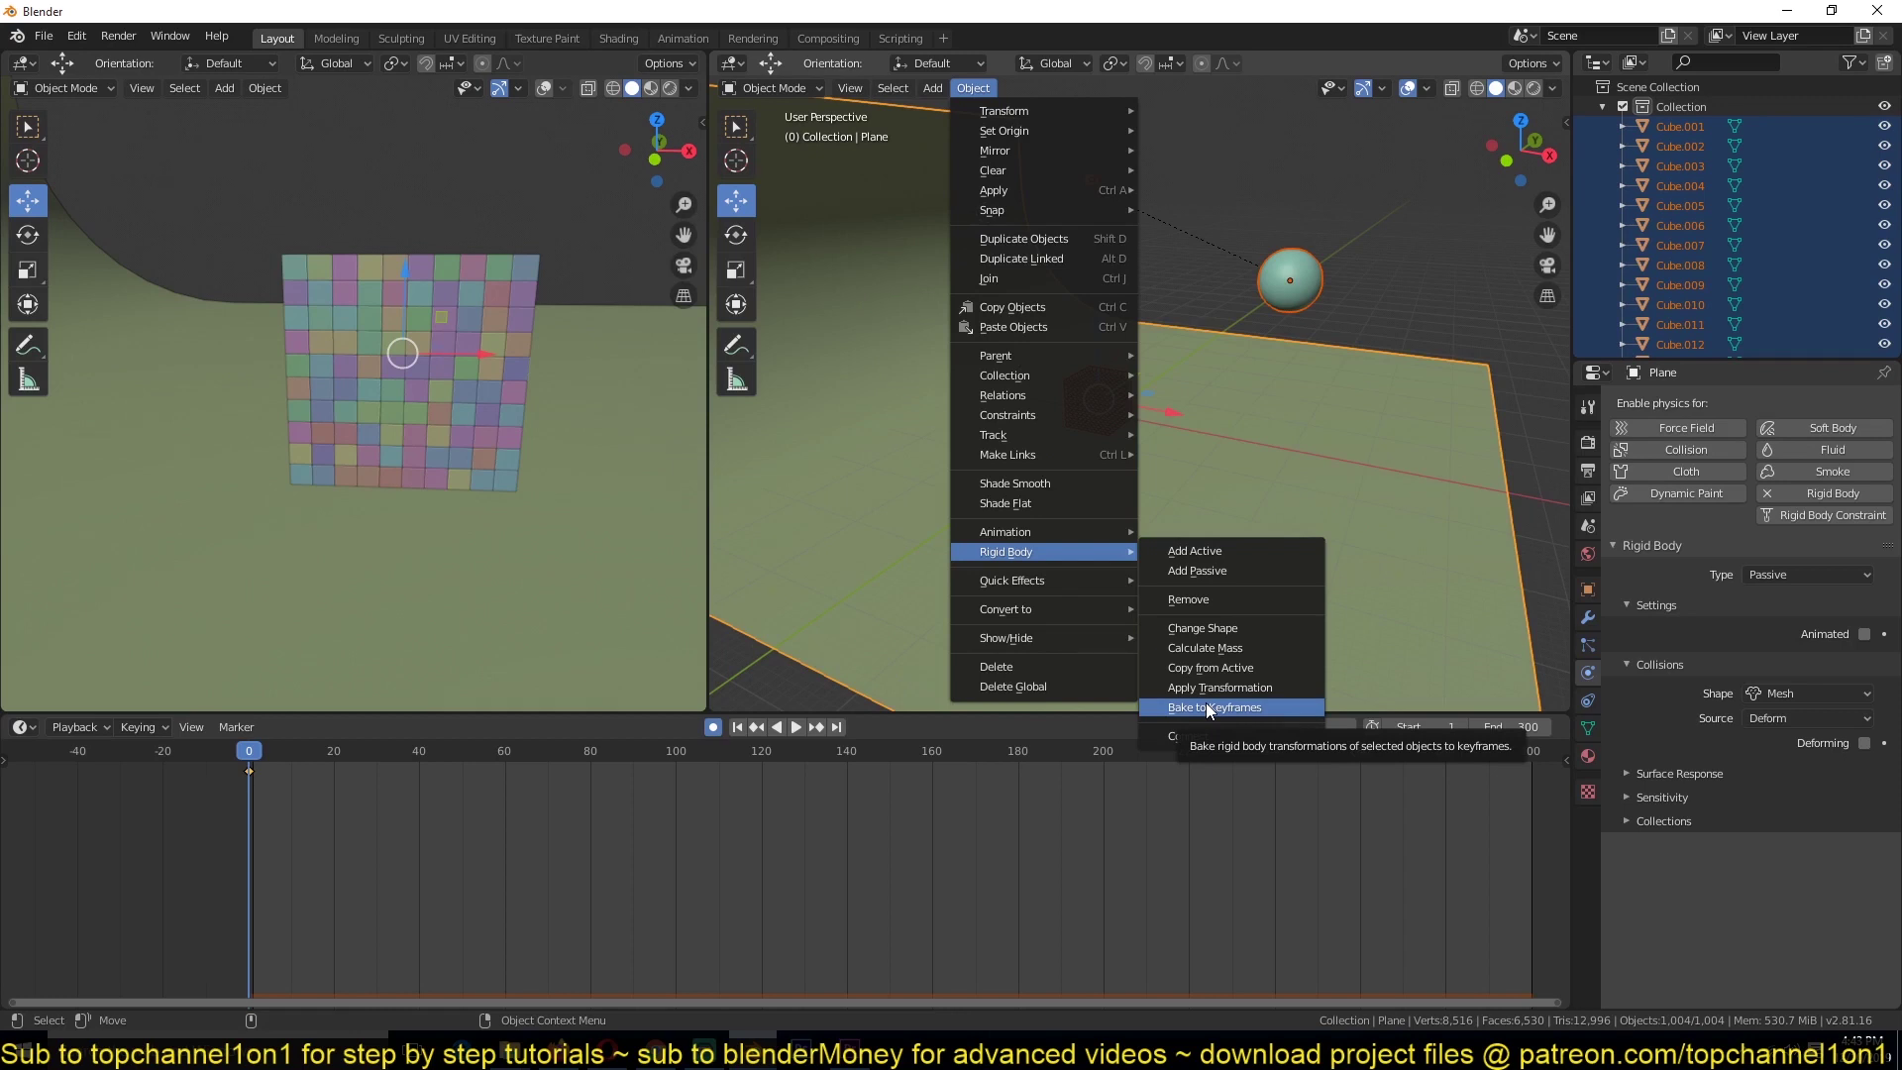
click(1207, 706)
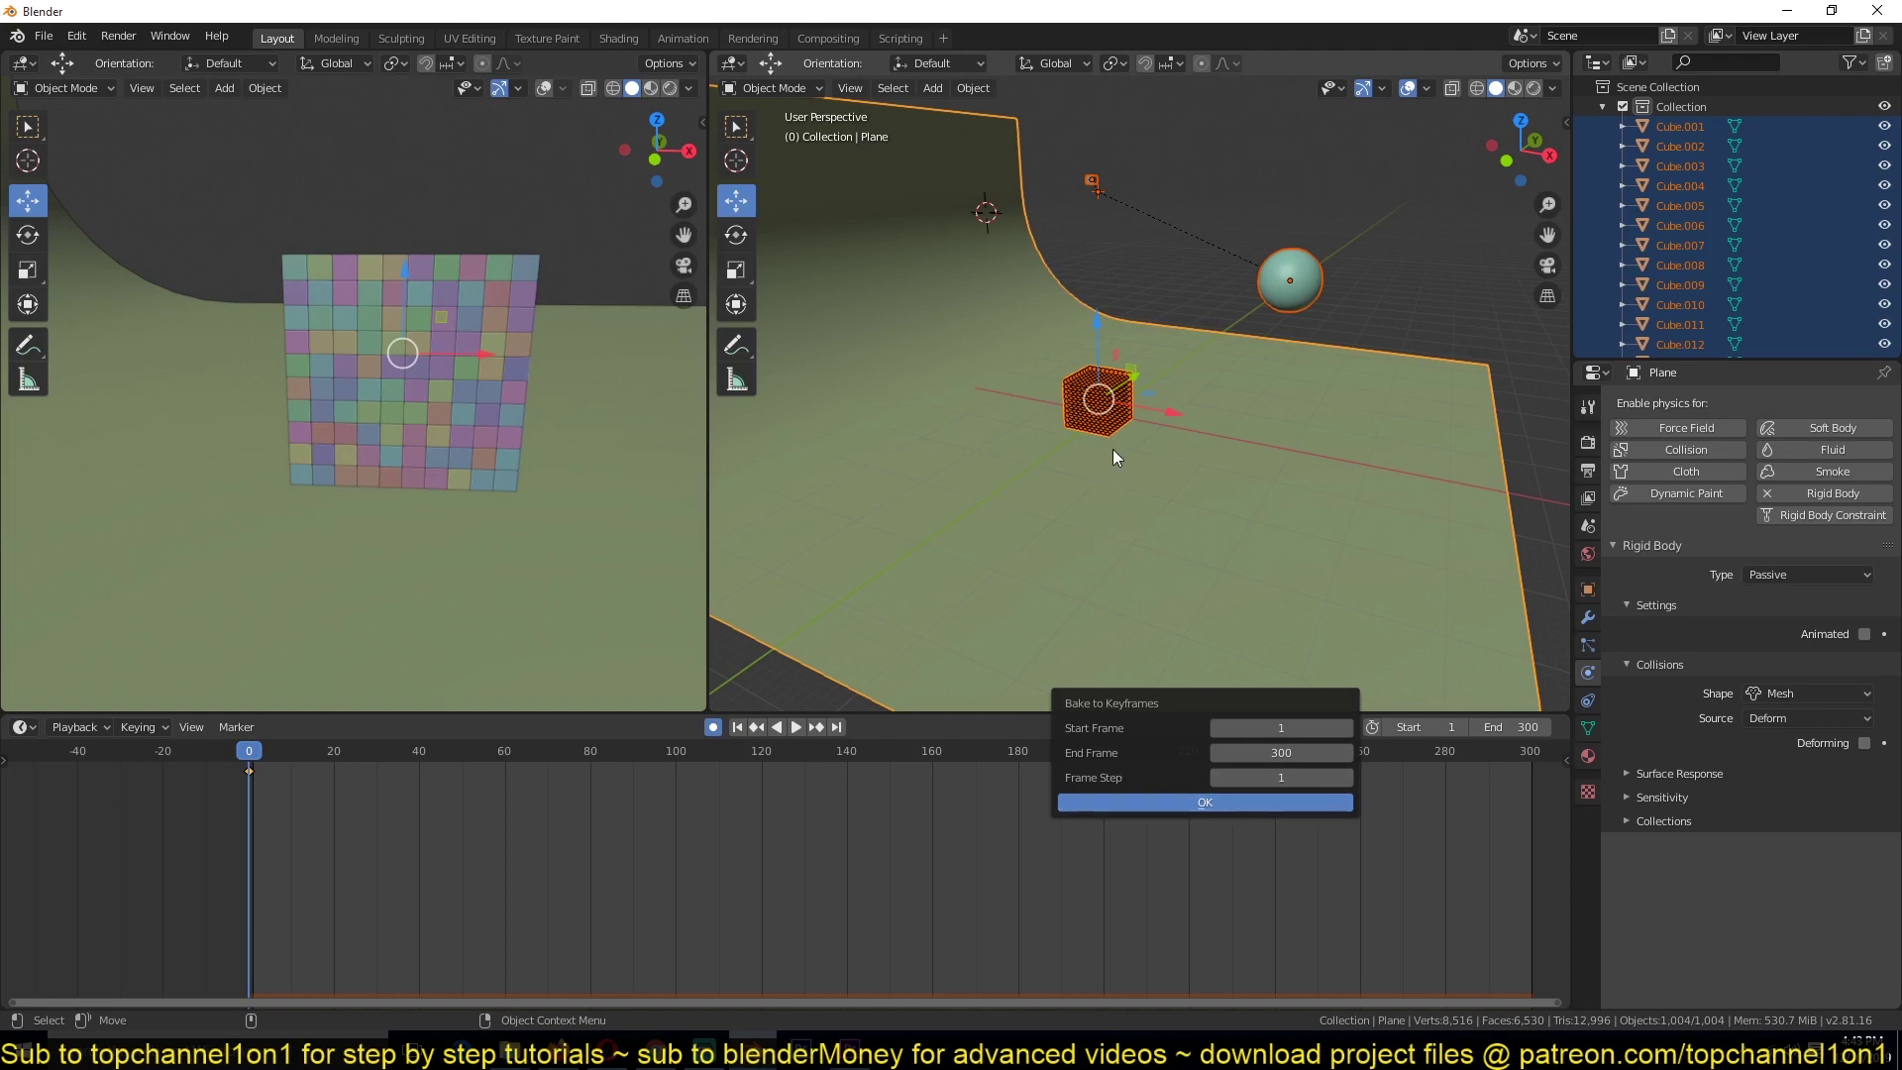
key(Return)
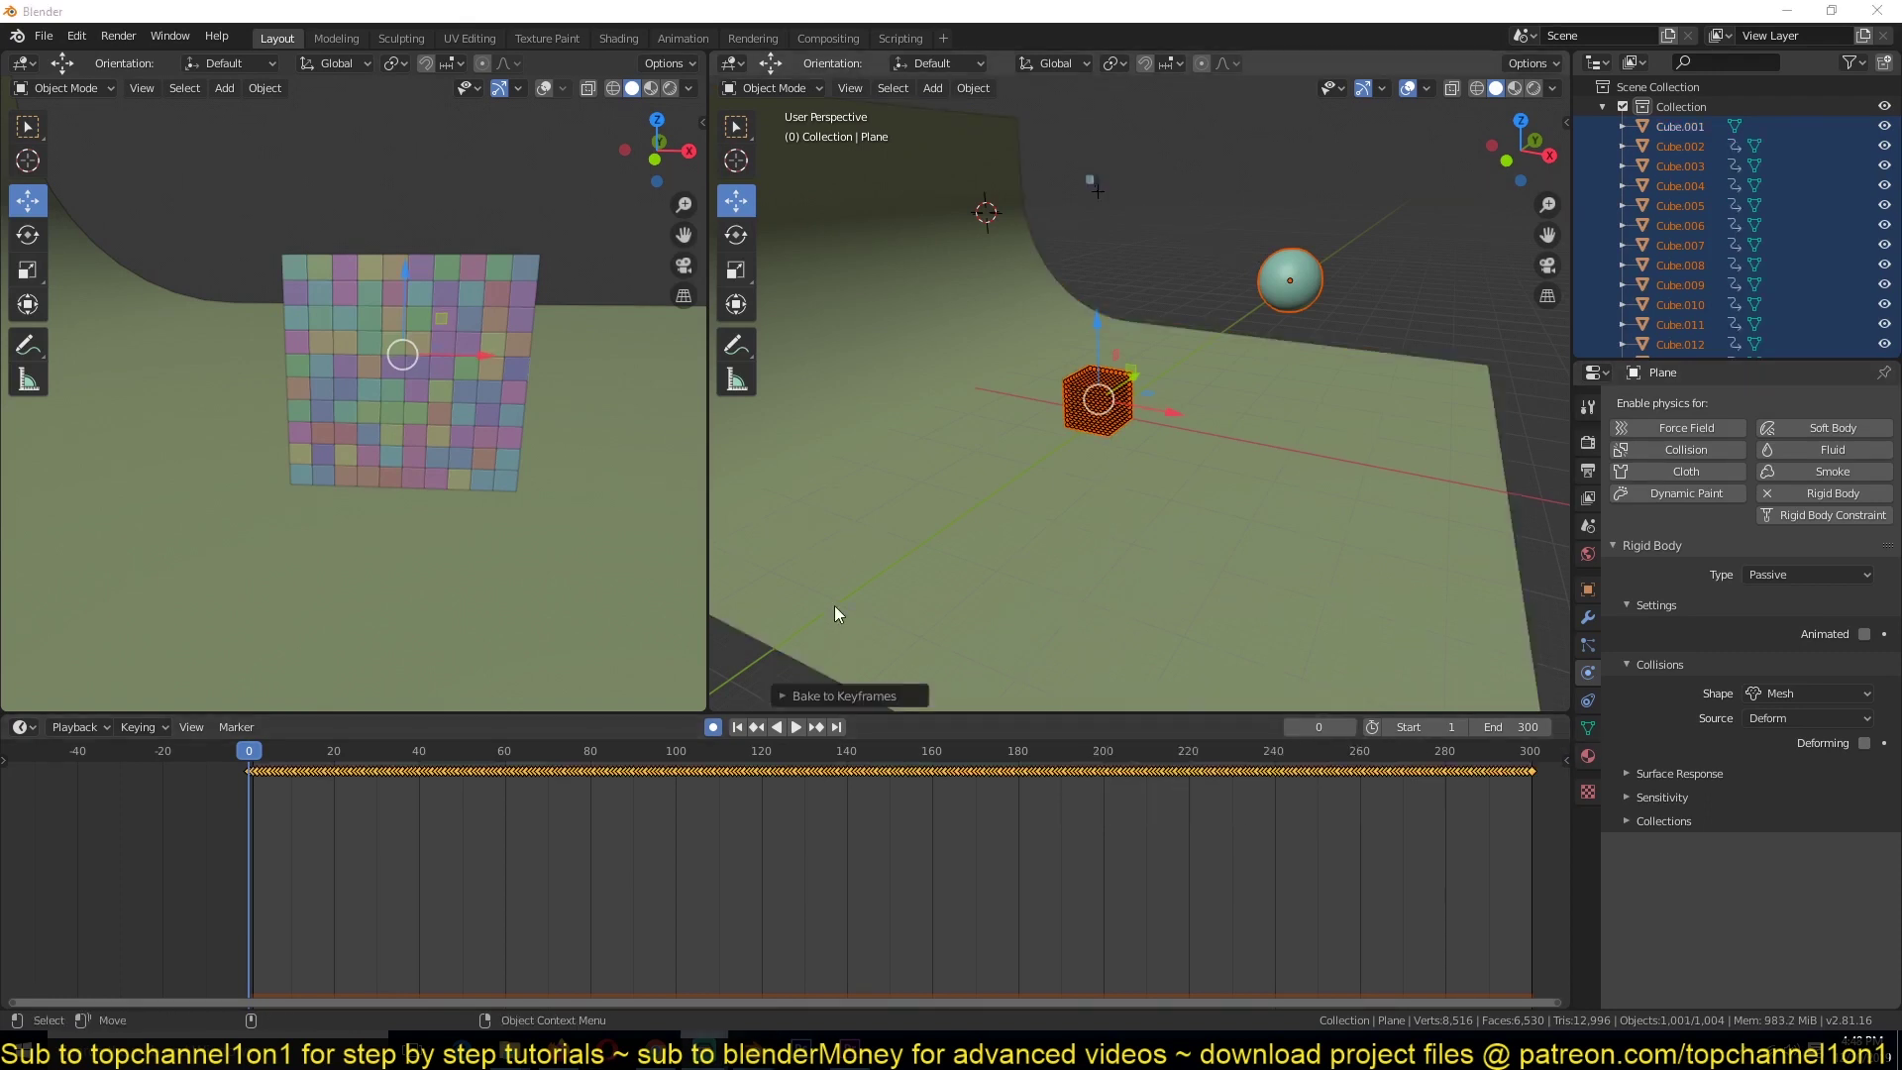
Hide the ground plane with H and box-select all the cube pieces
click(1438, 311)
click(1299, 283)
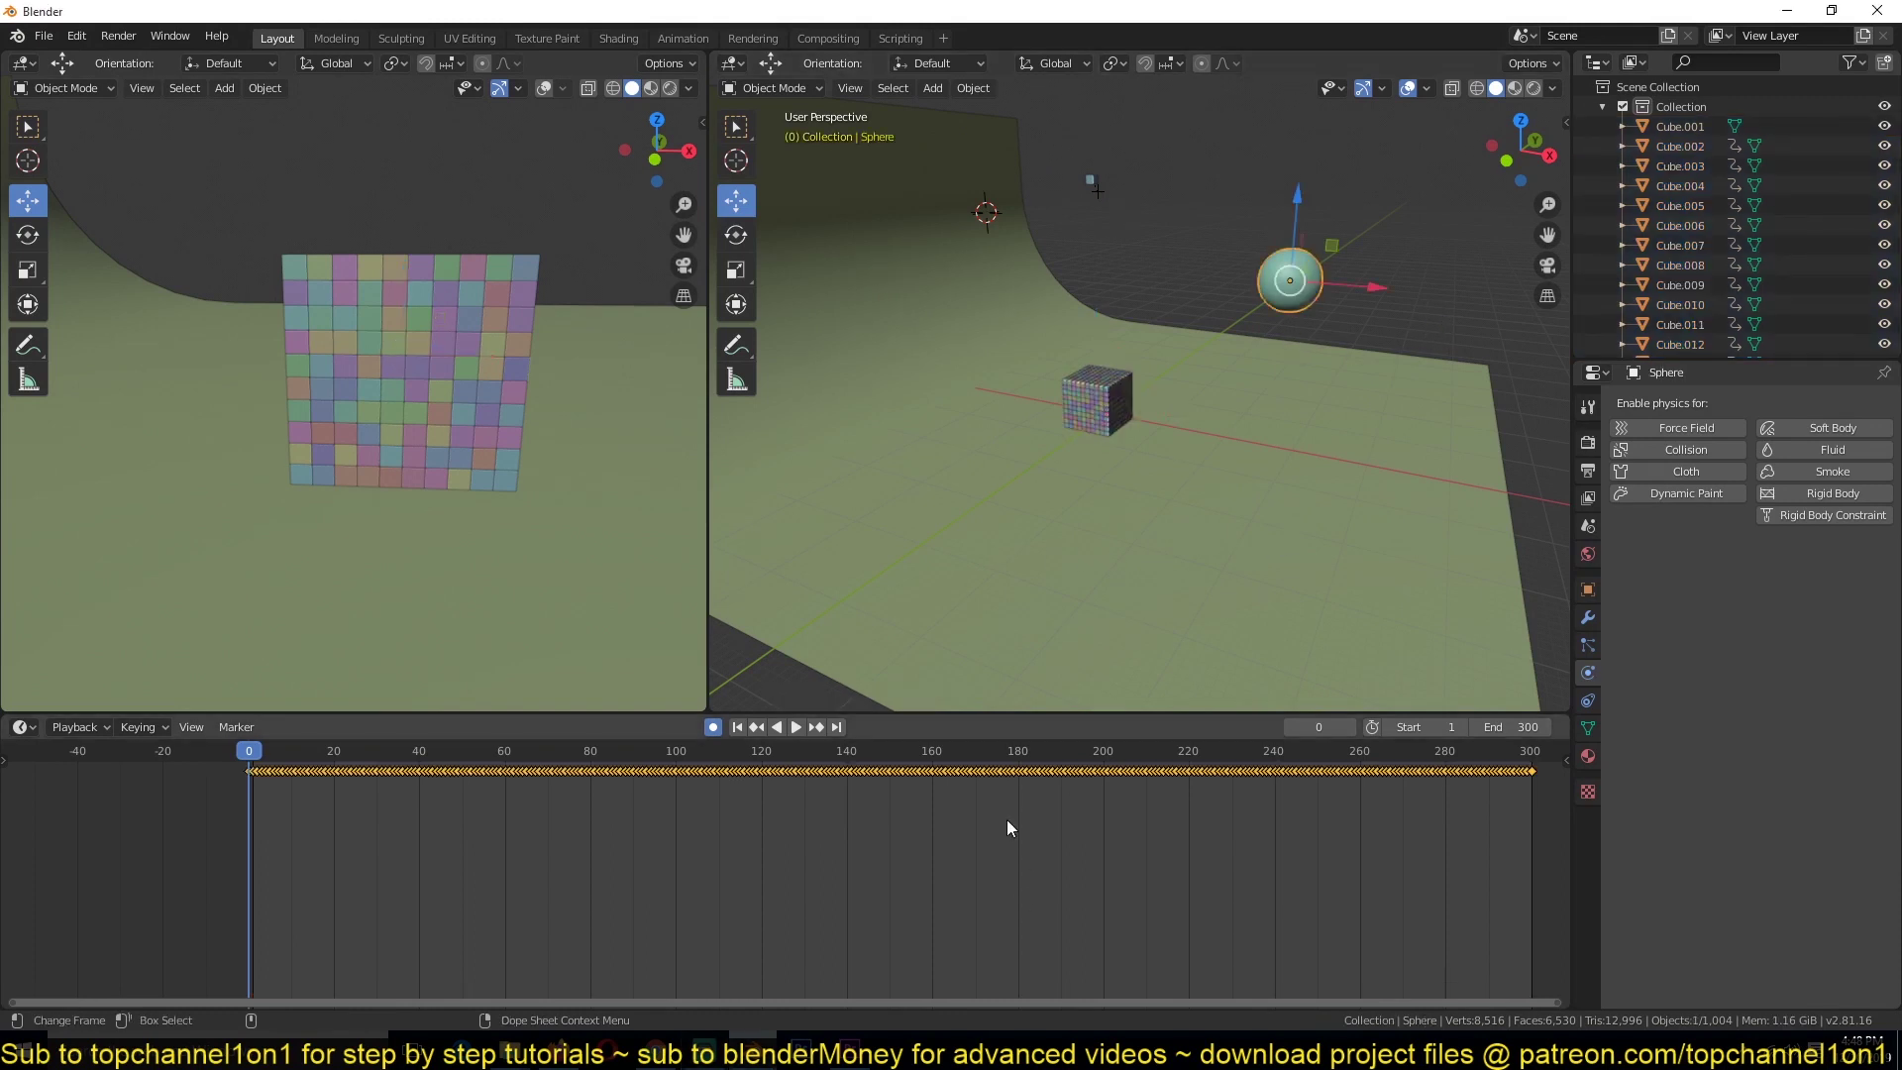
click(1145, 480)
key(h)
middle_drag(1060, 283, 1121, 290)
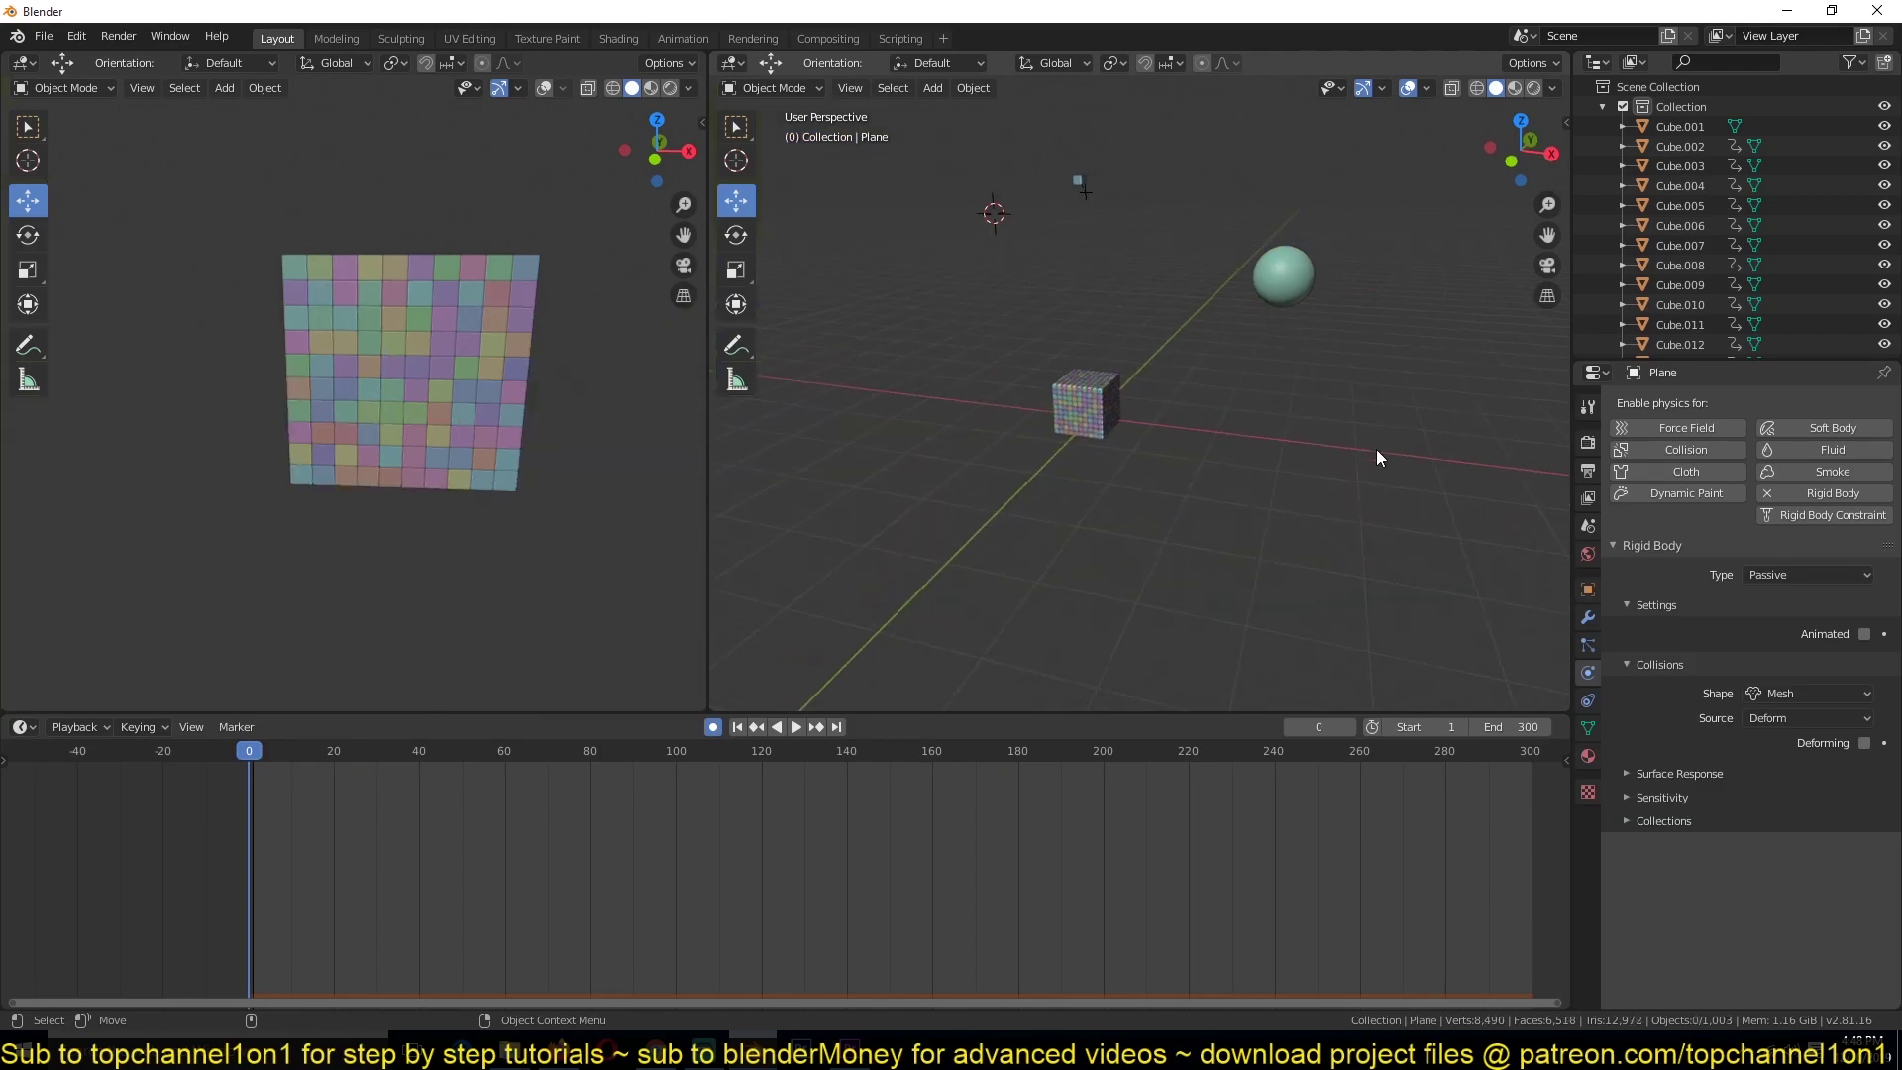
key(b)
drag(983, 231, 1405, 494)
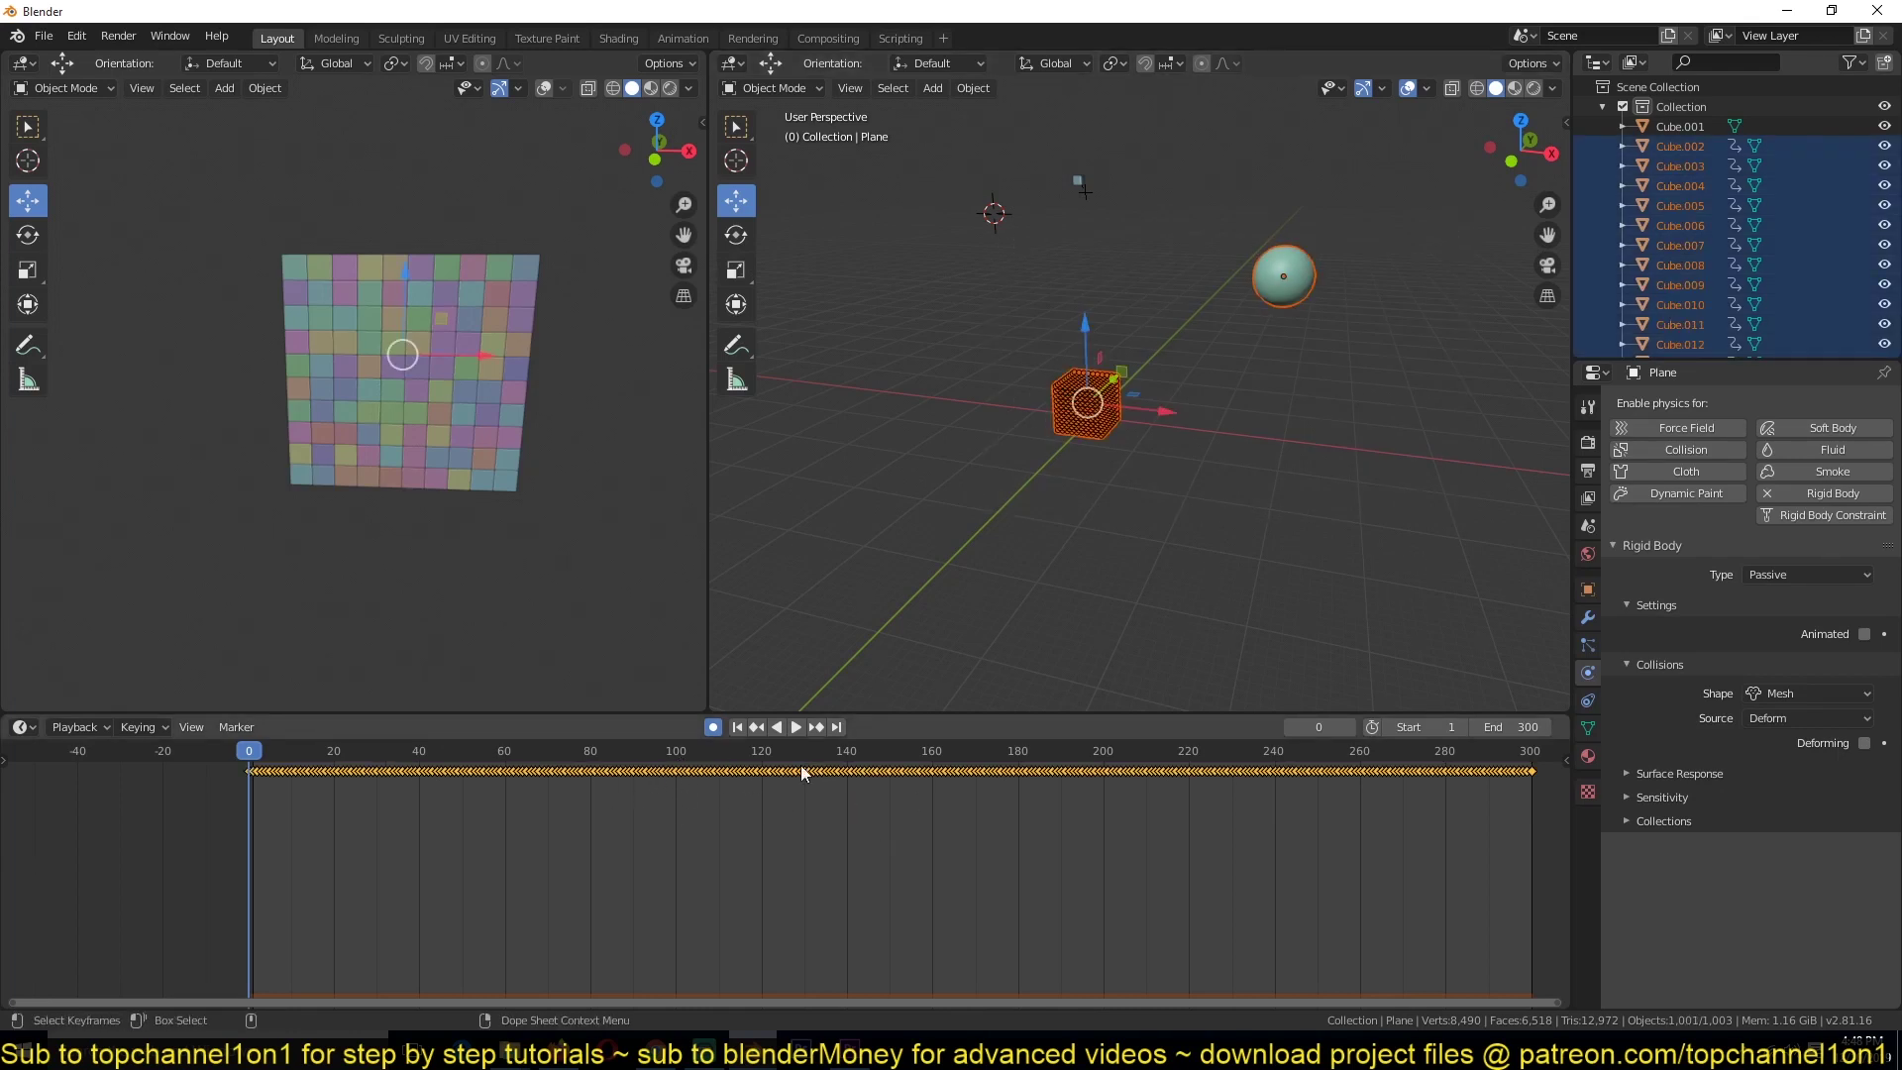
Play the timeline to find the sphere's impact at frame 78, then deselect all keyframes
click(676, 751)
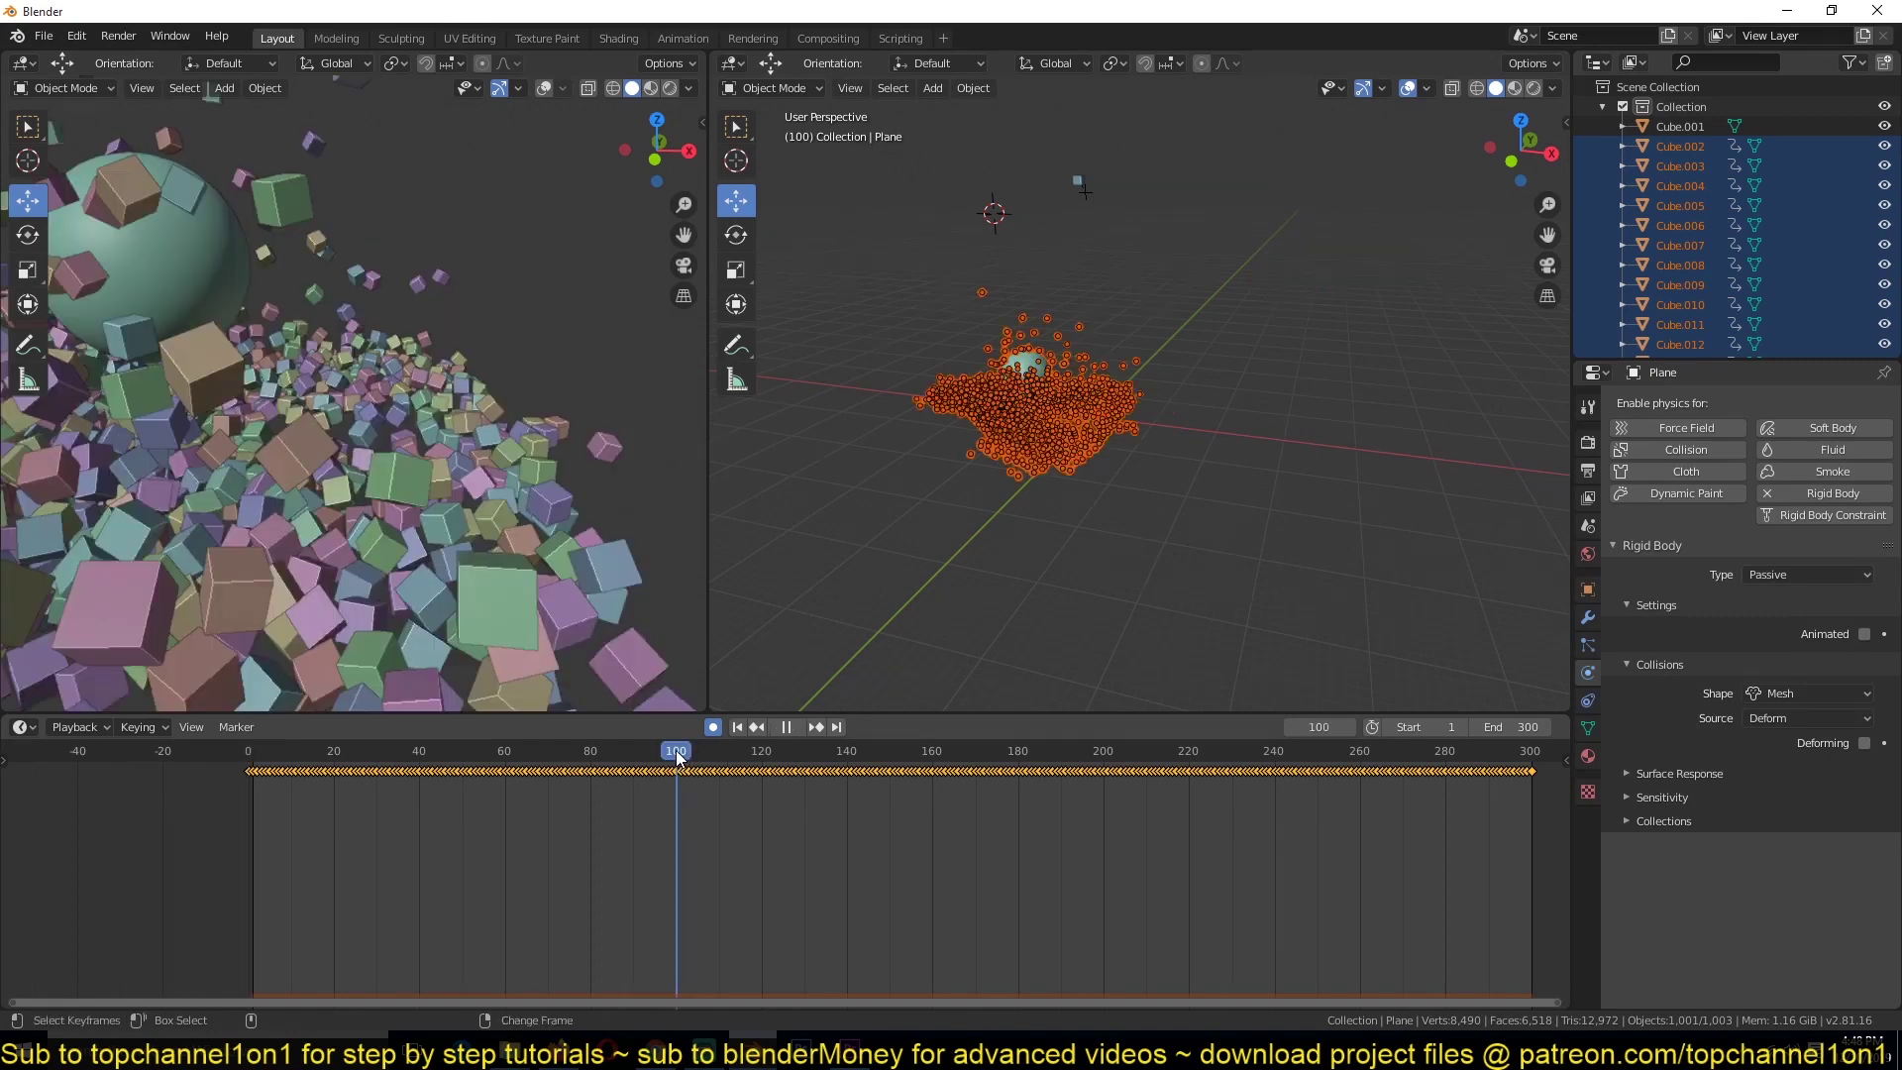
scroll(445, 515, down, 4)
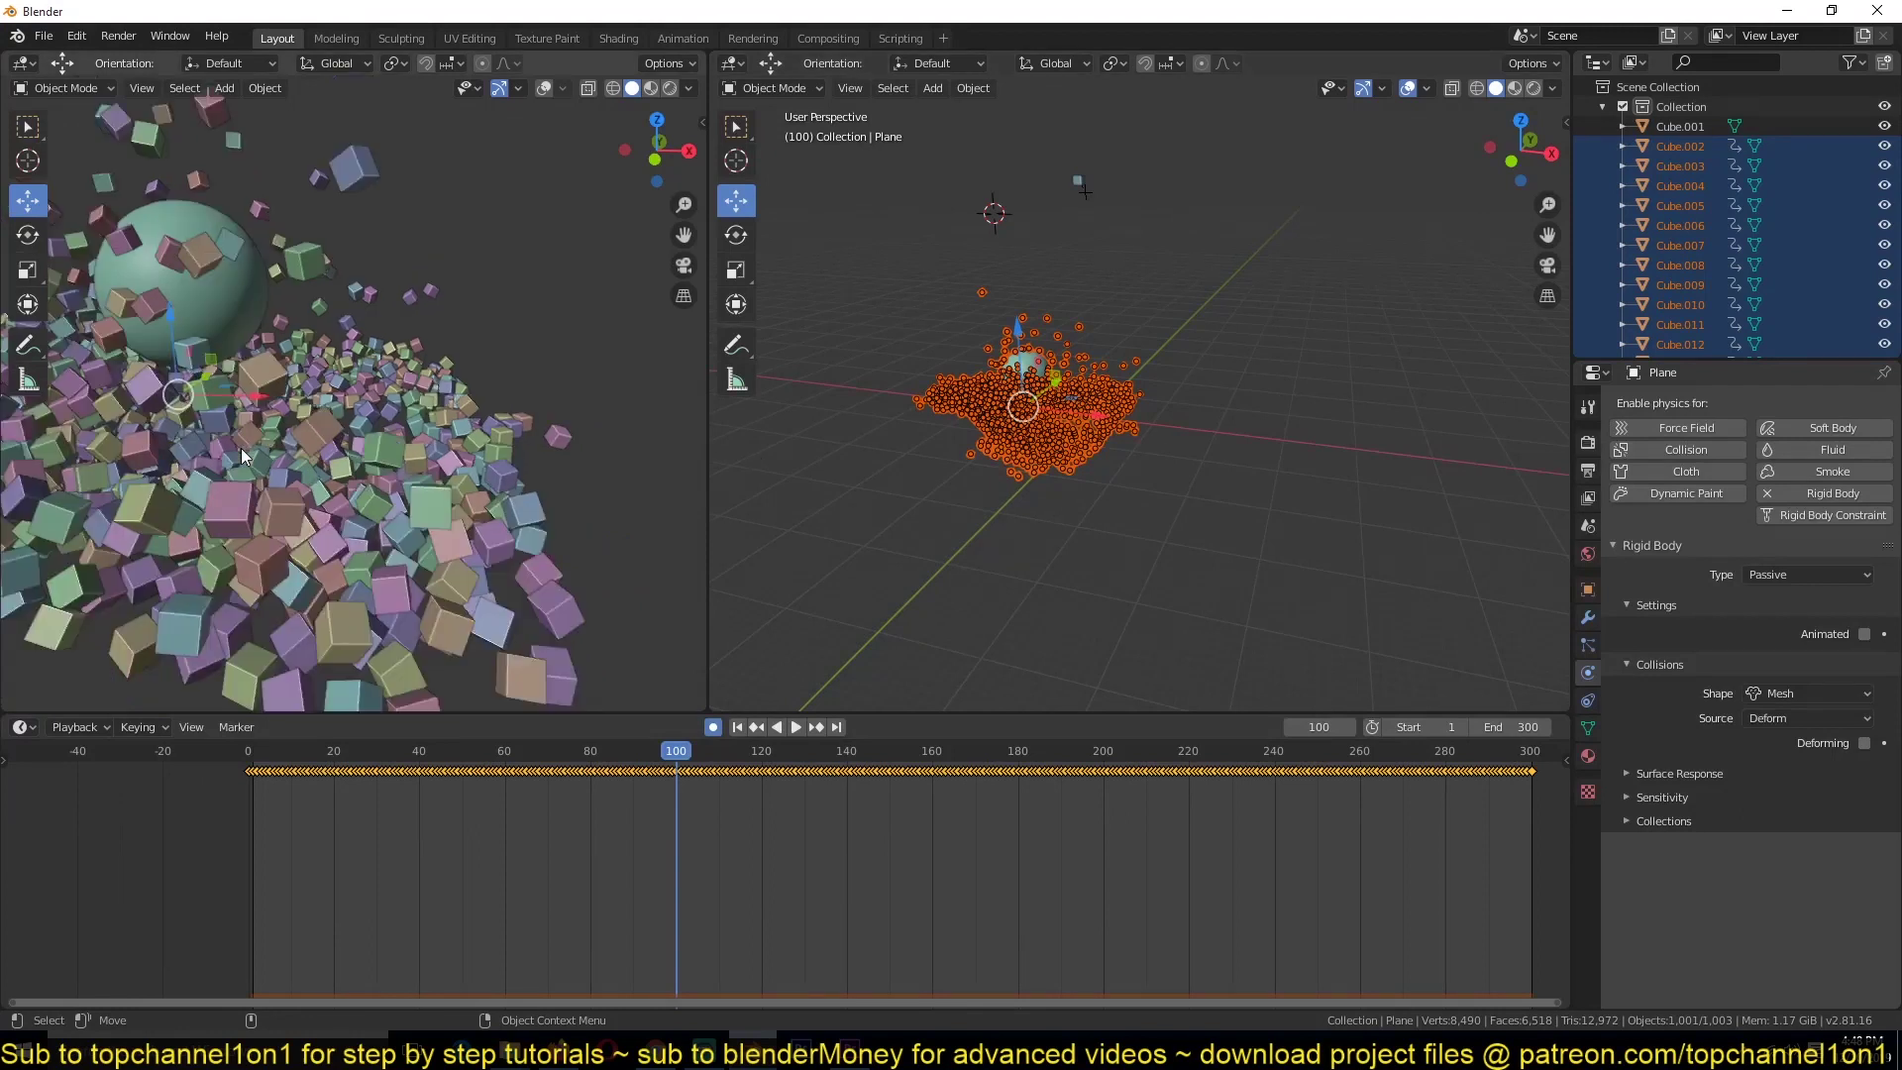
middle_drag(446, 515, 554, 594)
click(500, 760)
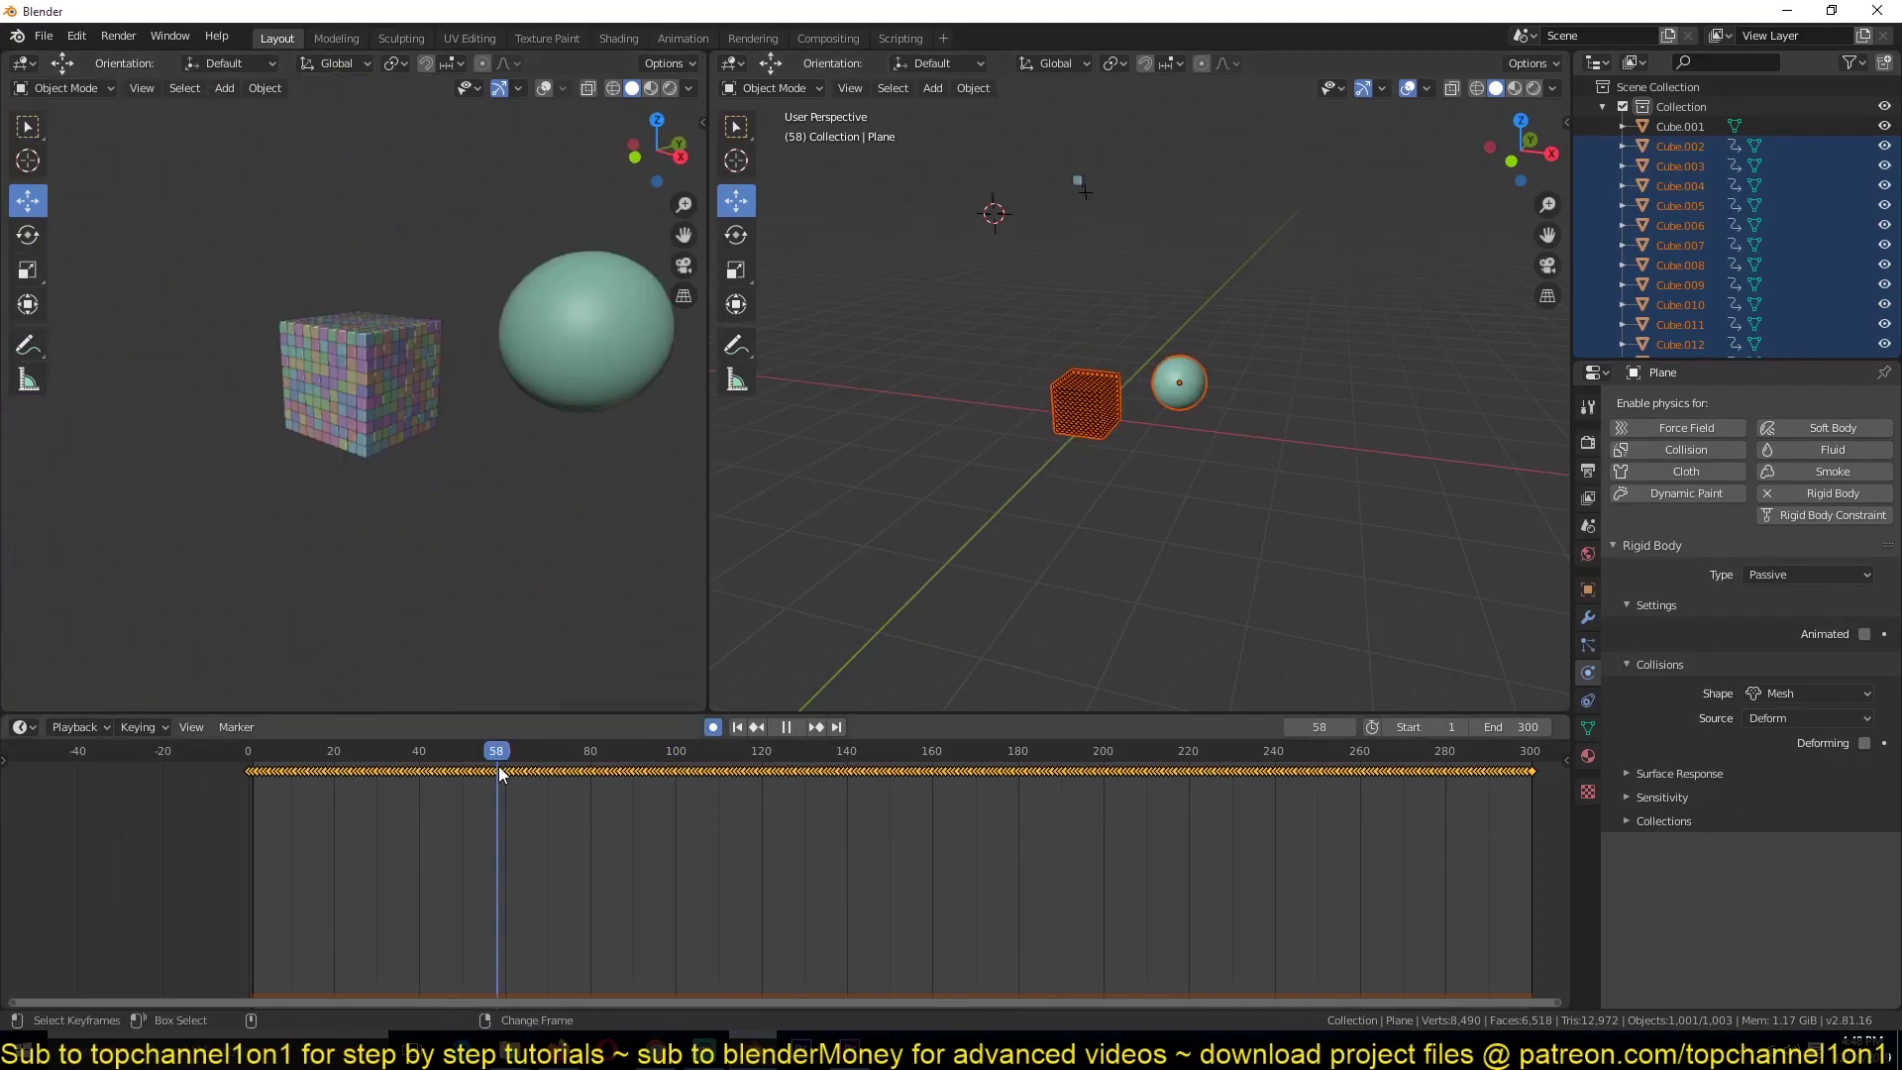
key(space)
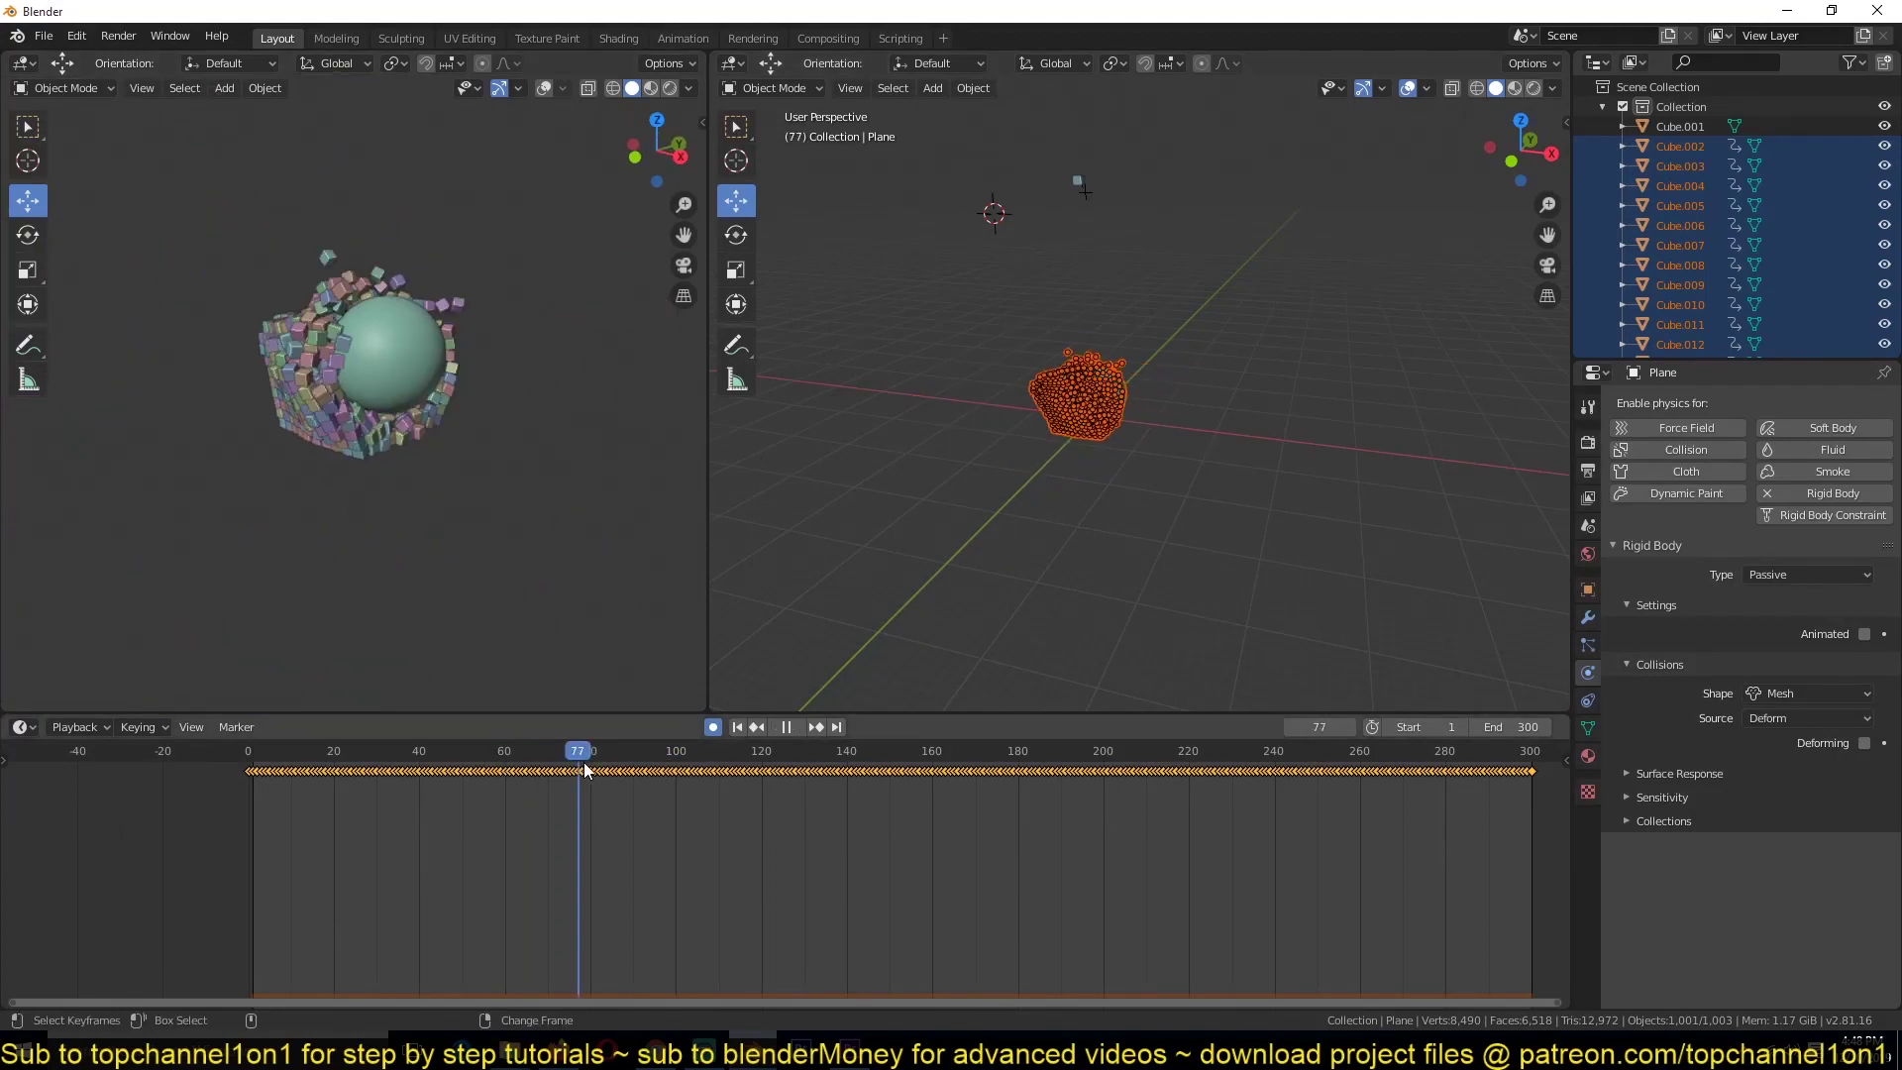
key(space)
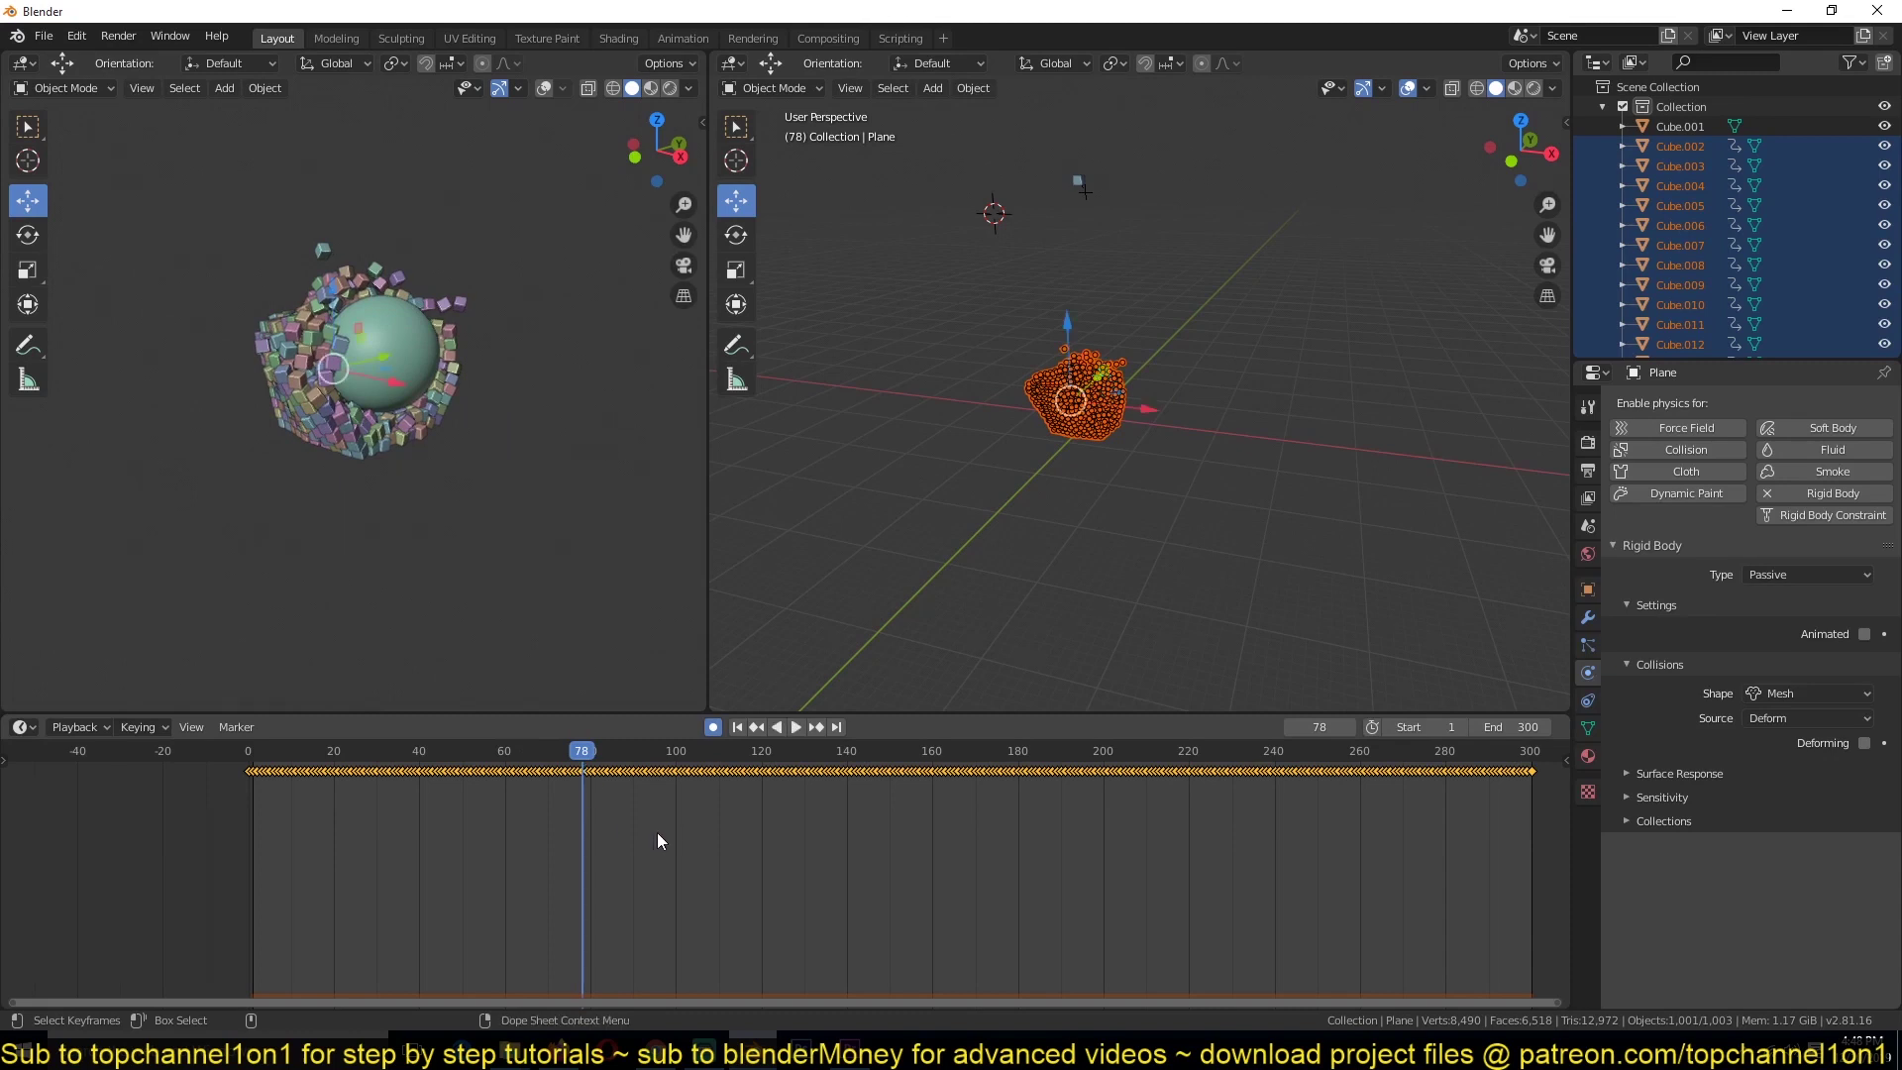
scroll(657, 832, down, 2)
click(688, 815)
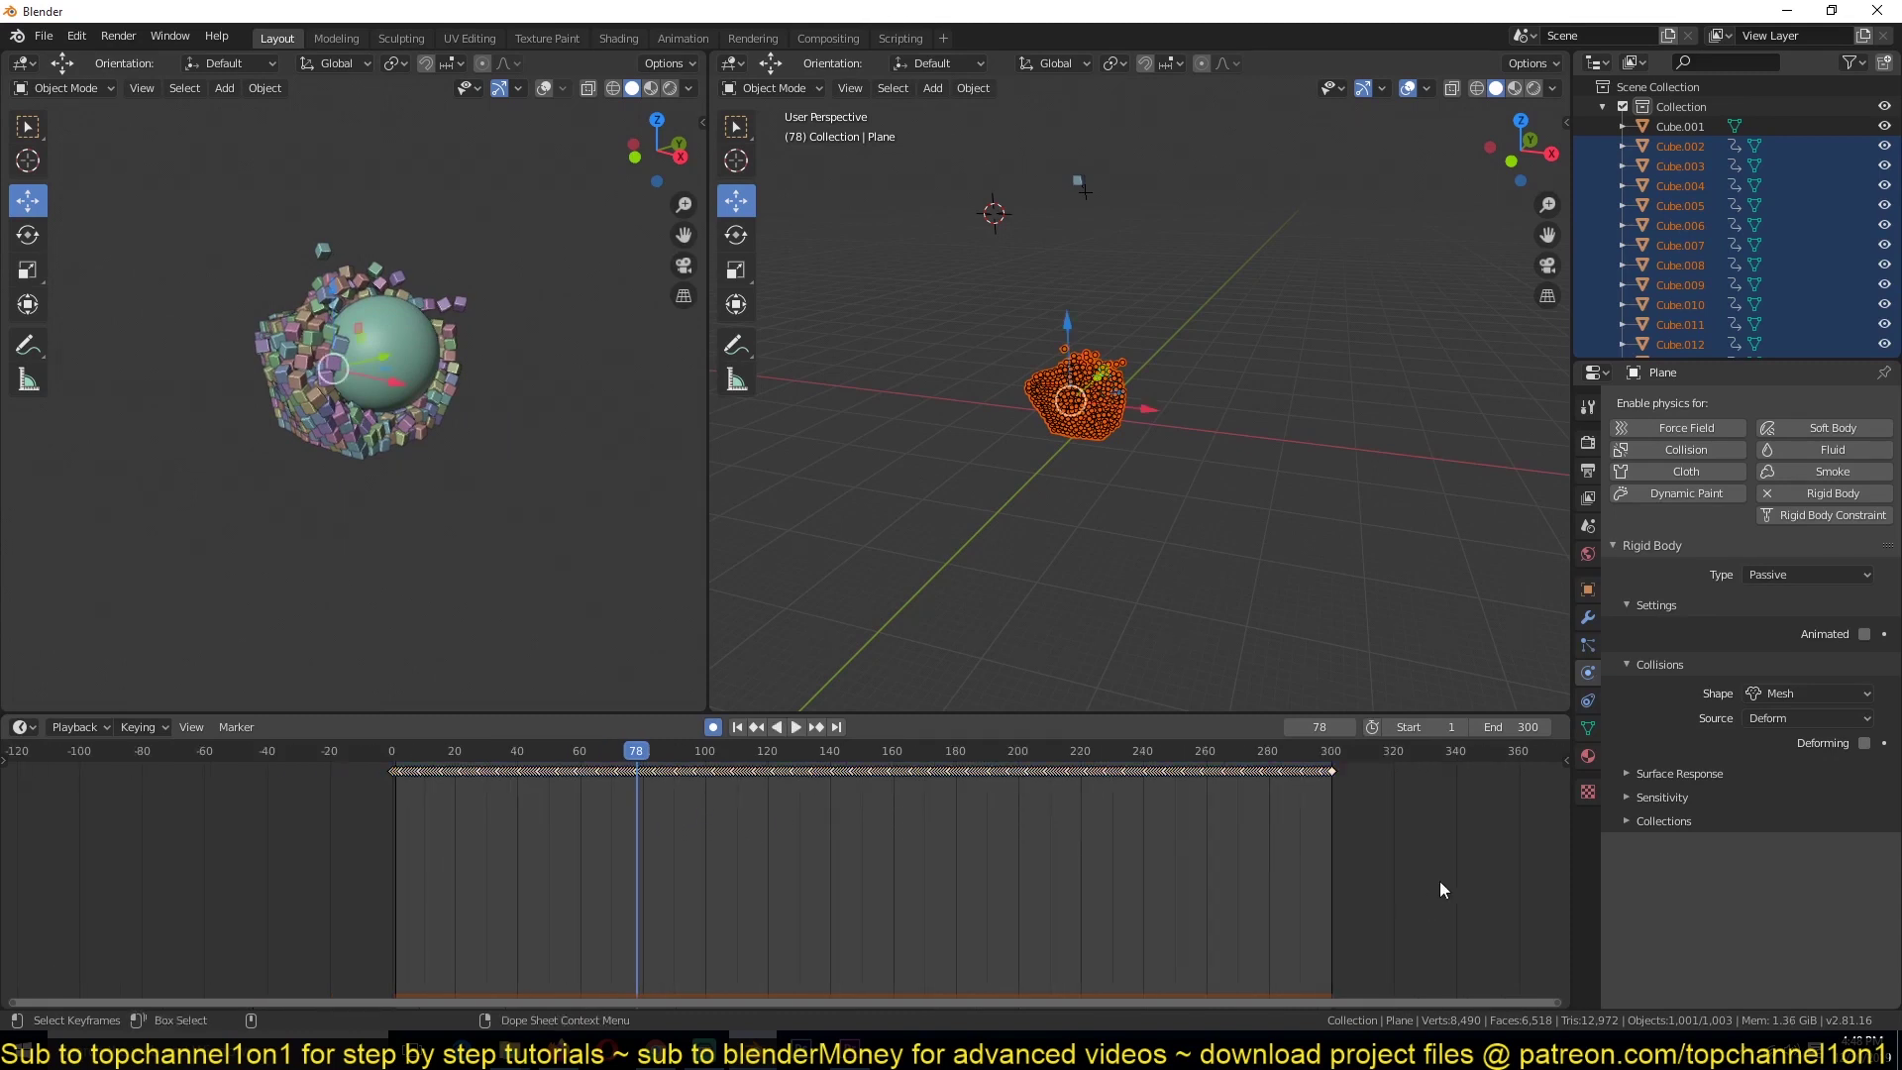
Shift the cube keyframes after frame 78 about 32 frames later, then return to frame 0
mouse_move(1425, 848)
mouse_down()
mouse_move(1251, 765)
mouse_move(737, 731)
mouse_move(637, 753)
mouse_move(664, 782)
mouse_up()
key(g)
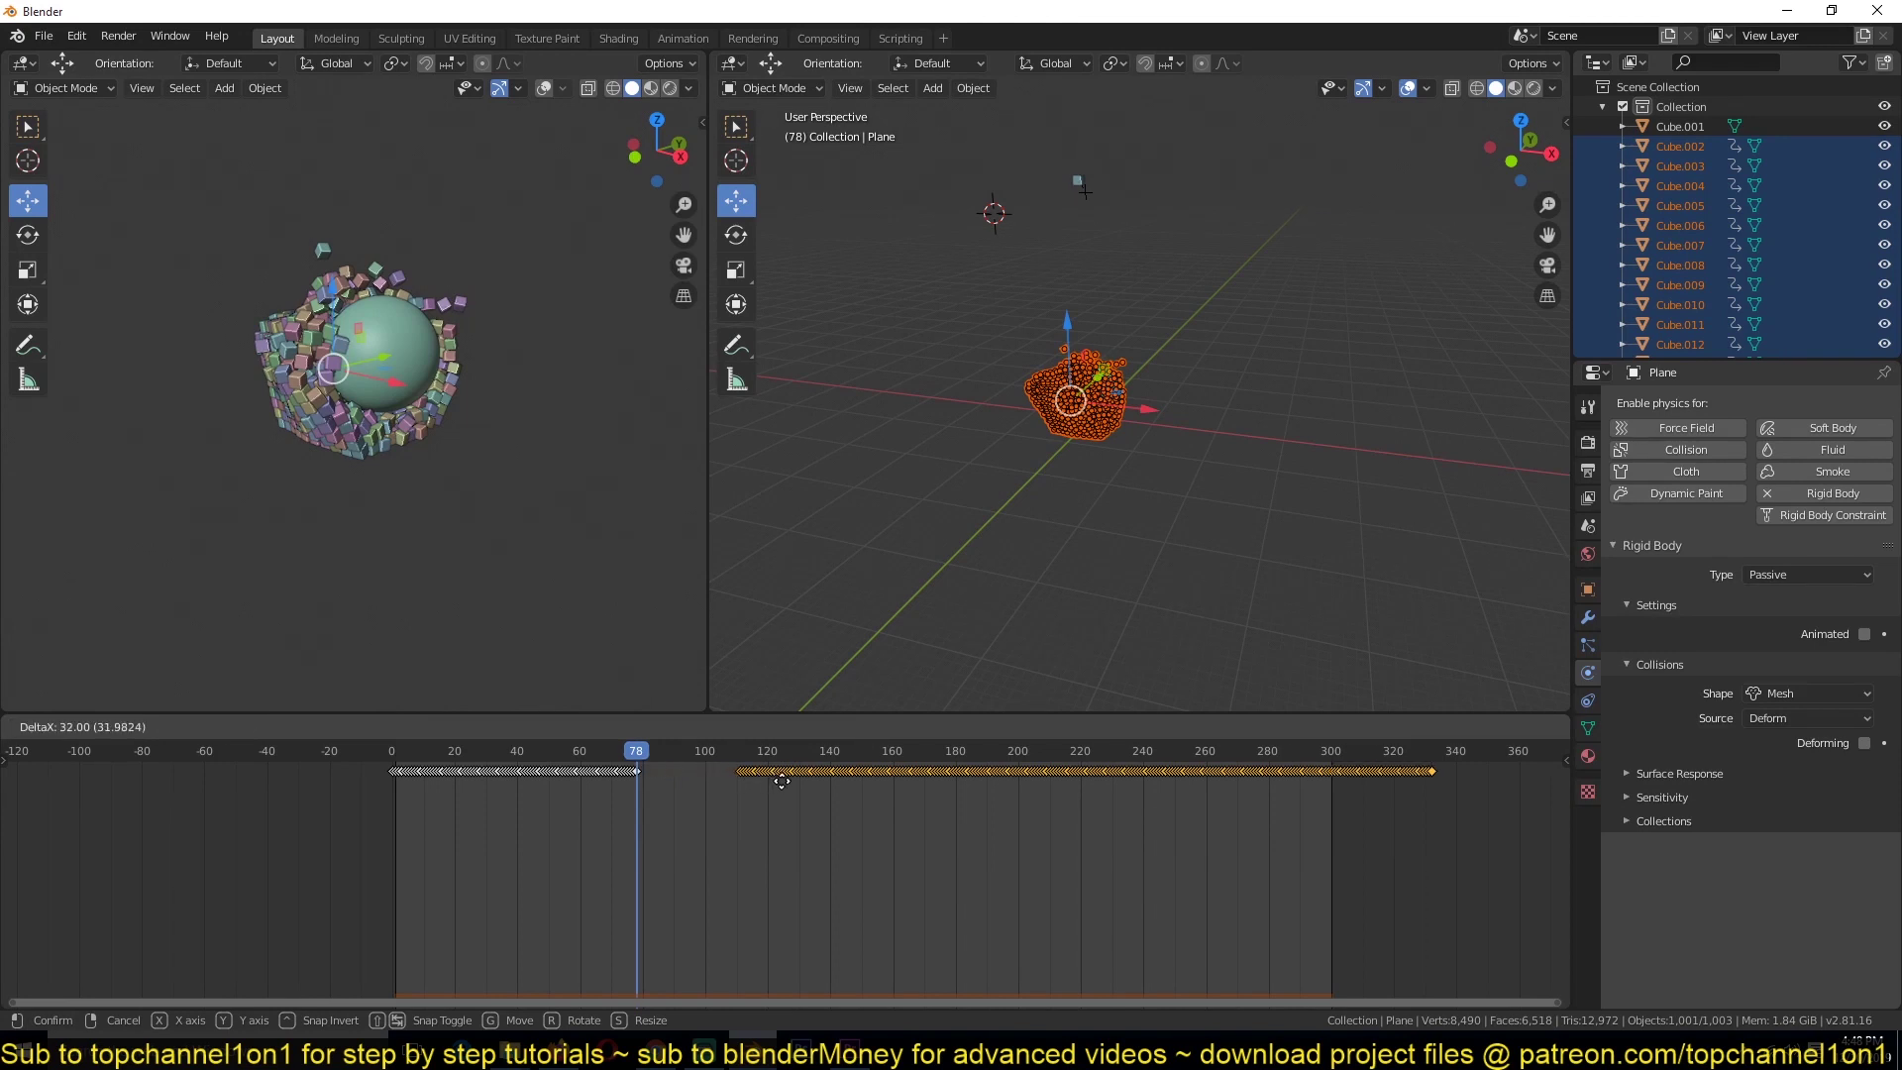
click(705, 788)
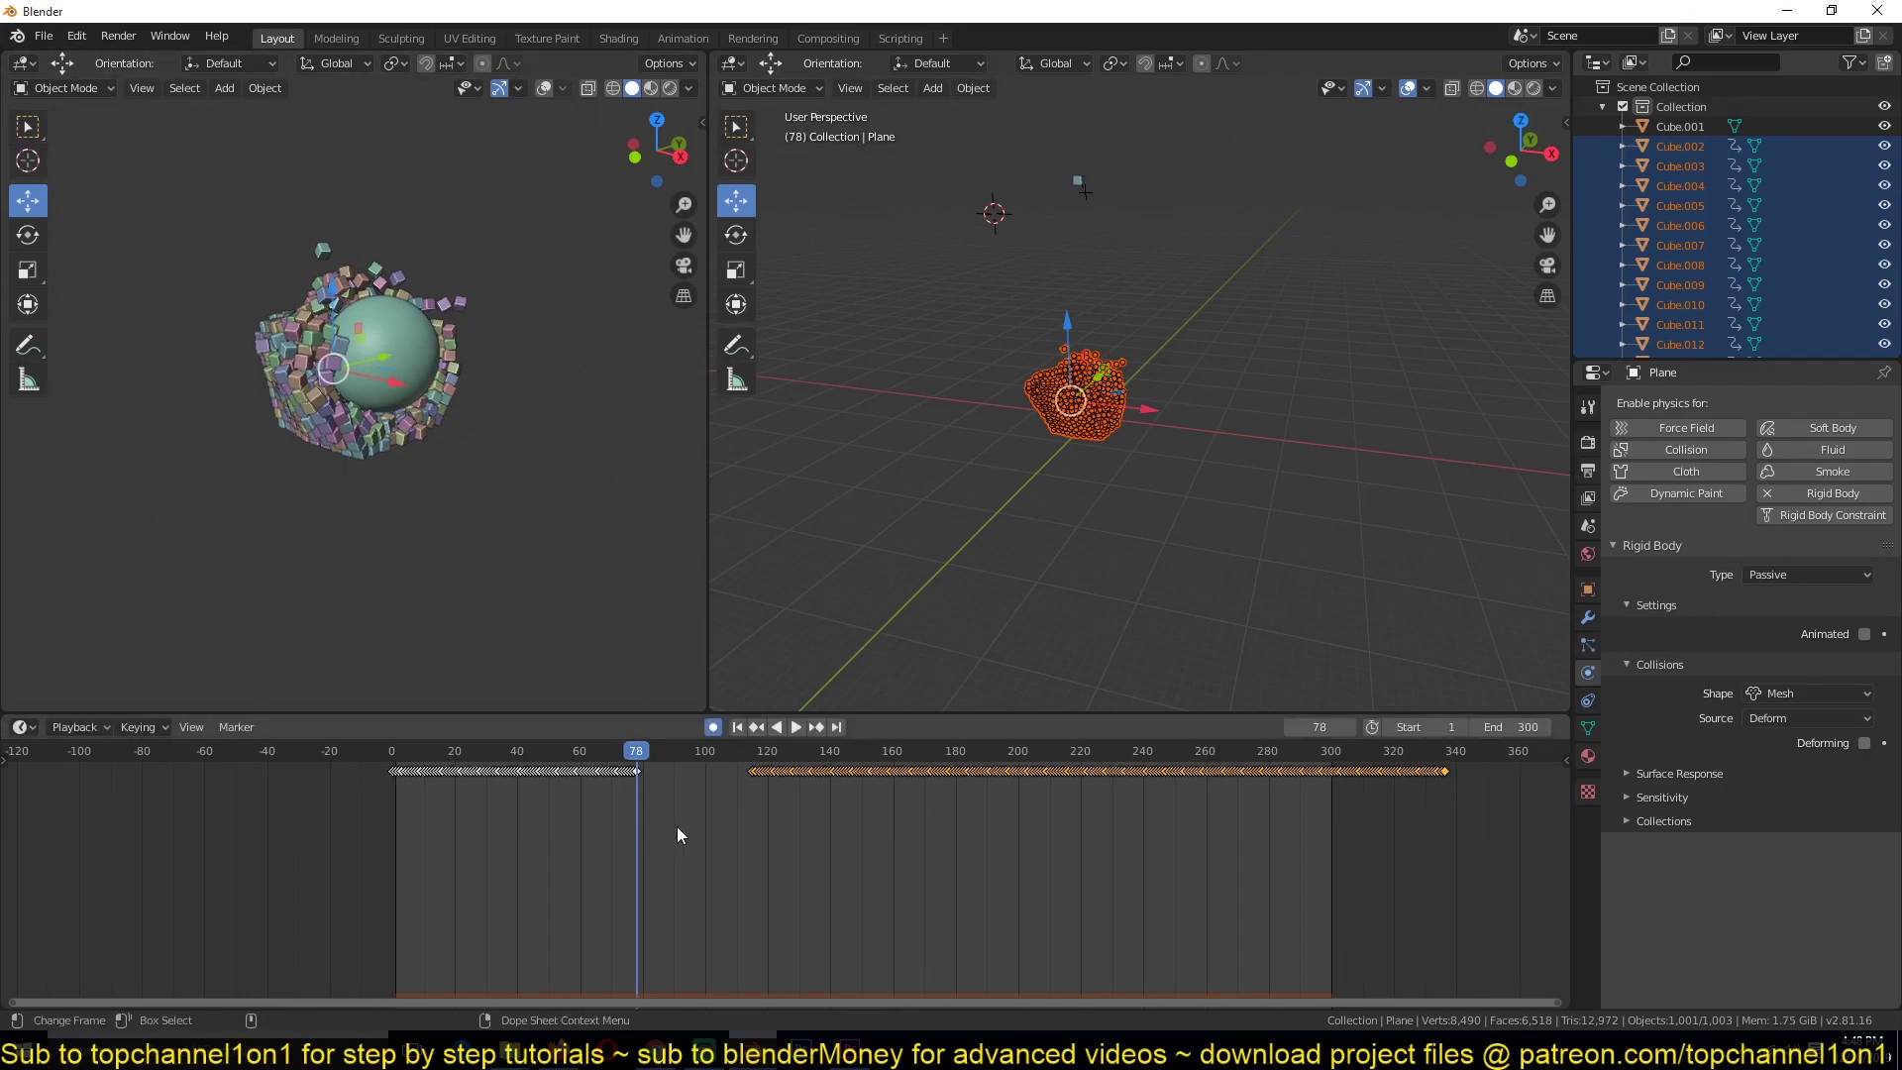
key(ctrl+Tab)
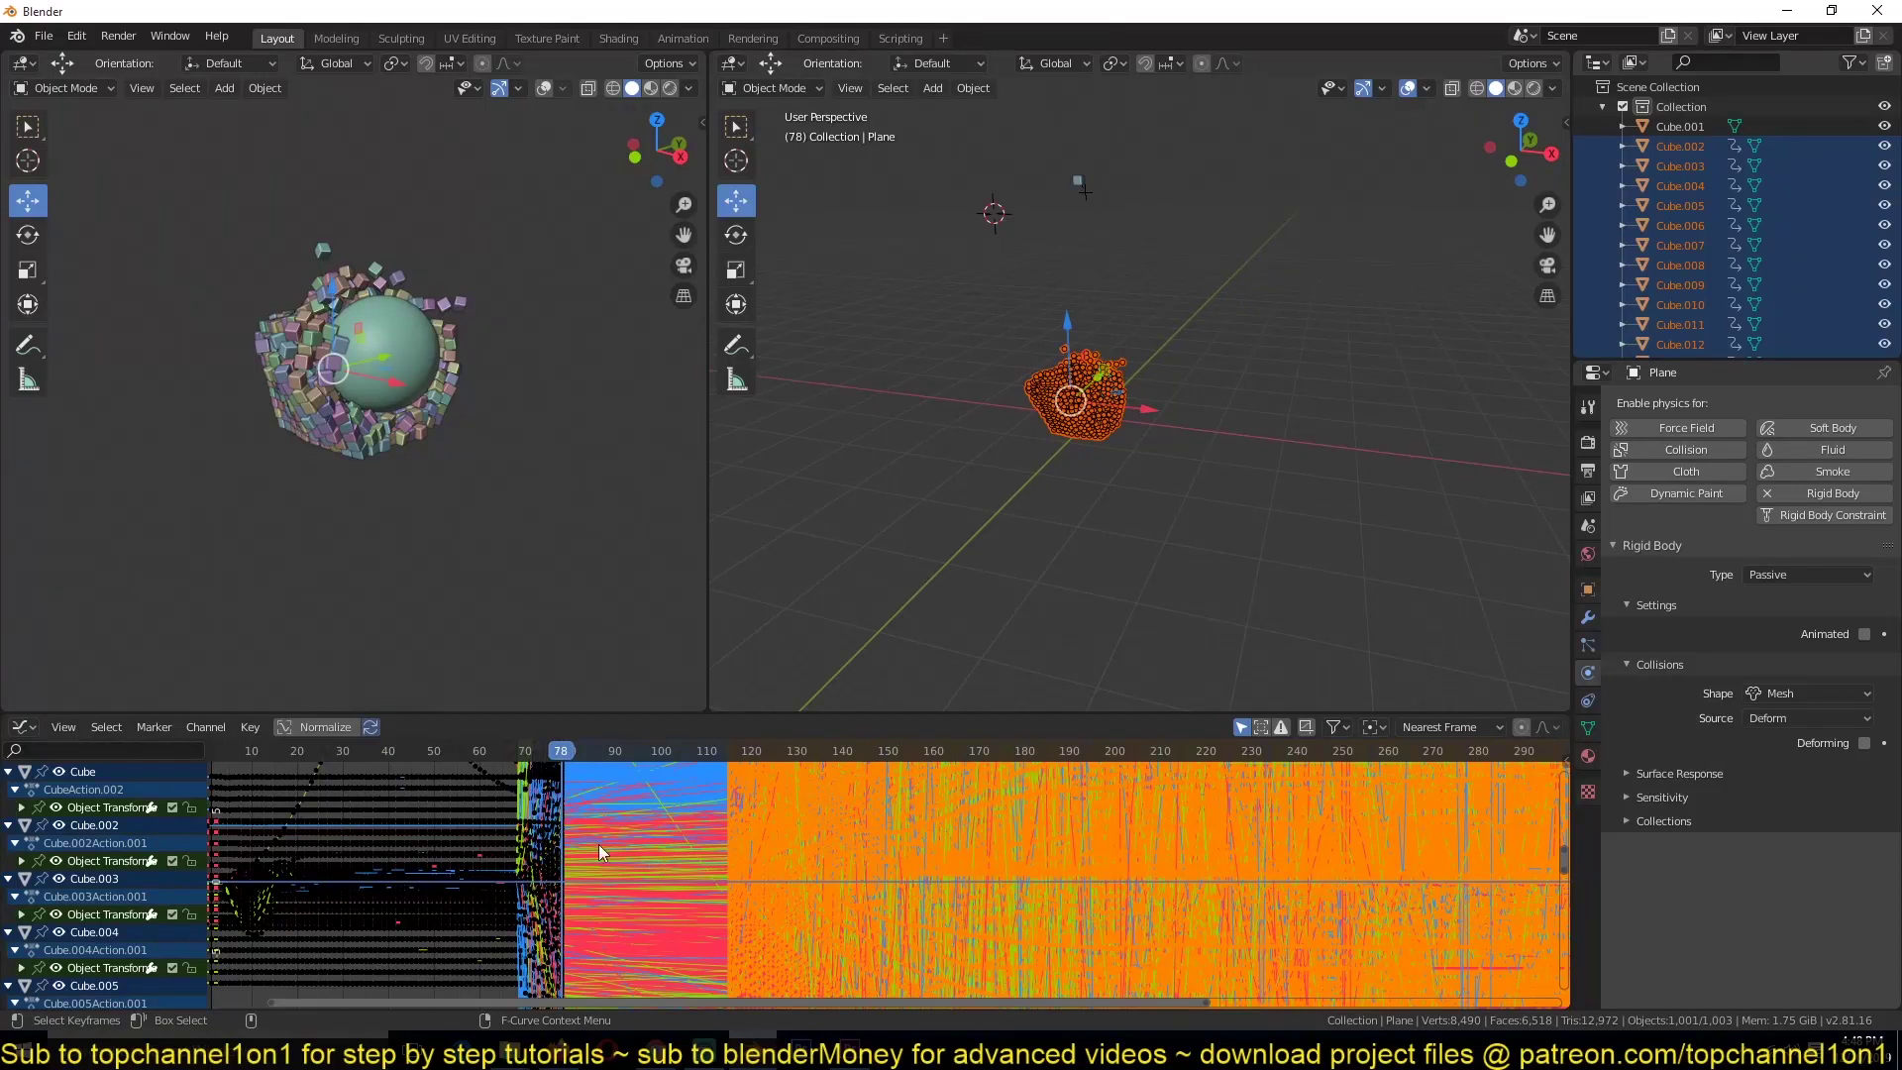
key(ctrl+Tab)
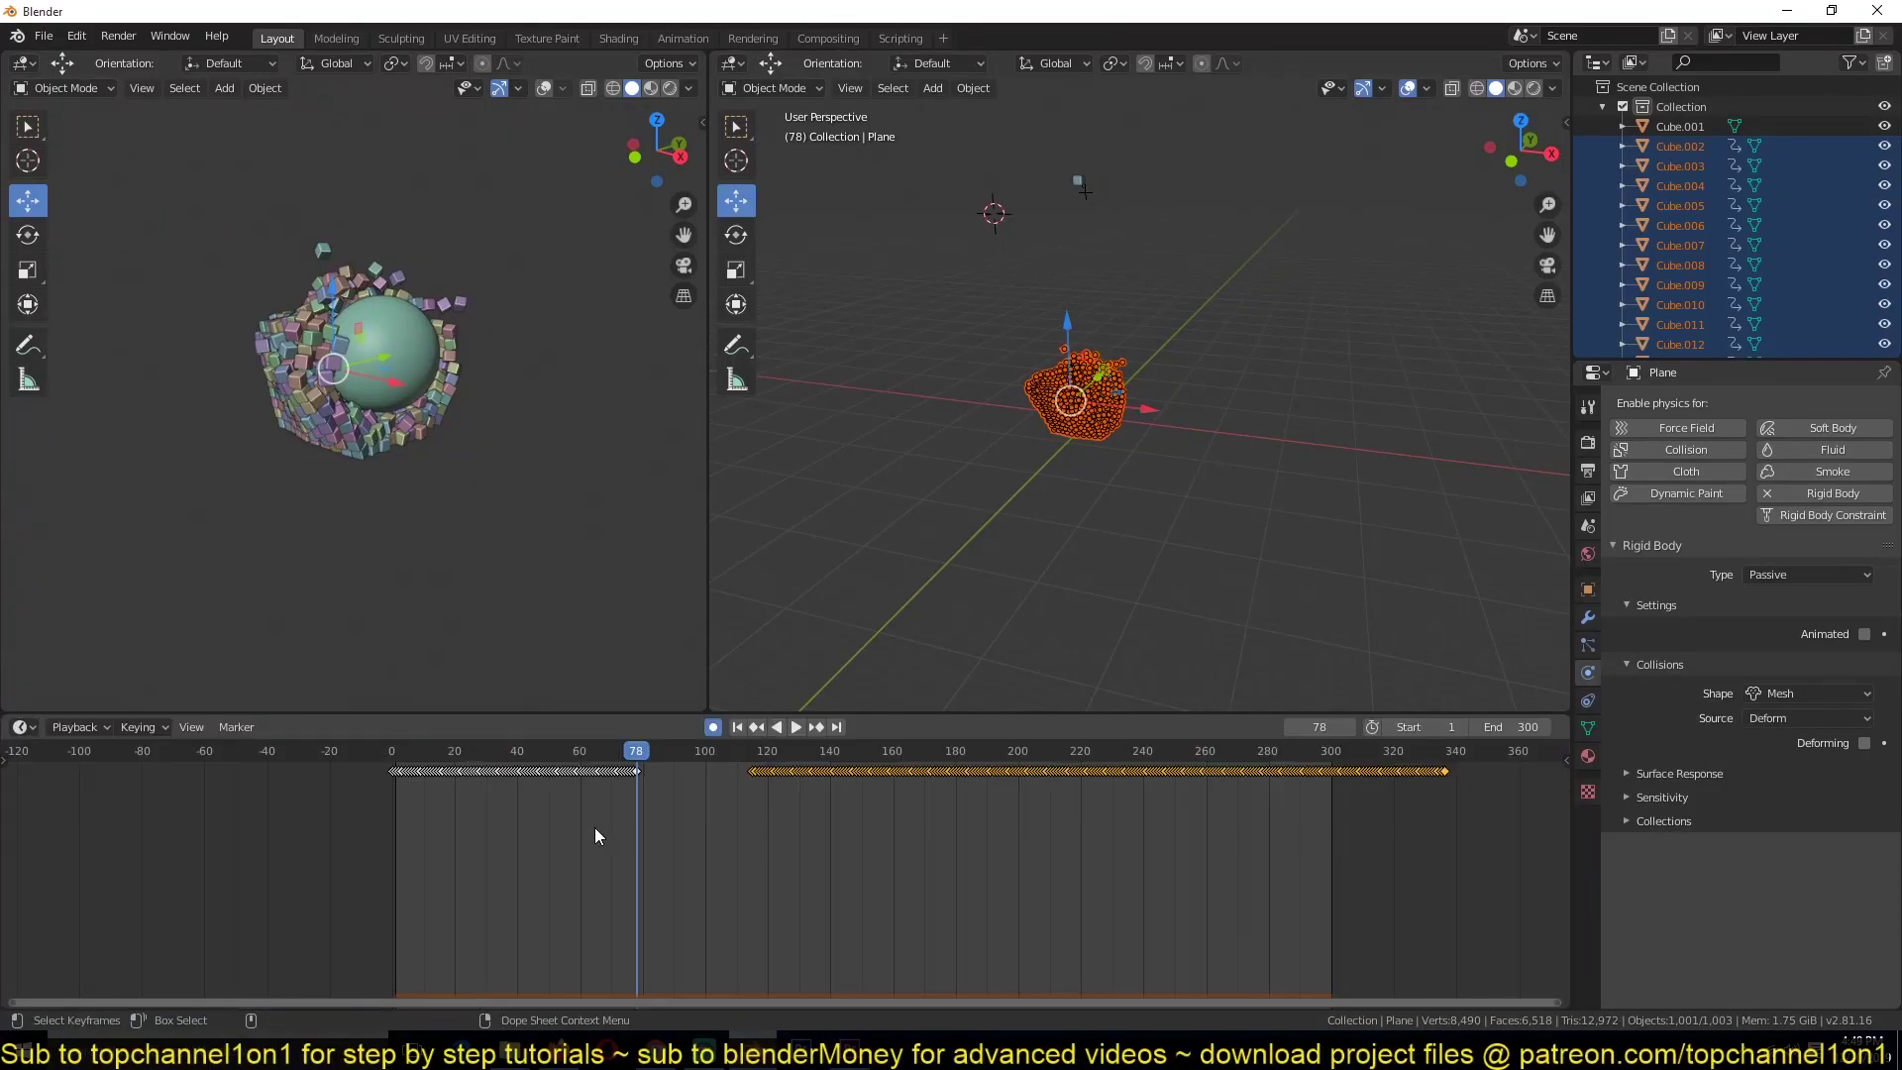
click(392, 789)
Play the smash from the start and again from frame 51 to check it
click(1137, 352)
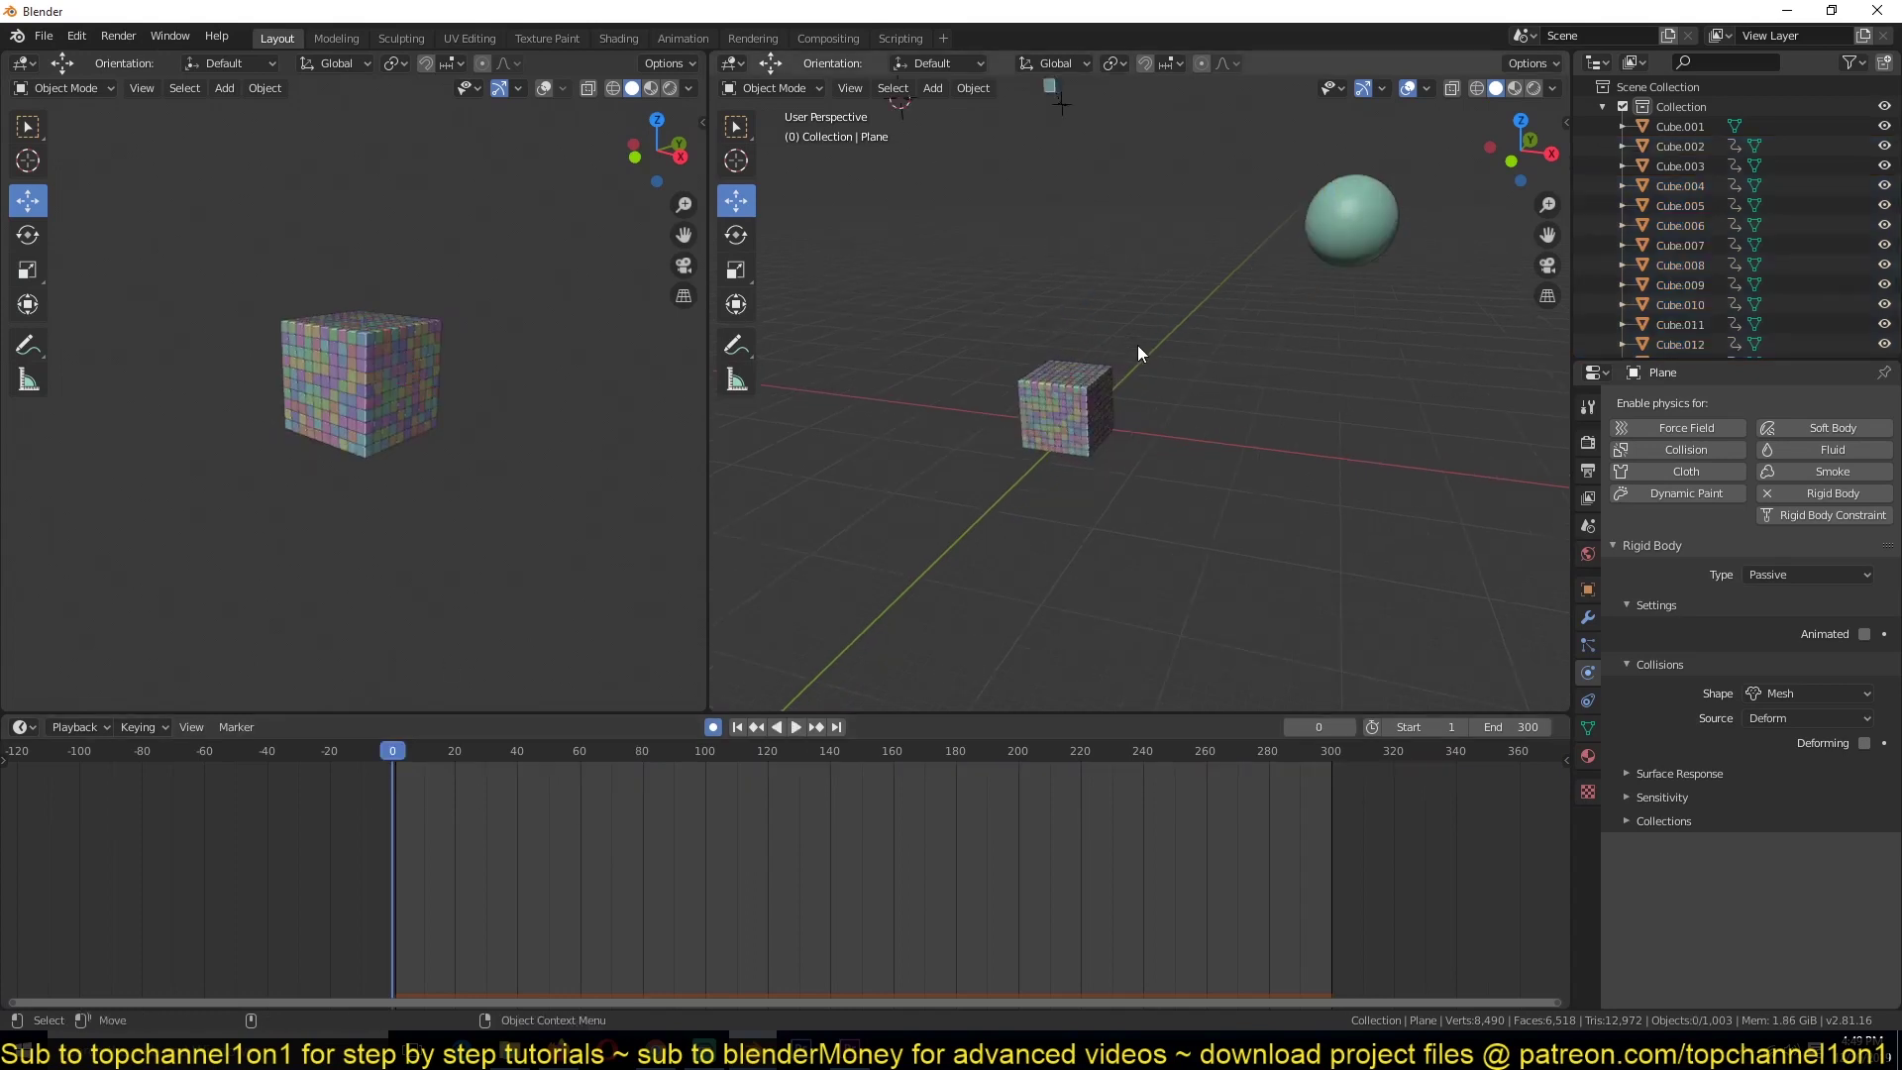
scroll(1137, 344, up, 3)
key(space)
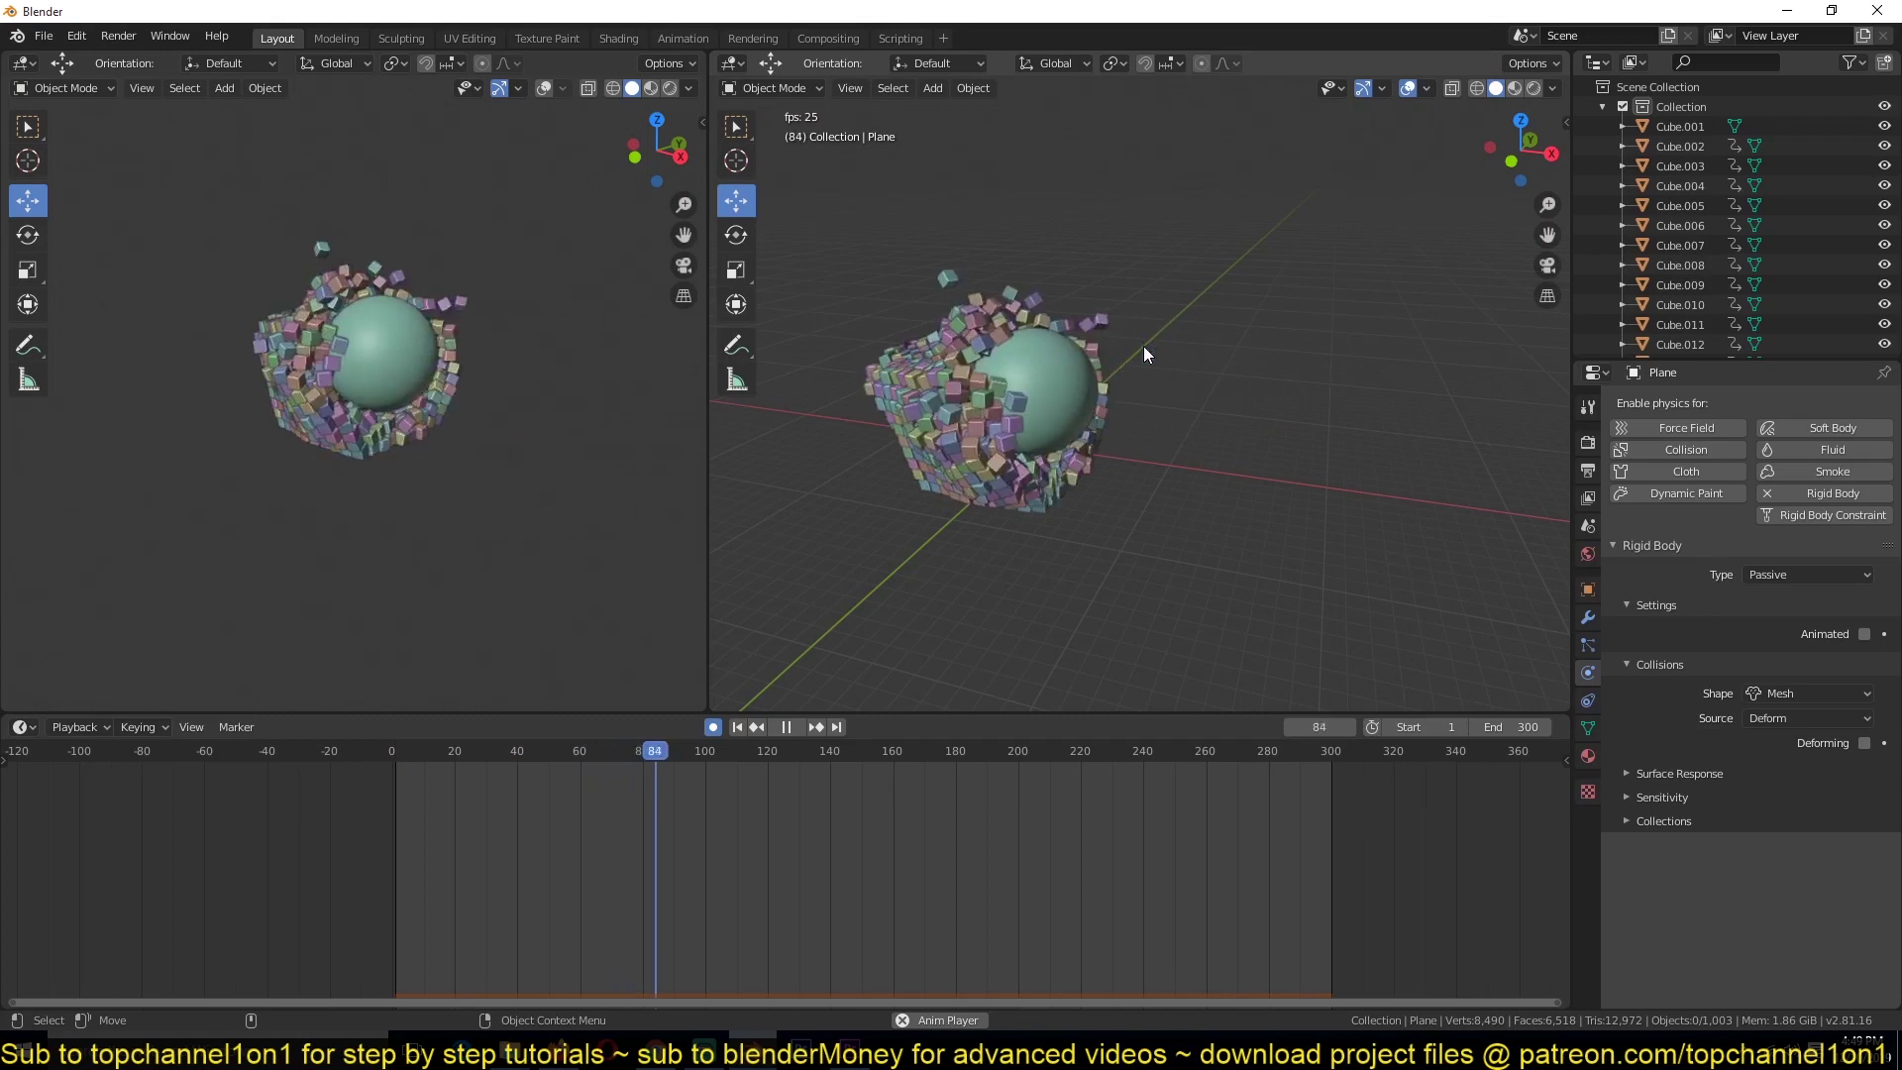
key(Escape)
click(552, 773)
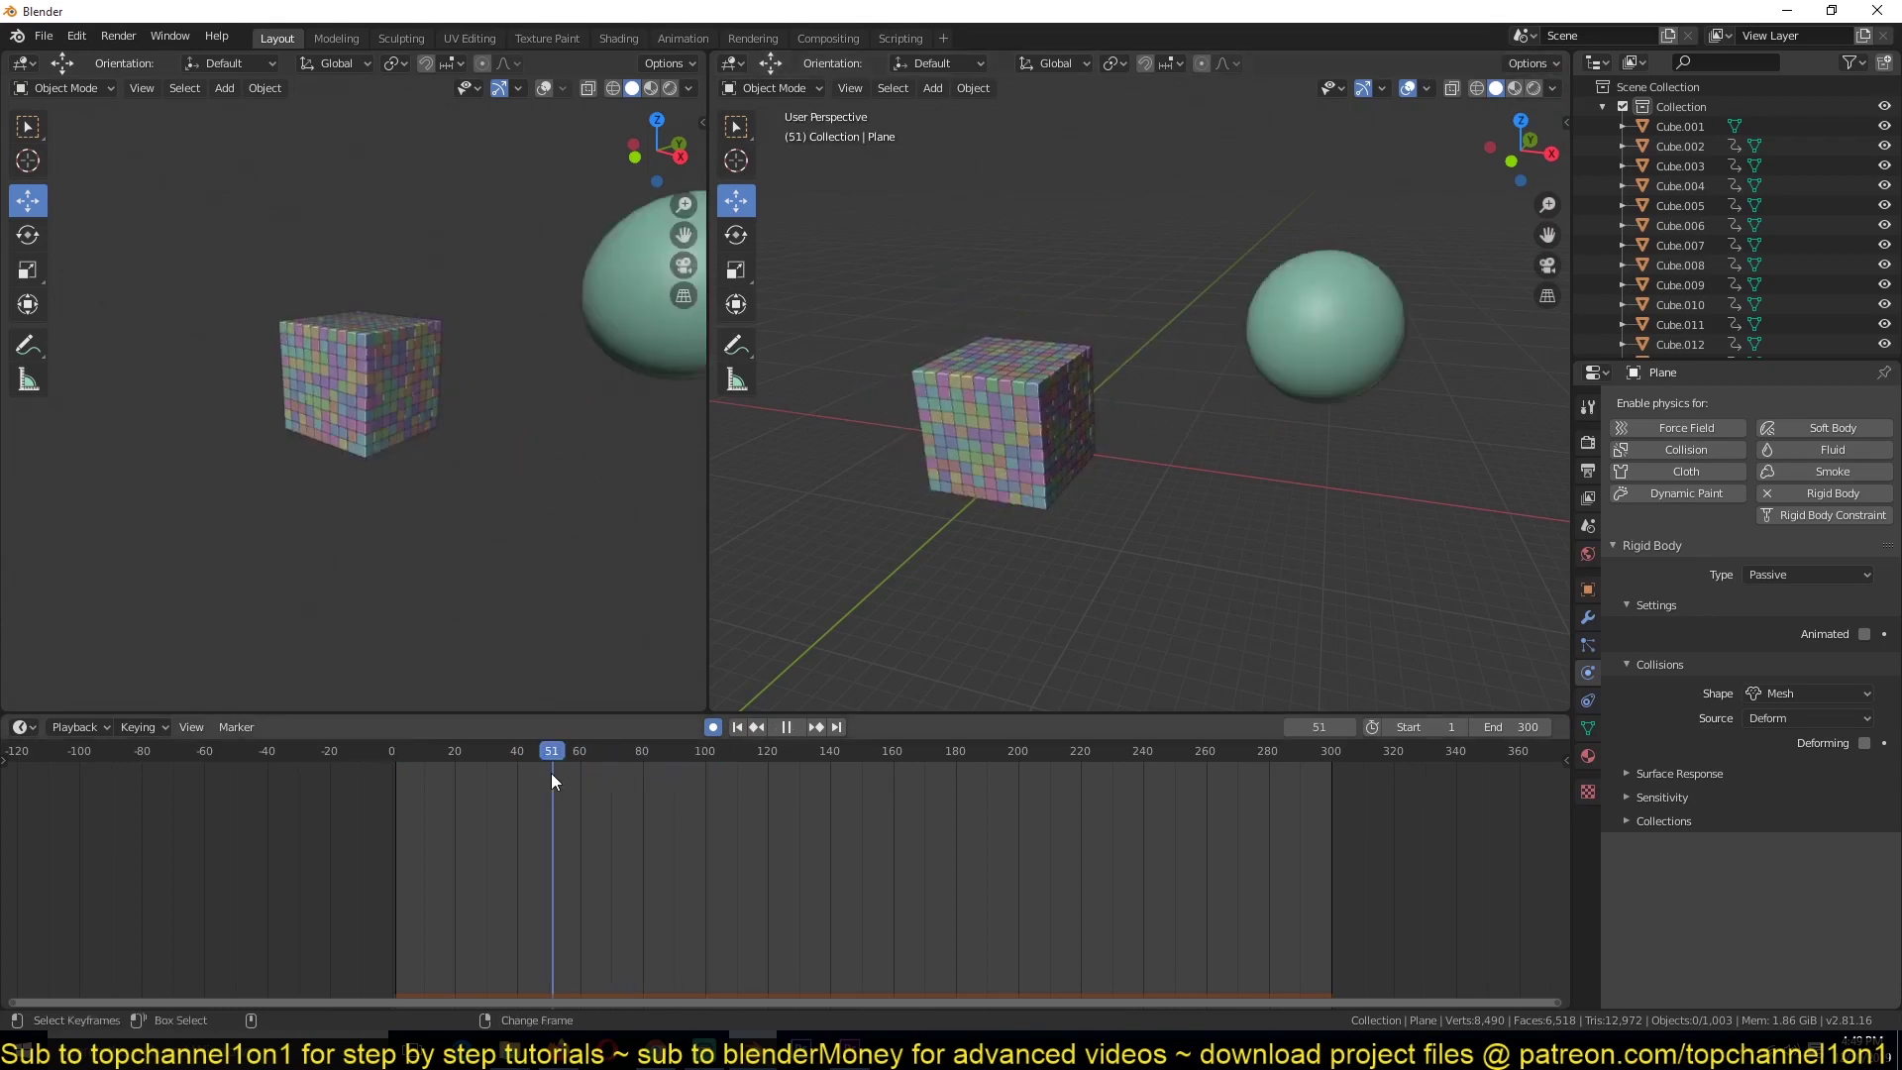
click(1294, 352)
key(space)
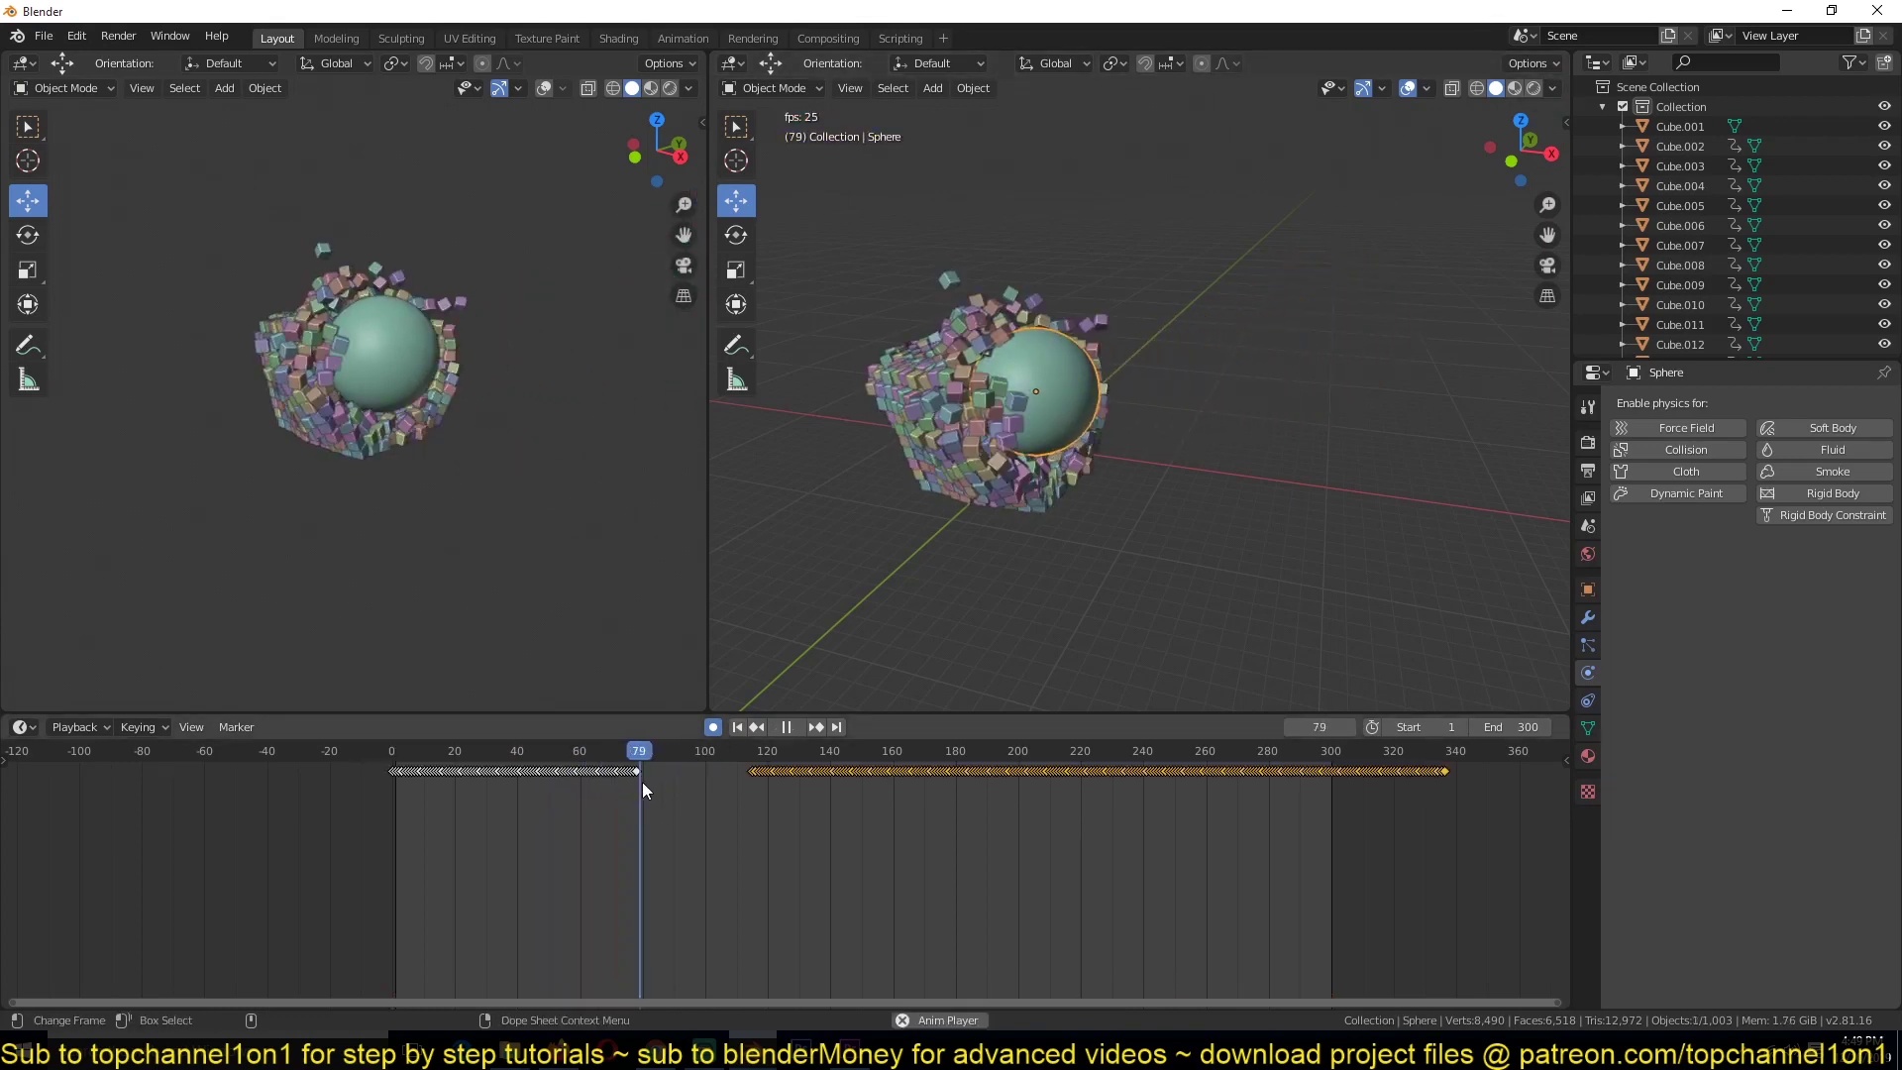
key(Escape)
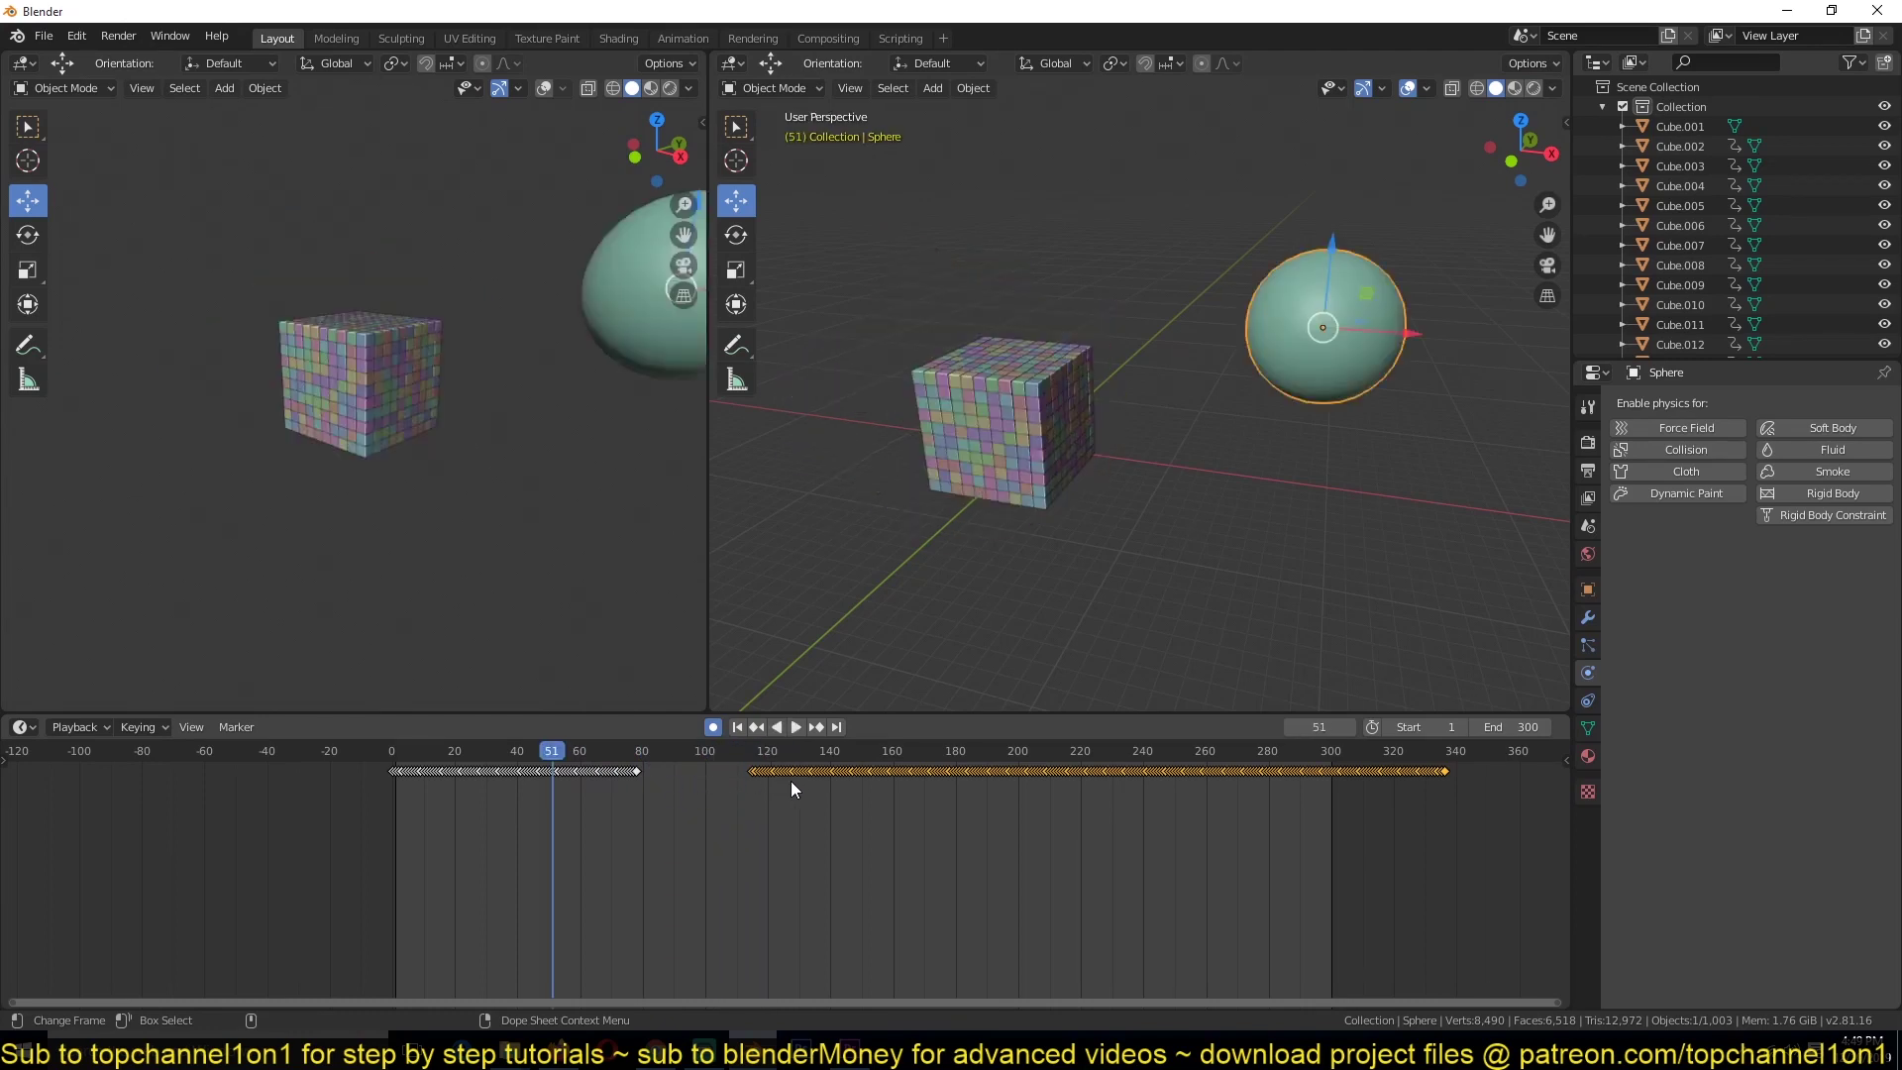
Move the cube pieces' later keyframes 22 more frames along, then play the result
key(g)
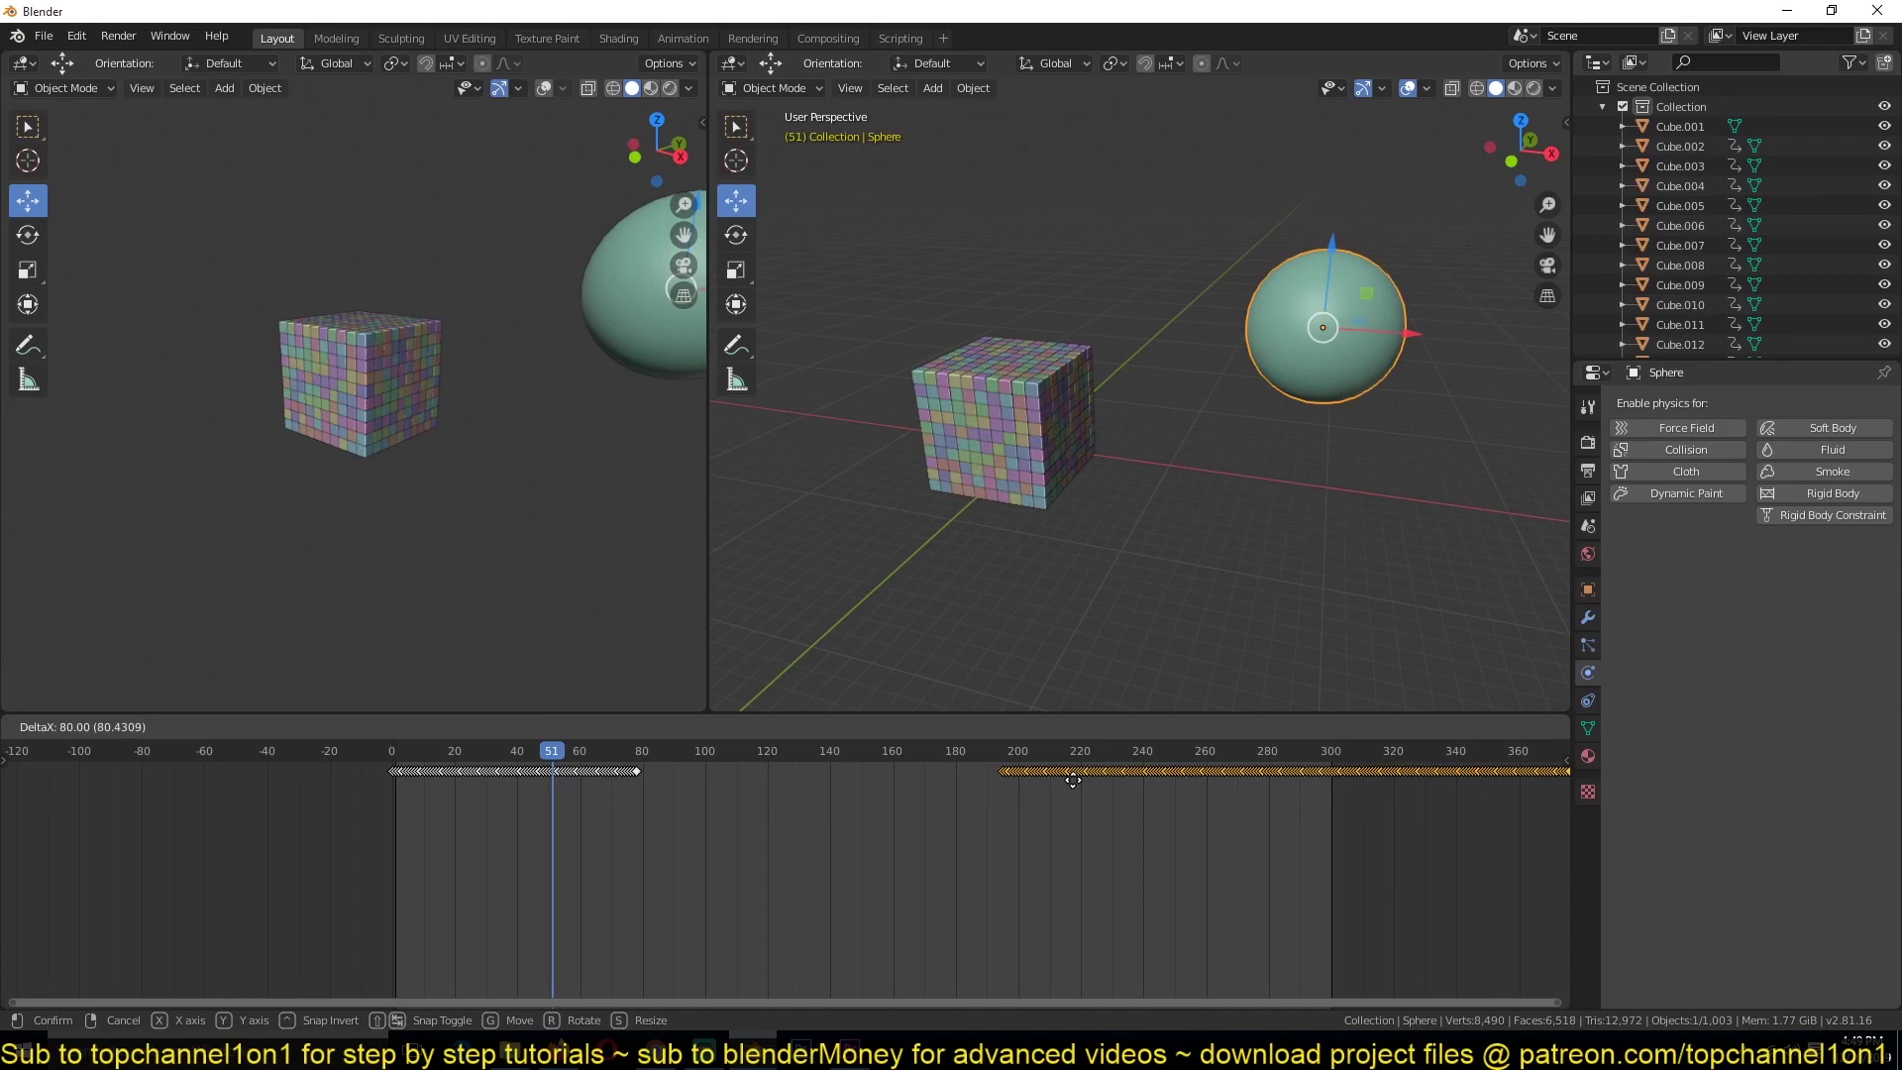
key(Escape)
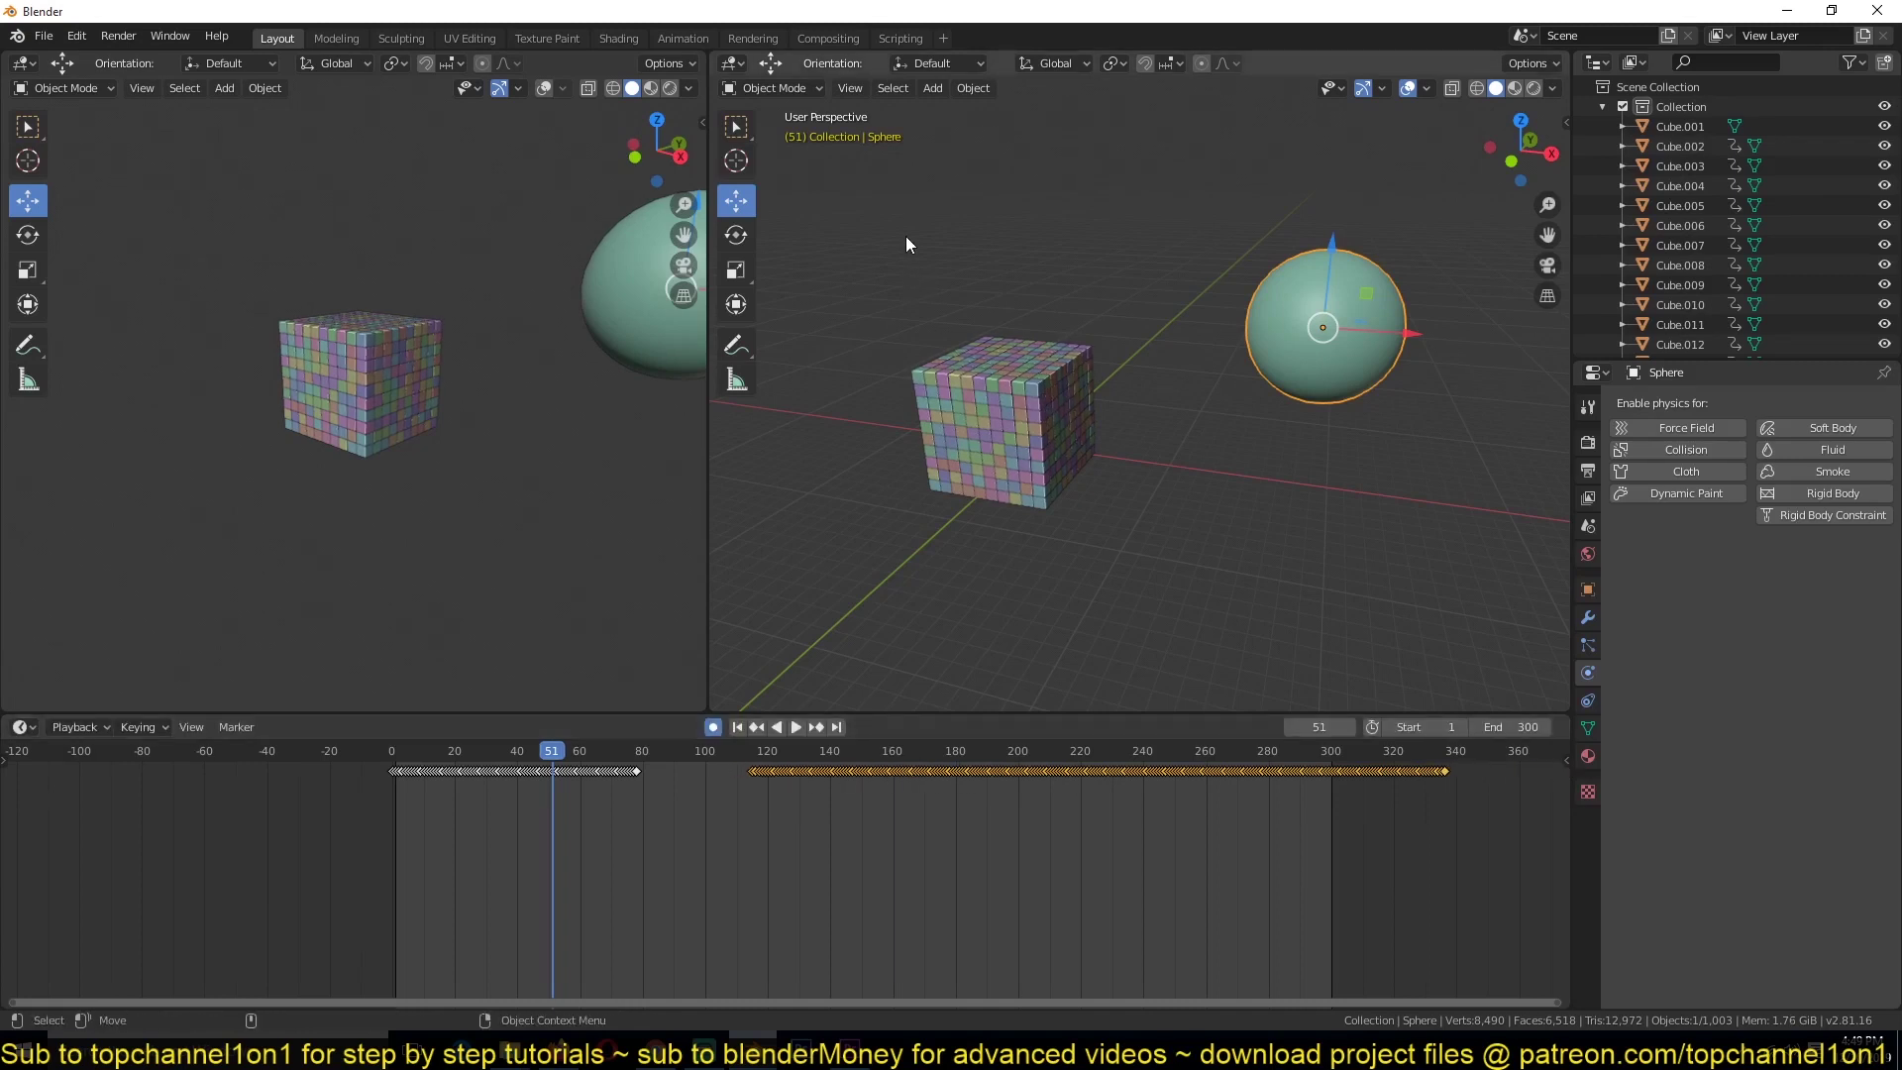
key(alt+a)
key(b)
drag(872, 204, 1388, 563)
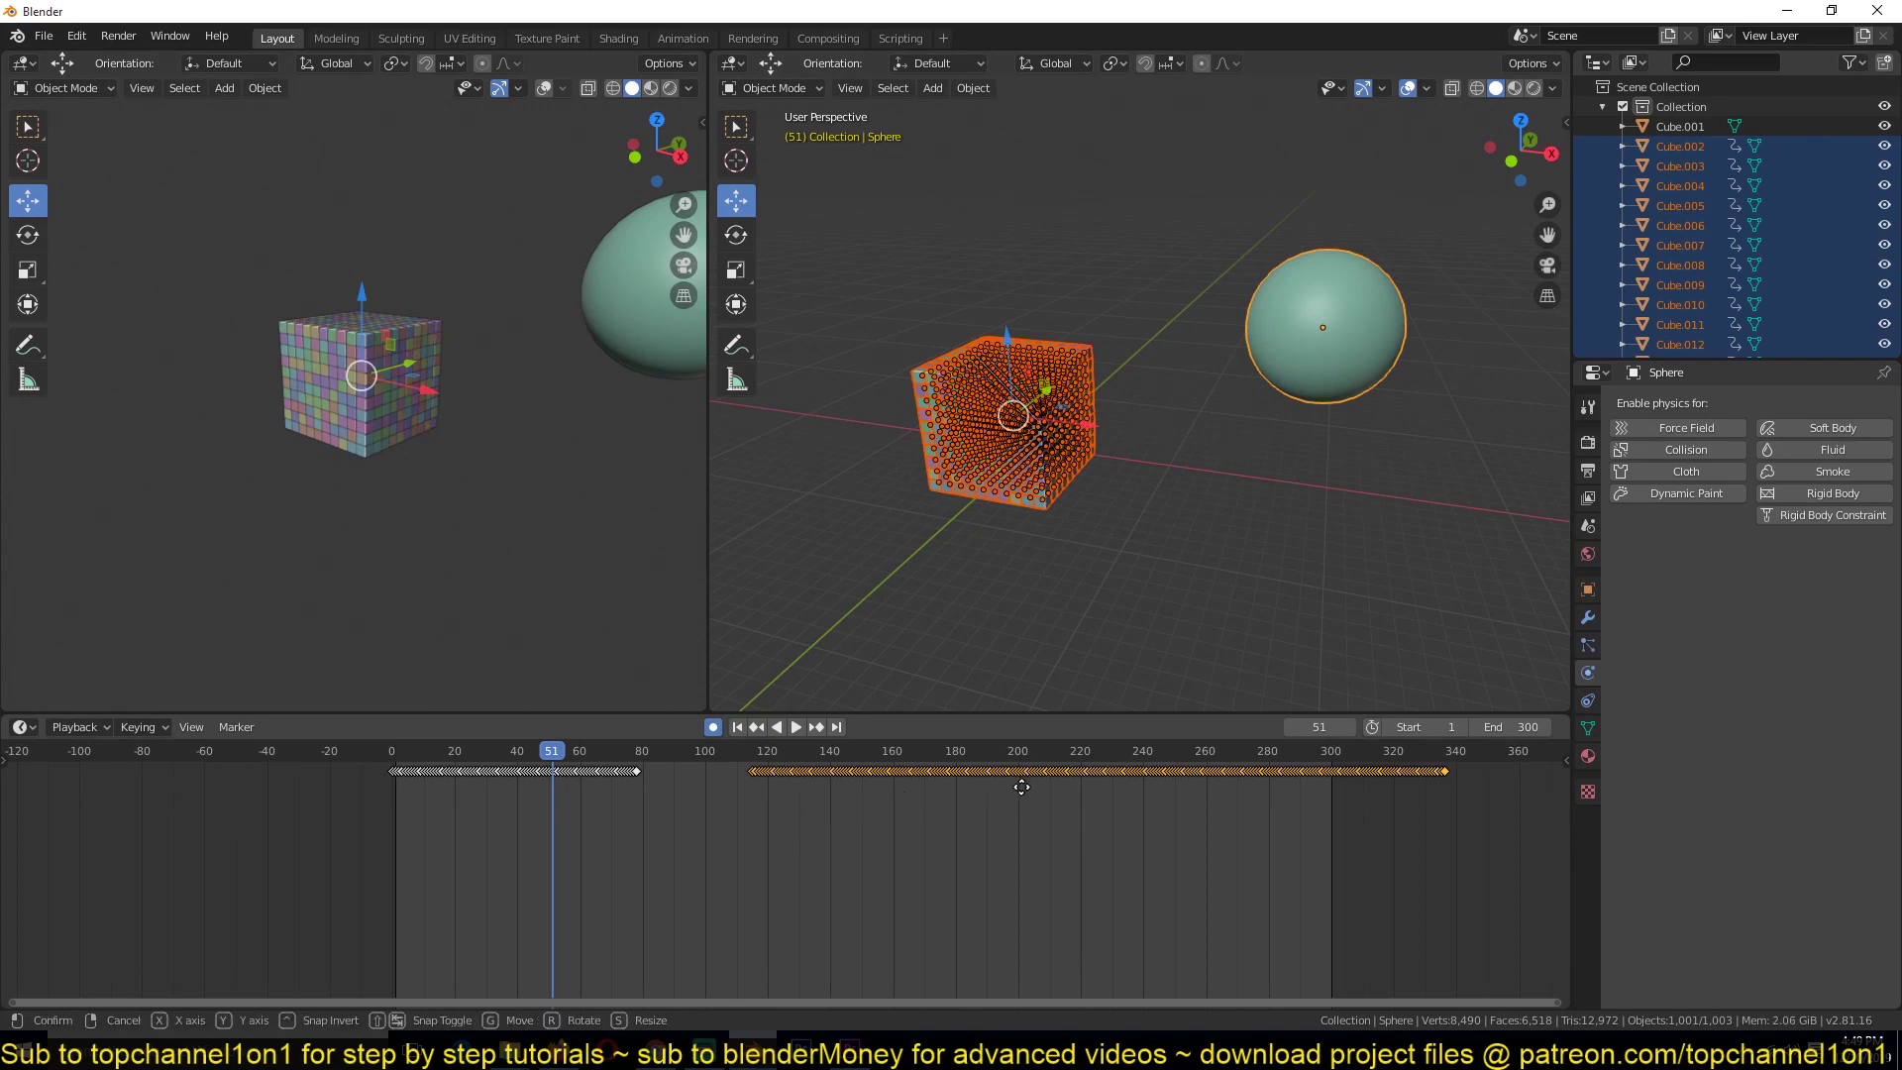
key(g)
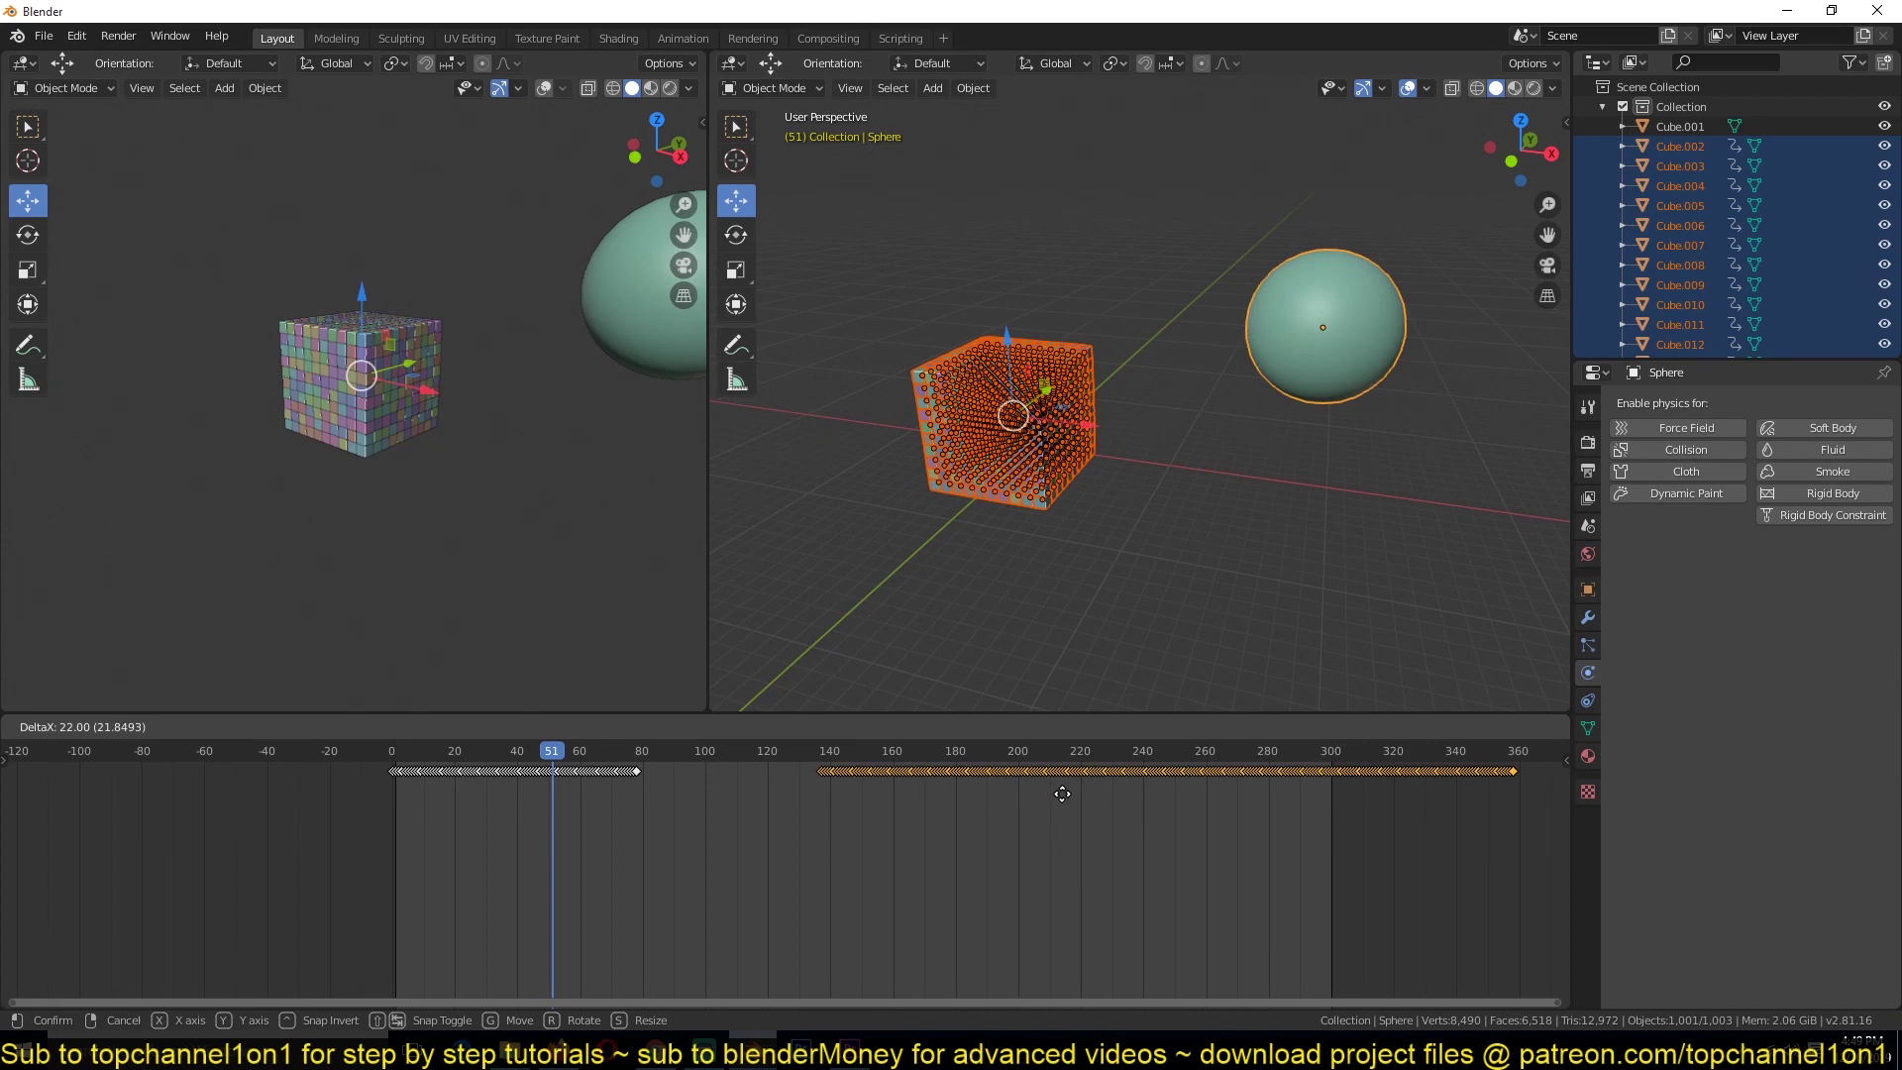
click(1120, 565)
click(1120, 565)
key(space)
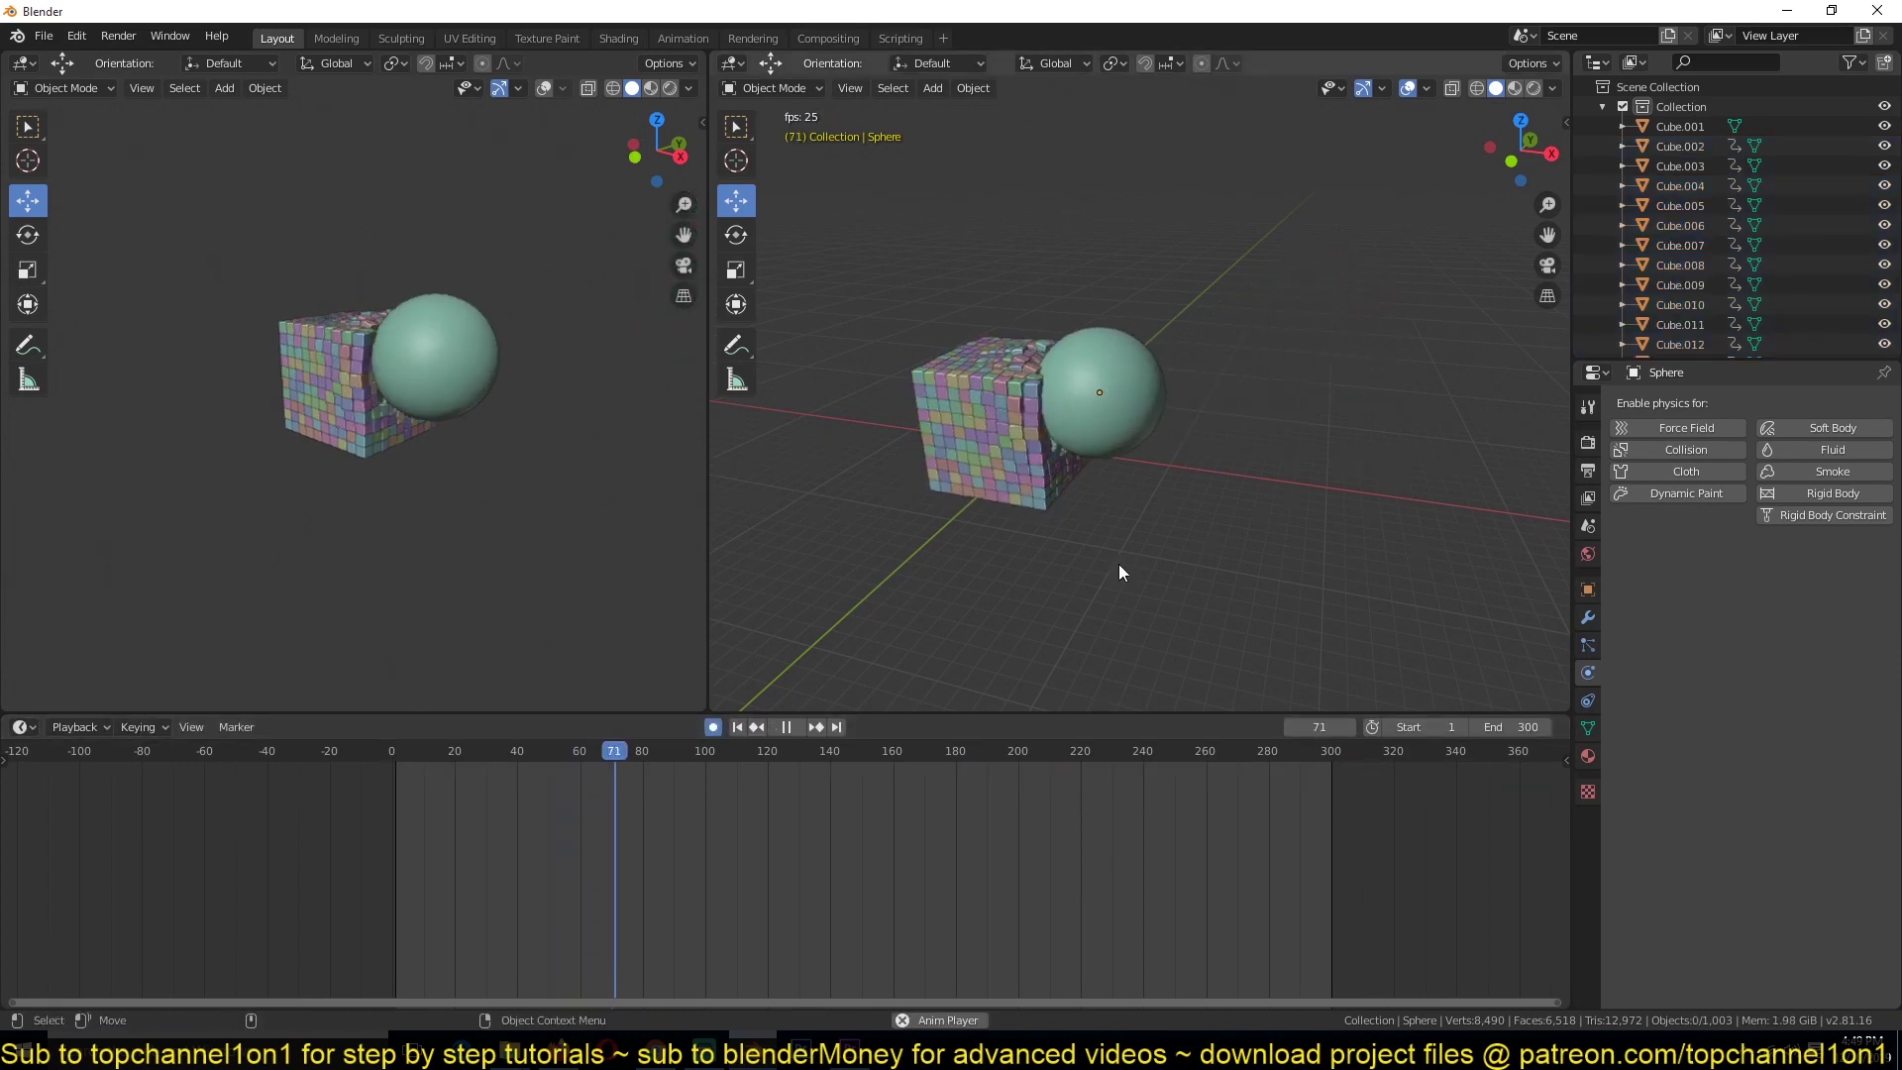